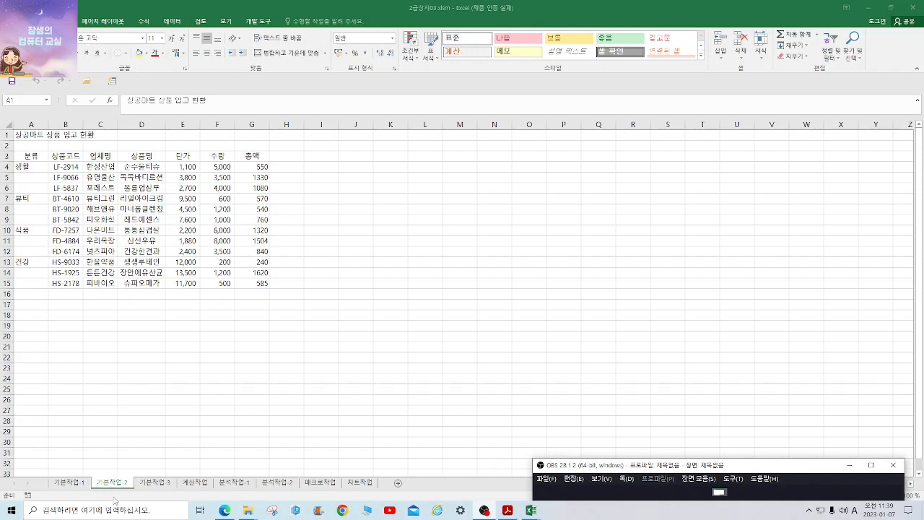
# Insert the pictures 상시3회차트작업.JPG, 상시3회매크로.JPG, 상시3회계산과분석.JPG and 상시3회기본2급.JPG from the desktop folder into the 기본작업-2 sheet.
pyautogui.click(78, 493)
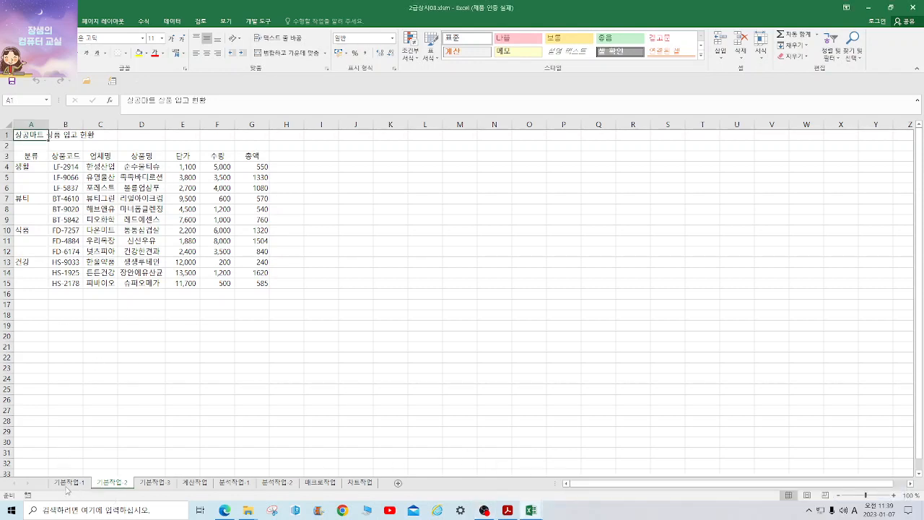
pyautogui.click(67, 487)
pyautogui.click(121, 489)
pyautogui.click(65, 21)
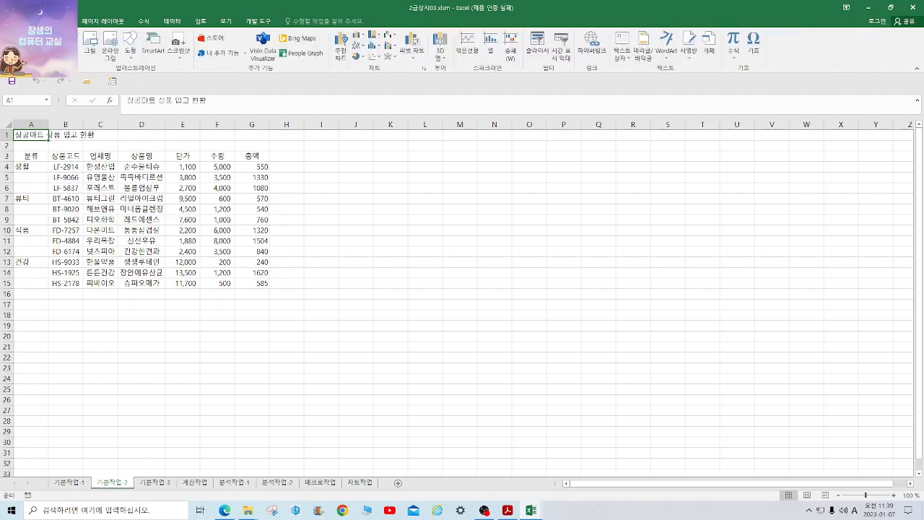
pyautogui.click(91, 43)
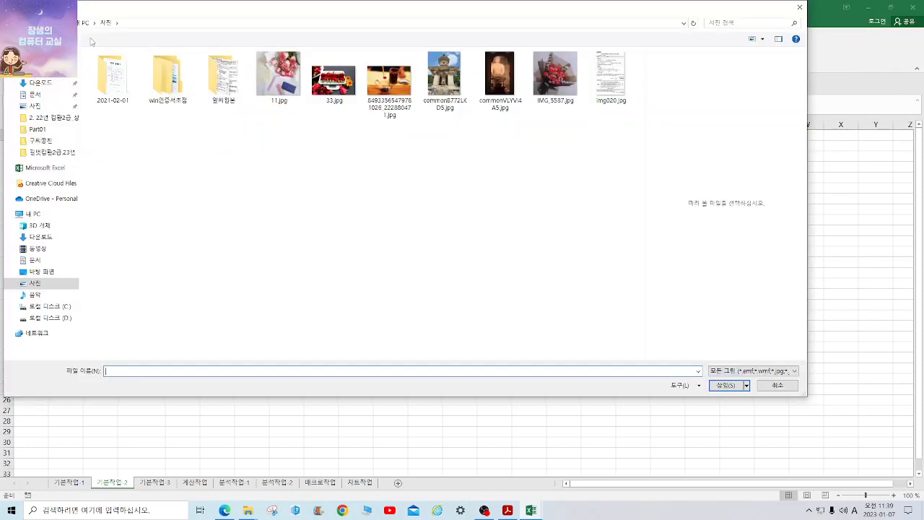
pyautogui.click(49, 76)
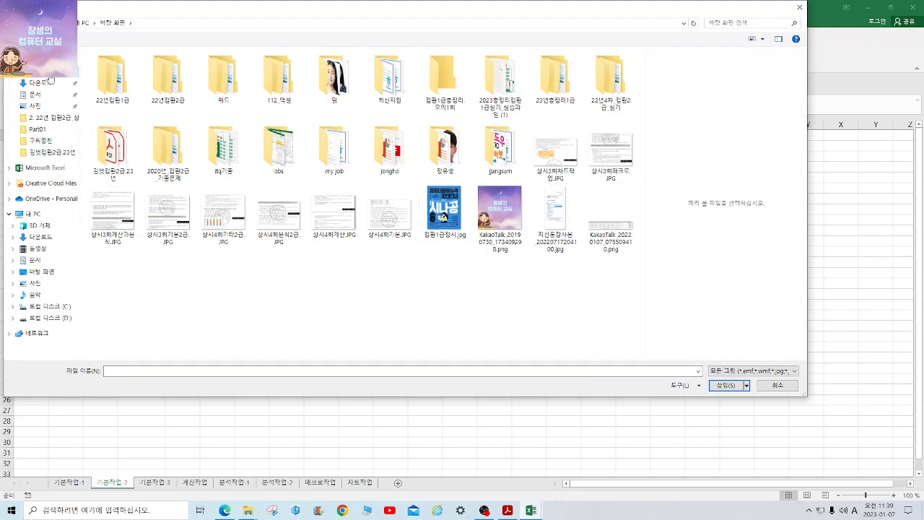
pyautogui.click(557, 157)
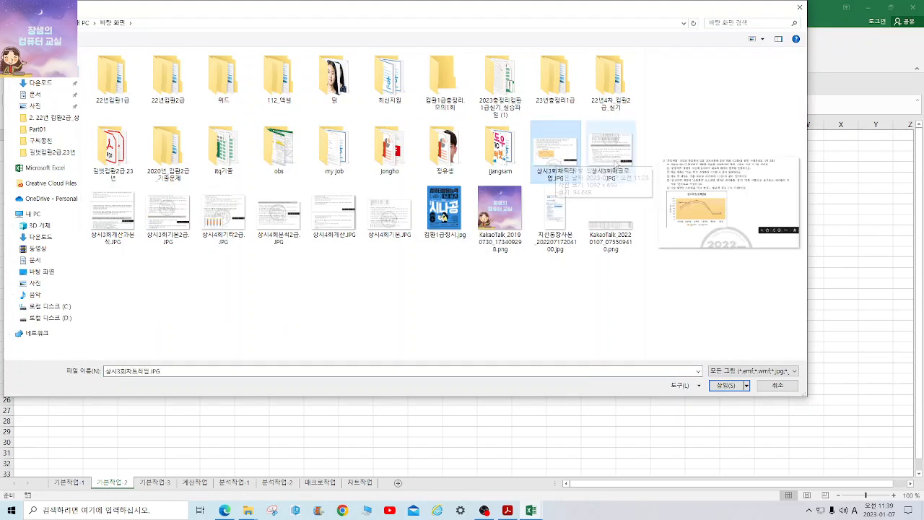
pyautogui.keyDown('ctrl'); pyautogui.click(618, 160); pyautogui.keyUp('ctrl')
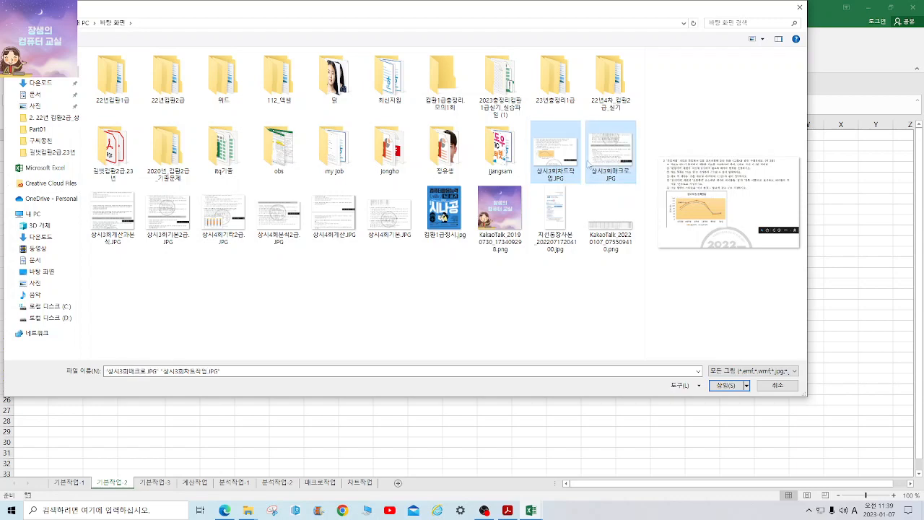
pyautogui.keyDown('ctrl'); pyautogui.click(112, 216); pyautogui.keyUp('ctrl')
pyautogui.keyDown('ctrl'); pyautogui.click(167, 215); pyautogui.keyUp('ctrl')
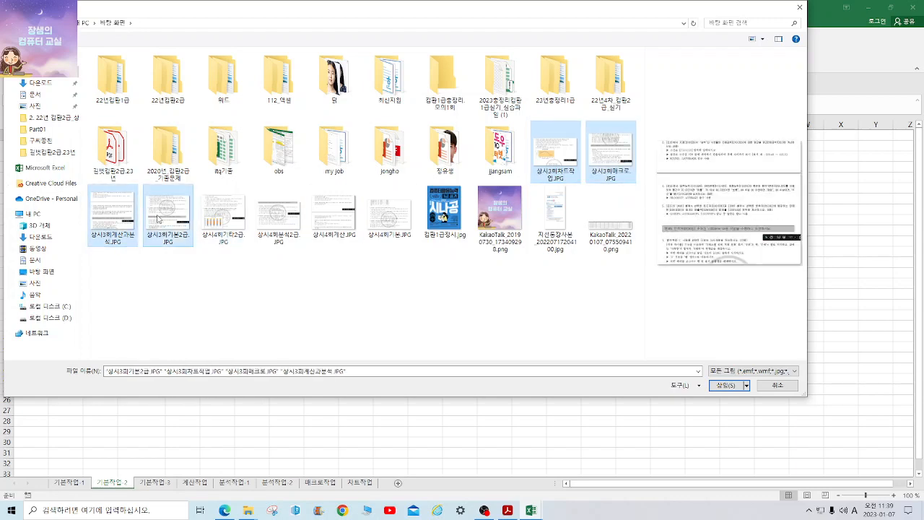
pyautogui.click(728, 386)
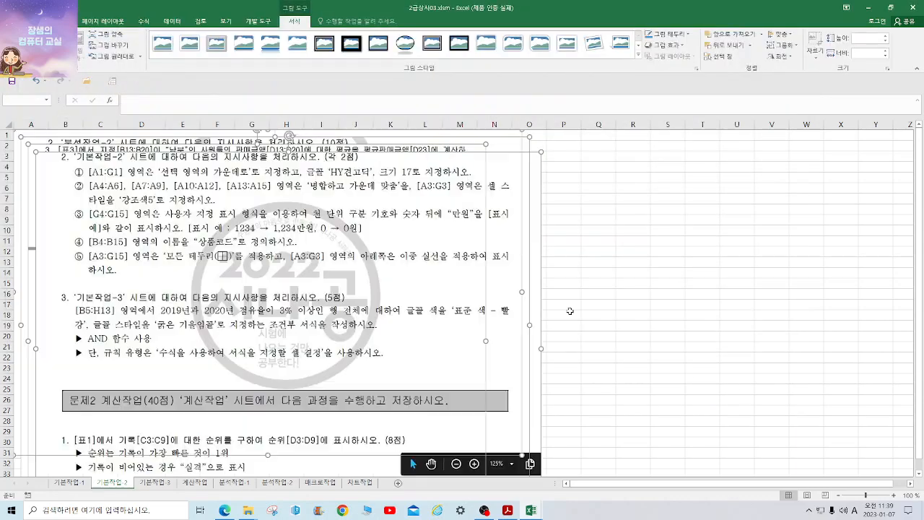
# Shift the 기본작업 instructions picture aside, and move the 계산작업 instructions picture to the 계산작업 sheet, beside the tables at M4.
pyautogui.moveTo(407, 253); pyautogui.dragTo(786, 236)
pyautogui.click(329, 193)
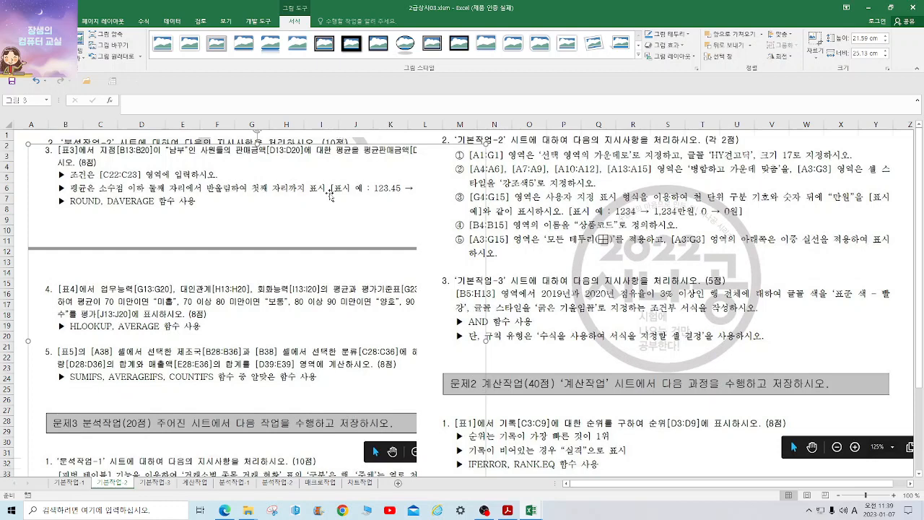
pyautogui.rightClick(353, 158)
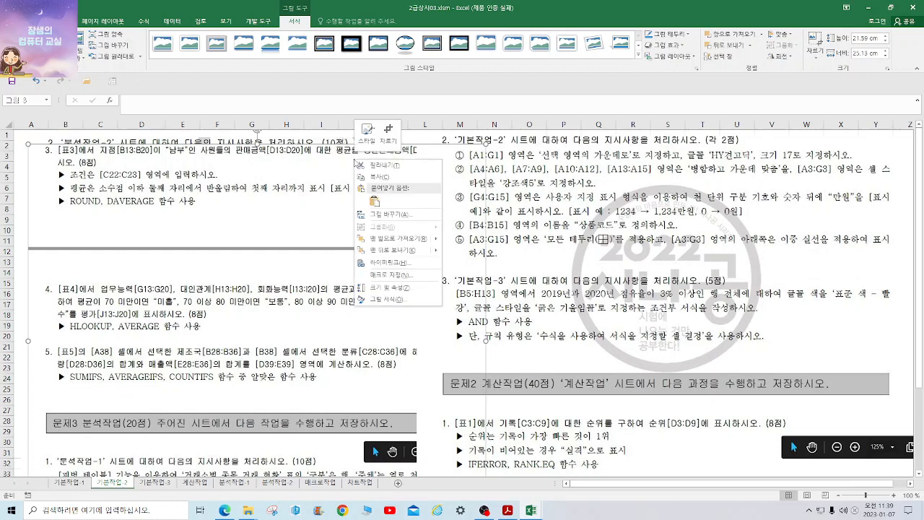
pyautogui.click(377, 164)
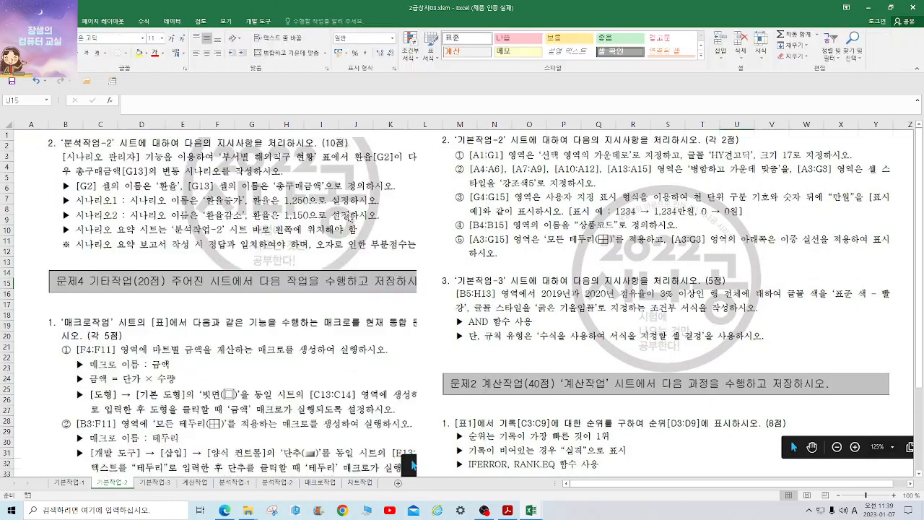
pyautogui.click(195, 482)
pyautogui.rightClick(487, 169)
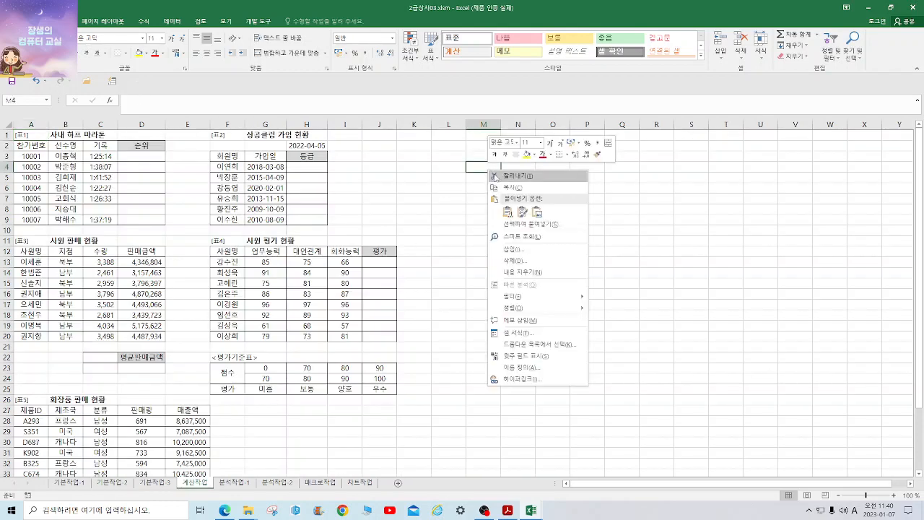
pyautogui.click(506, 211)
pyautogui.moveTo(506, 211); pyautogui.dragTo(467, 213)
pyautogui.click(296, 442)
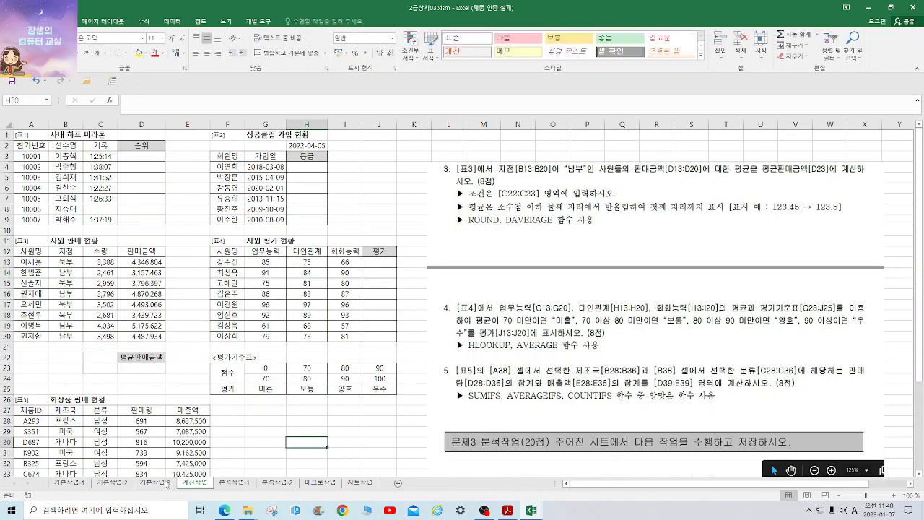
# Cut the 분석작업-2 and macro instructions picture from 기본작업-2 and paste it into the 분석작업-1 sheet at M4.
pyautogui.click(160, 483)
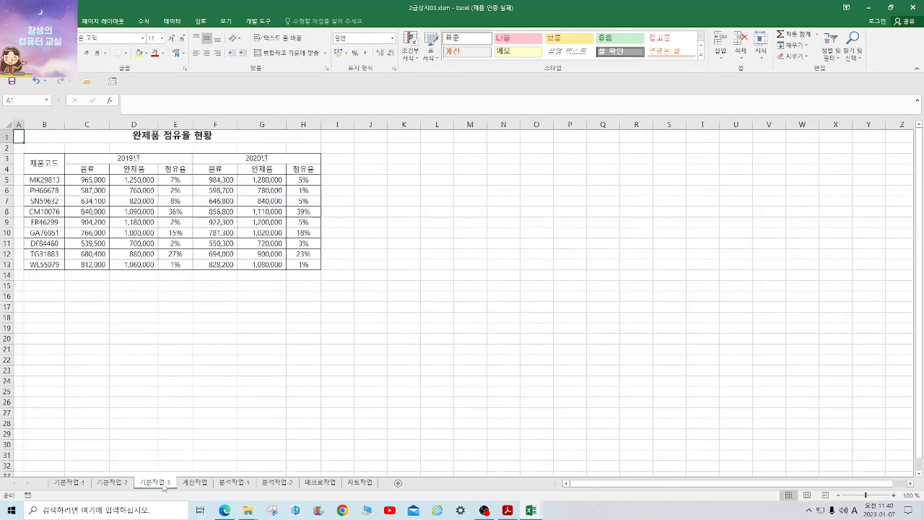
pyautogui.click(110, 482)
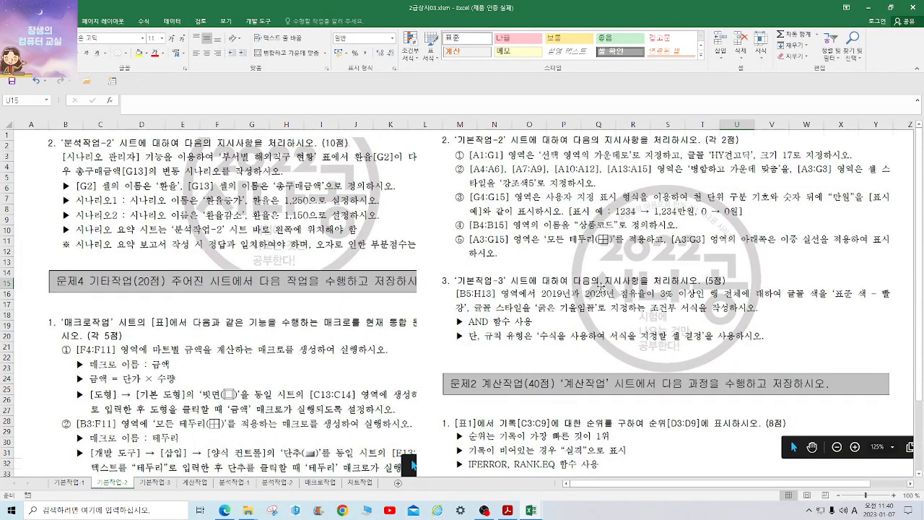
pyautogui.rightClick(275, 200)
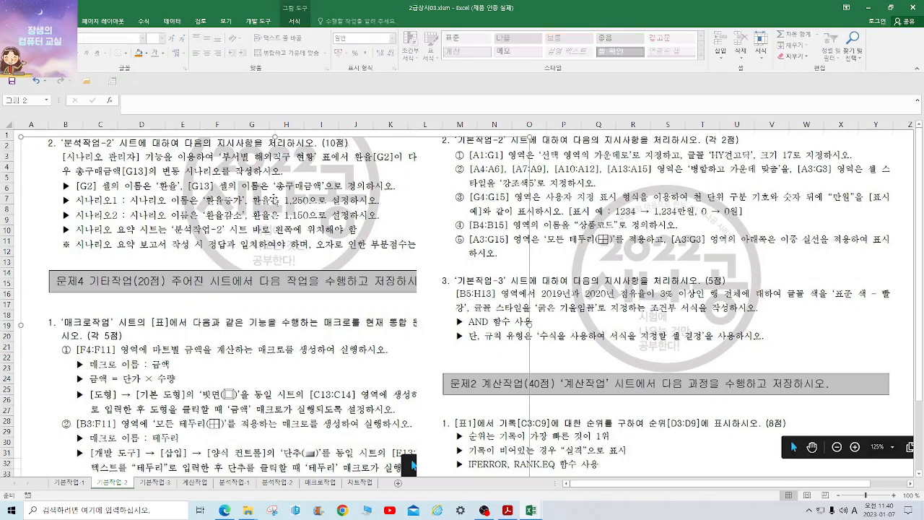
pyautogui.click(297, 204)
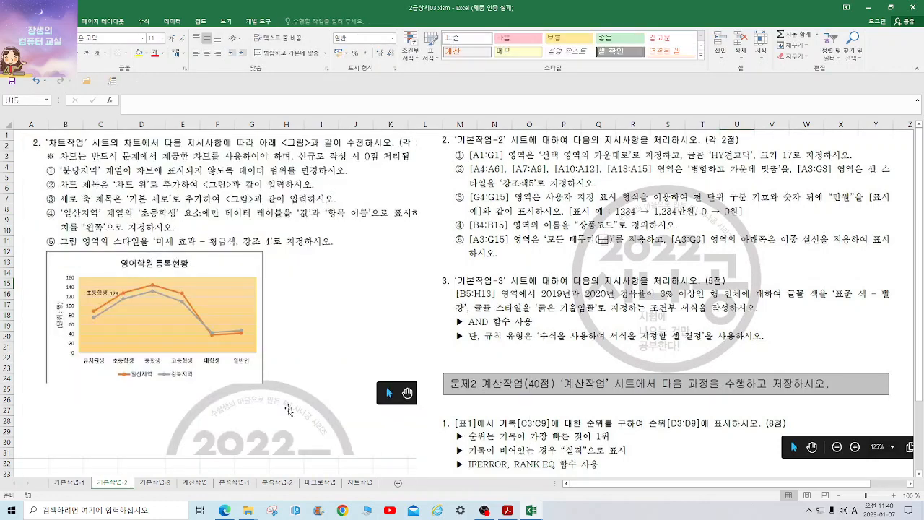
pyautogui.click(241, 484)
pyautogui.click(433, 170)
pyautogui.rightClick(433, 171)
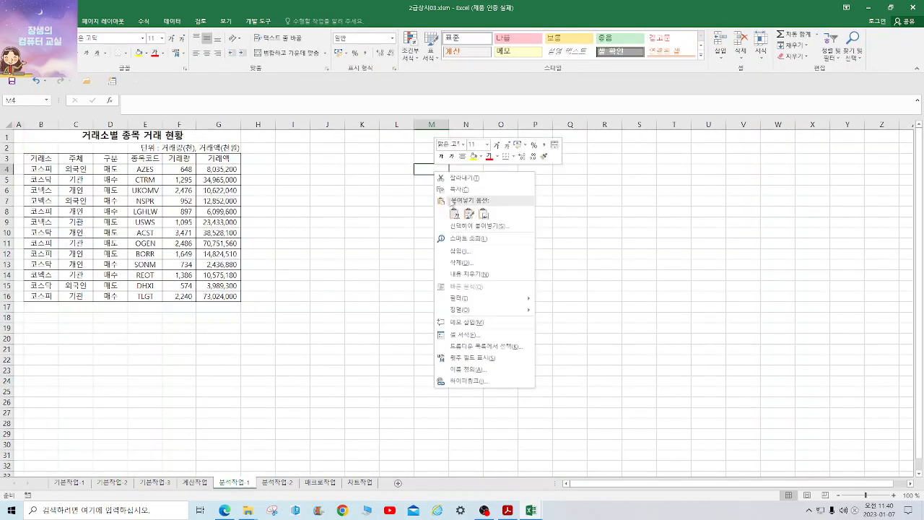
pyautogui.click(453, 214)
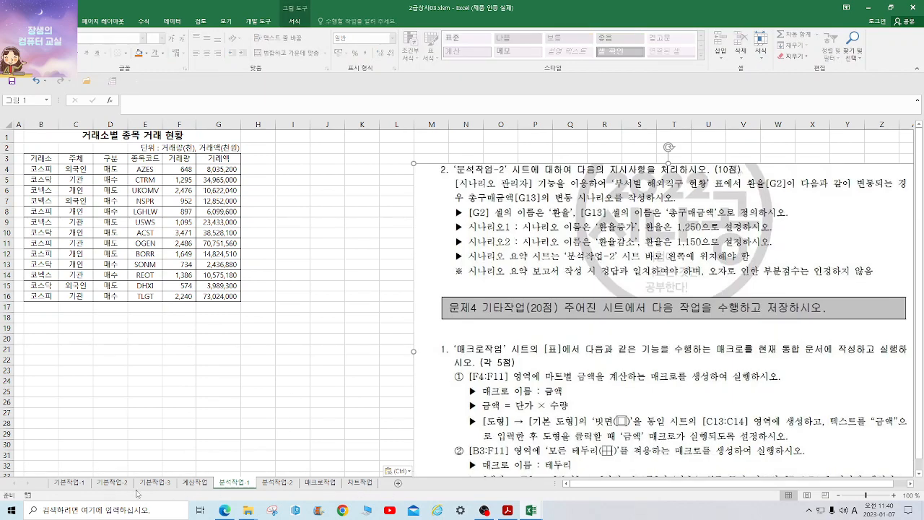
# Cut the chart instructions picture from the 기본작업-2 sheet and paste it into the 차트작업 sheet, clear of the existing chart.
pyautogui.click(114, 483)
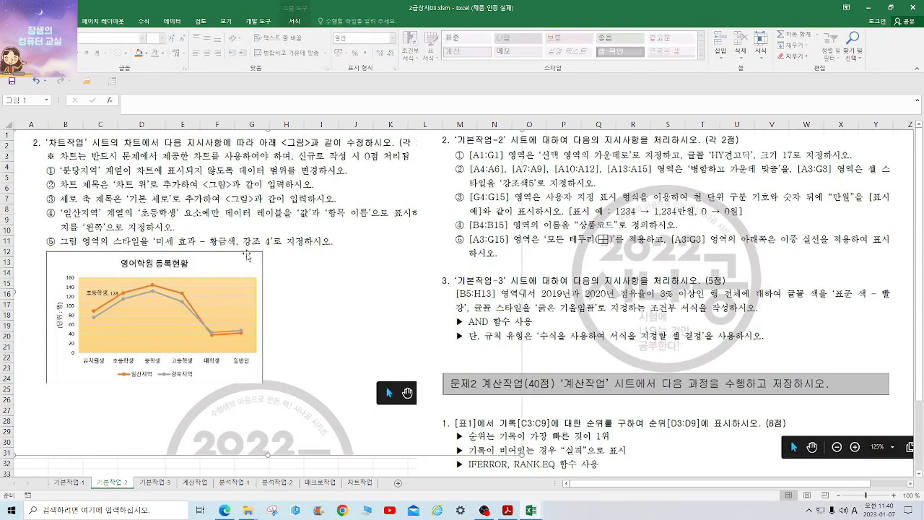
pyautogui.rightClick(390, 263)
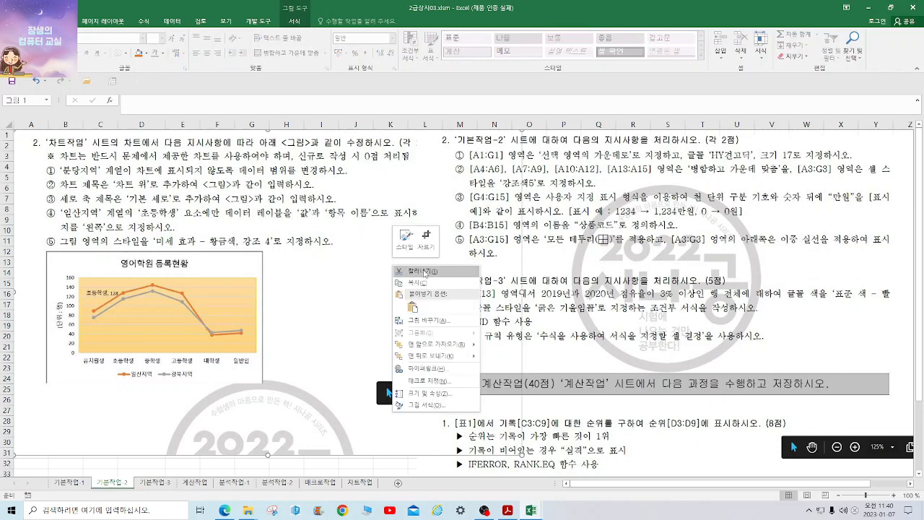
pyautogui.click(418, 272)
pyautogui.click(359, 482)
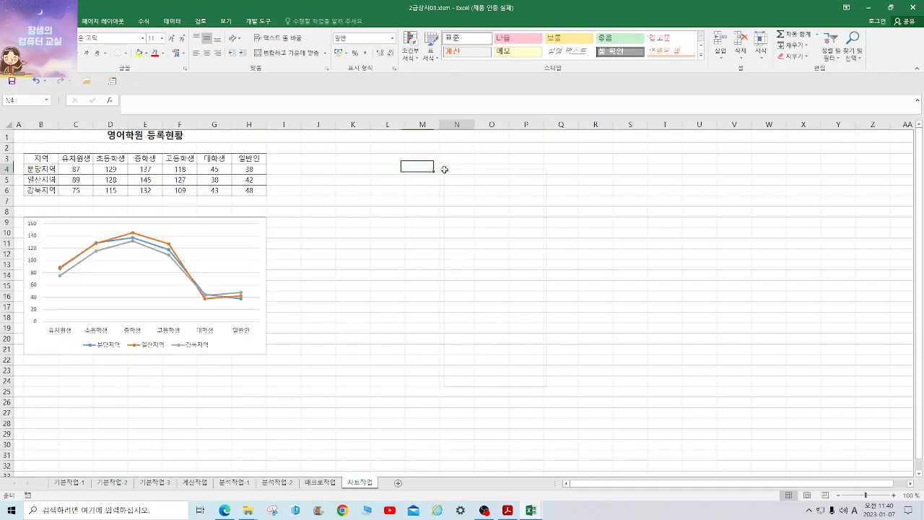
pyautogui.rightClick(443, 169)
pyautogui.click(464, 212)
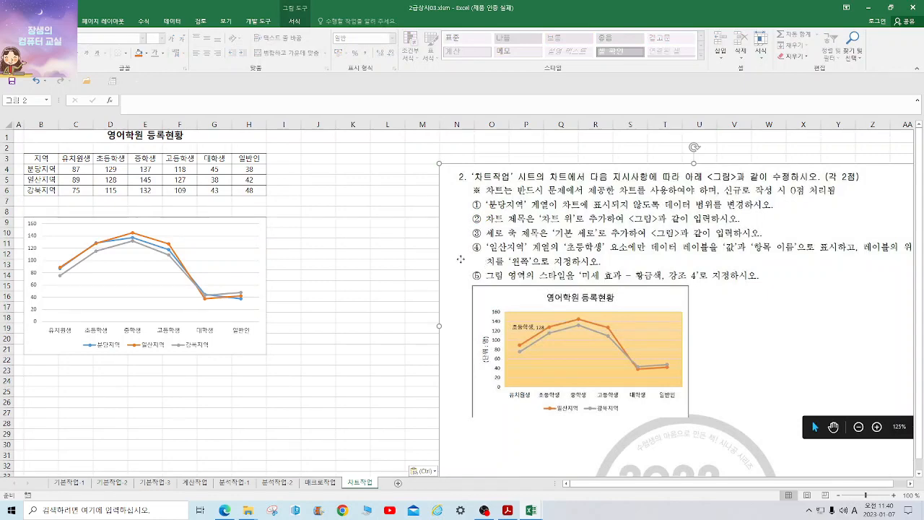
# Move the remaining instructions picture on 기본작업-2 next to the data table and shrink it slightly.
pyautogui.click(123, 484)
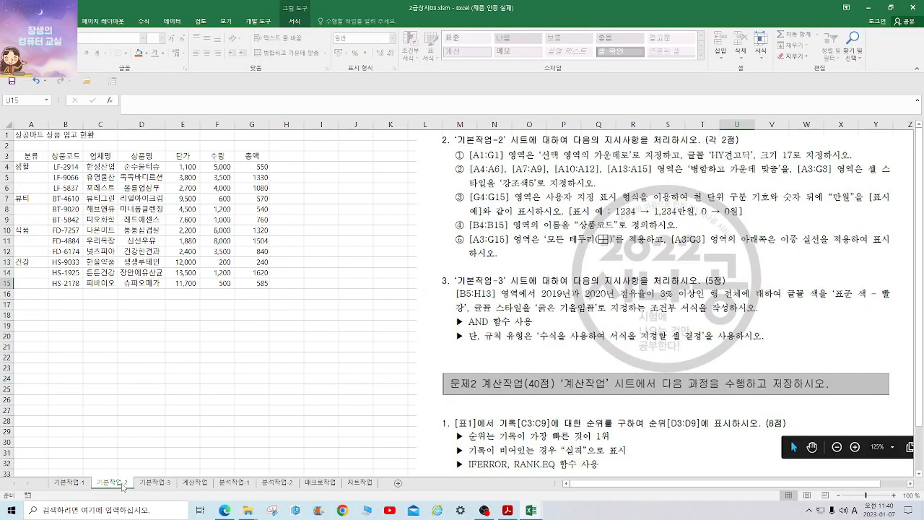
pyautogui.click(507, 299)
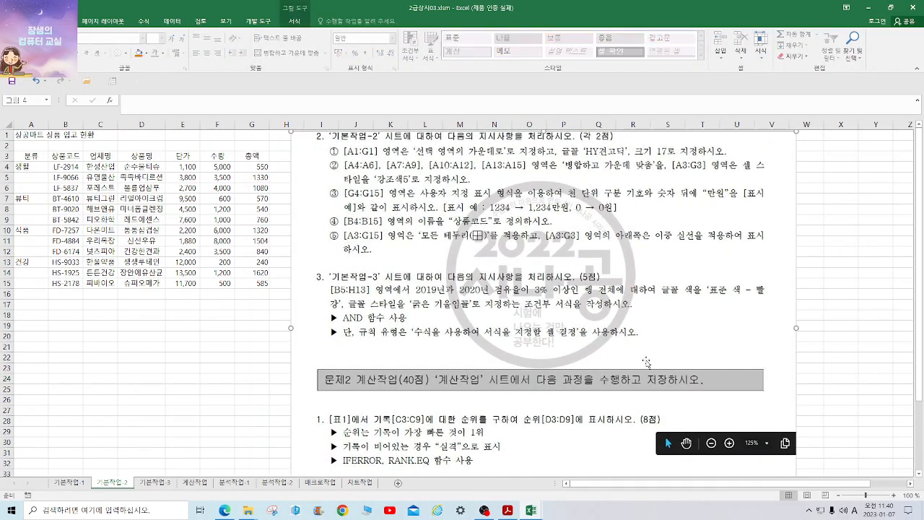
pyautogui.moveTo(796, 132); pyautogui.dragTo(740, 171)
pyautogui.moveTo(622, 283); pyautogui.dragTo(631, 258)
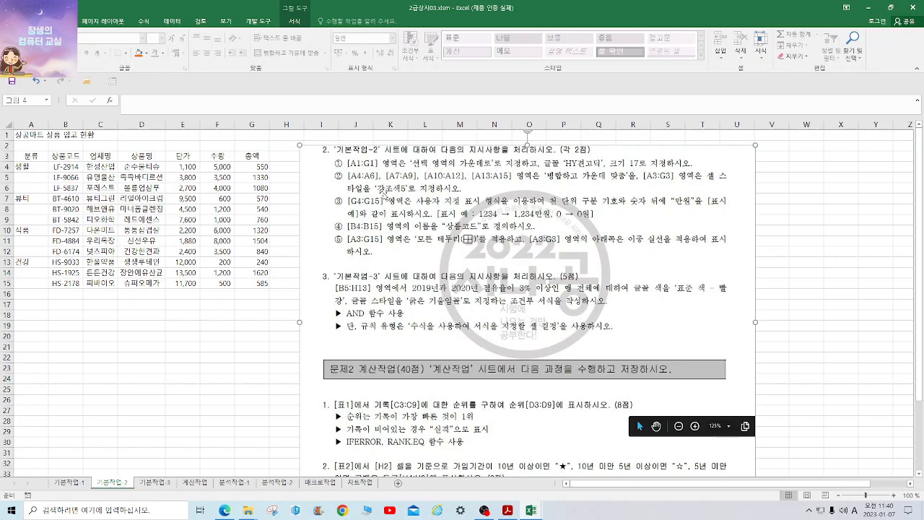
# Set the horizontal alignment of the title range A1:G1 to 선택 영역의 가운데로 (center across selection).
pyautogui.moveTo(22, 135); pyautogui.dragTo(249, 132)
pyautogui.rightClick(247, 134)
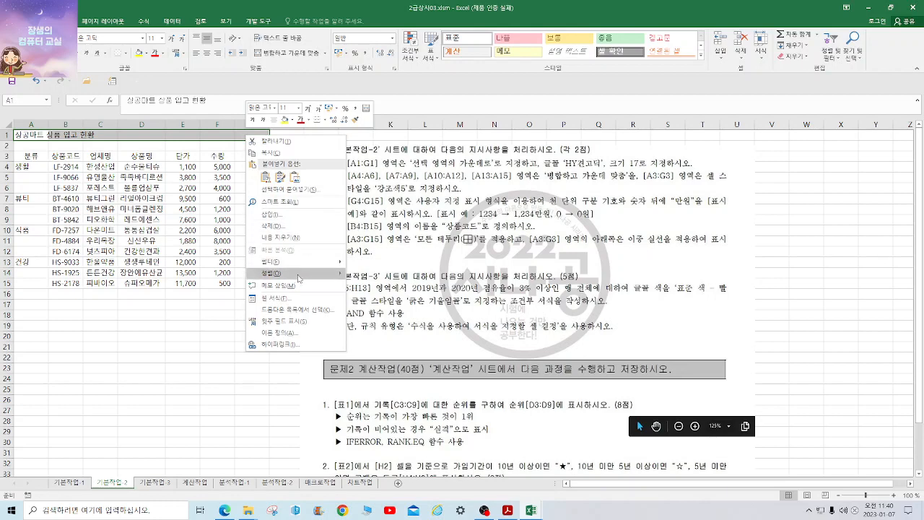
pyautogui.click(291, 299)
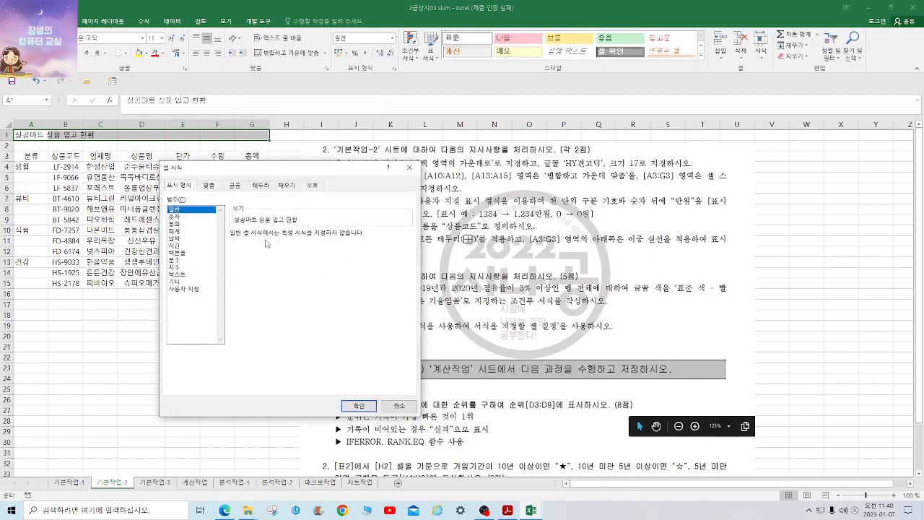
pyautogui.click(211, 185)
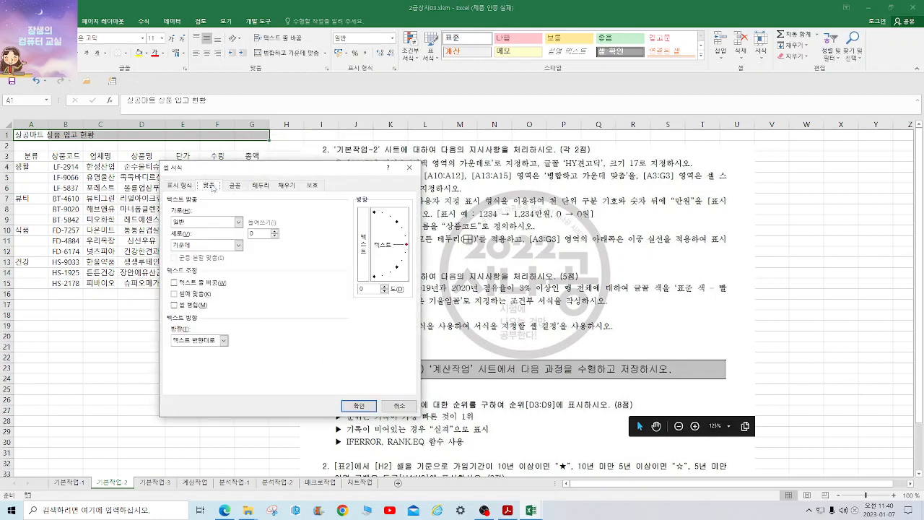
pyautogui.click(238, 223)
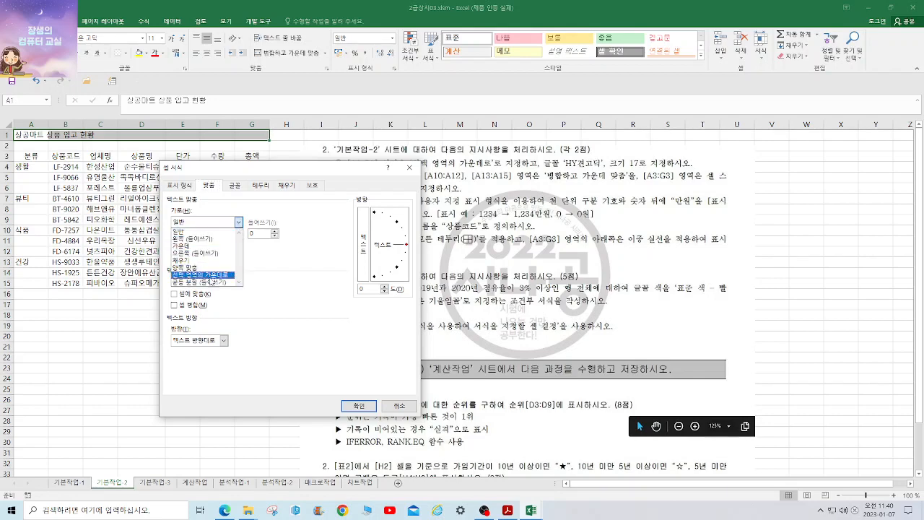
pyautogui.click(208, 275)
pyautogui.click(358, 407)
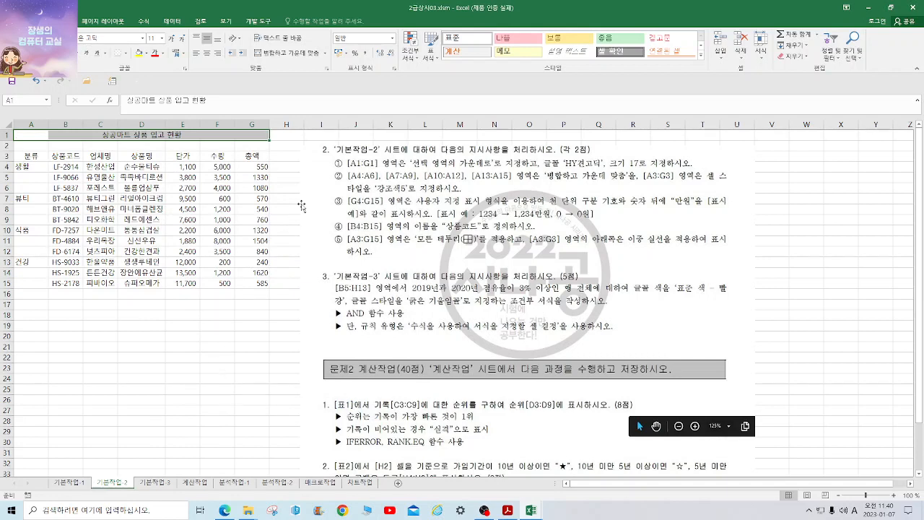
# Format the title range A1:G1 with the HY견고딕 font at size 17.
pyautogui.click(100, 40)
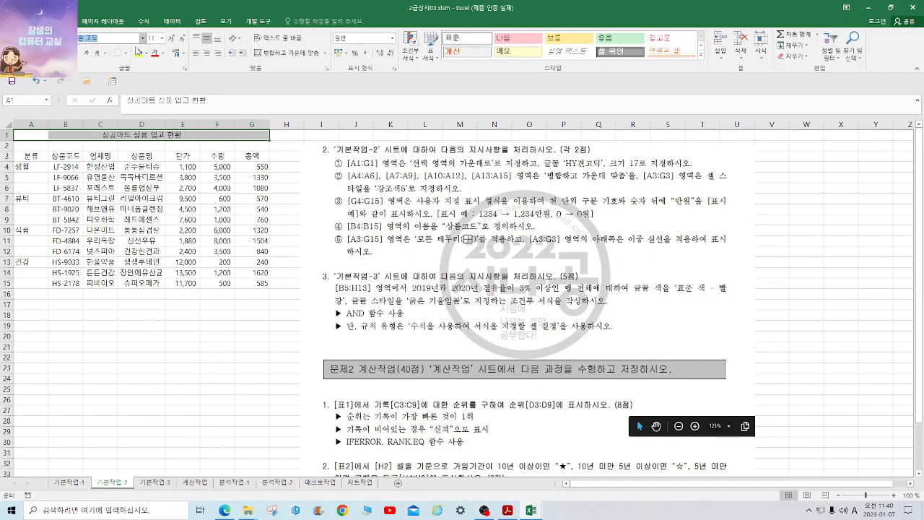
pyautogui.press('BackSpace')
pyautogui.write('HY견고딕')
pyautogui.press('Return')
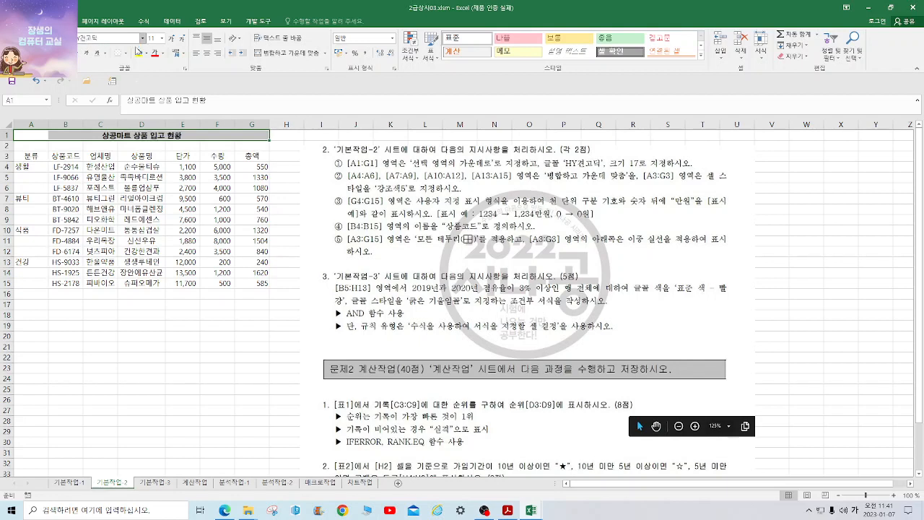
pyautogui.click(152, 39)
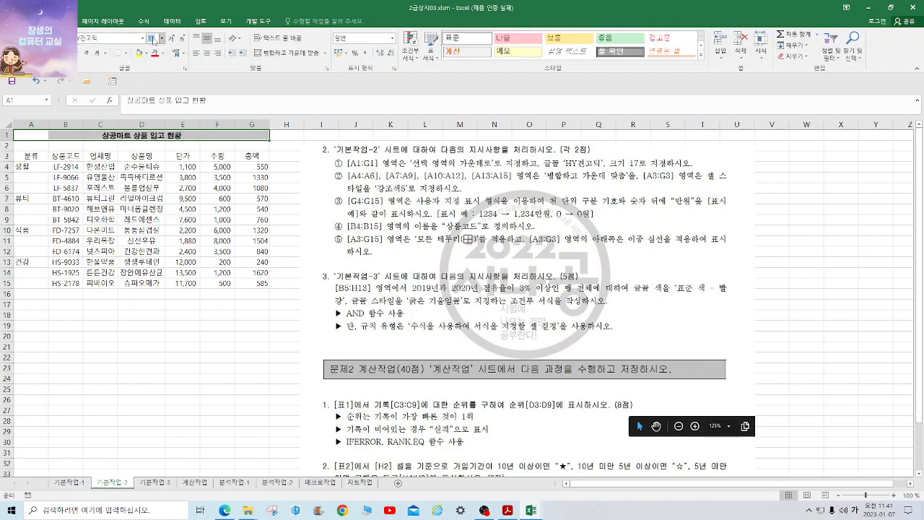
pyautogui.write('17')
pyautogui.press('Return')
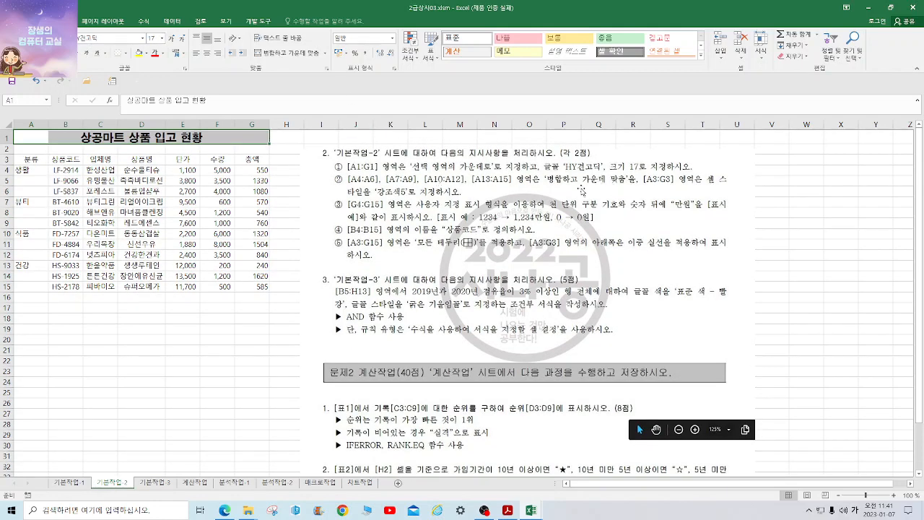
# Merge and center (병합하고 가운데 맞춤) each of the category ranges A4:A6, A7:A9, A10:A12 and A13:A15.
pyautogui.click(185, 350)
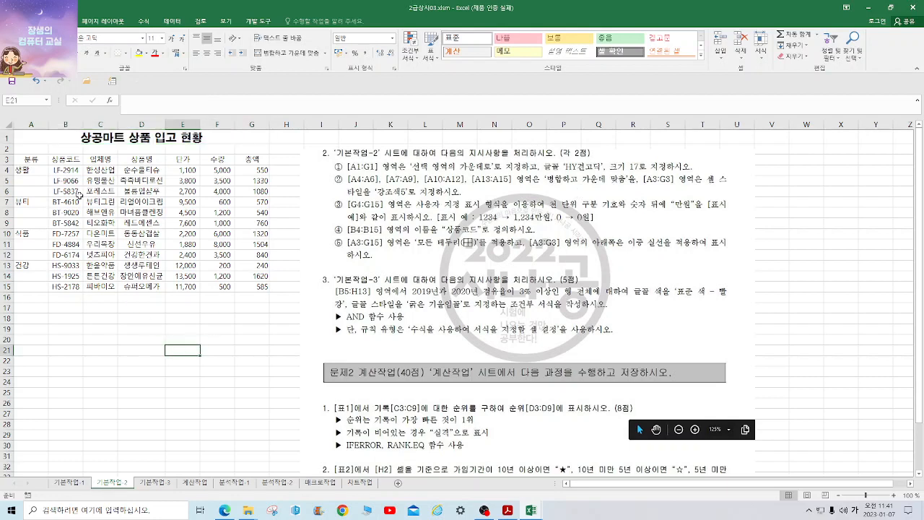
pyautogui.moveTo(27, 171); pyautogui.dragTo(29, 184)
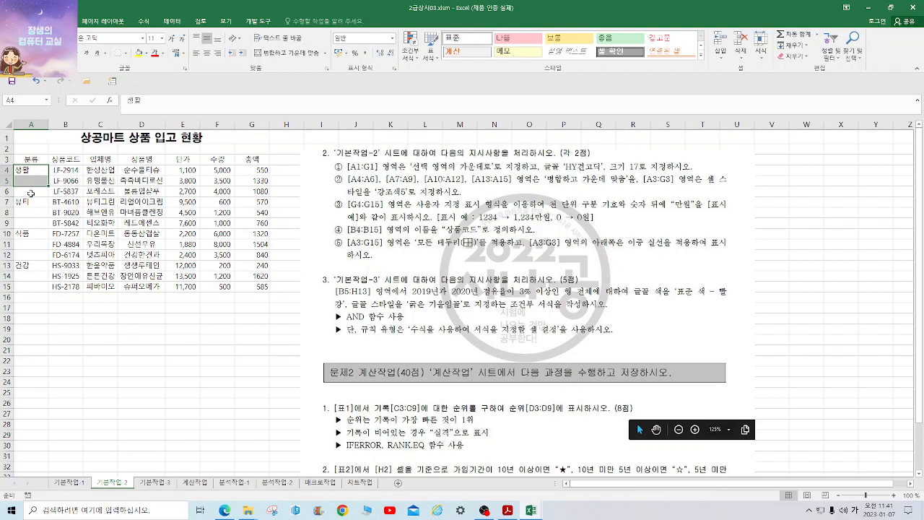
pyautogui.moveTo(32, 169); pyautogui.dragTo(32, 286)
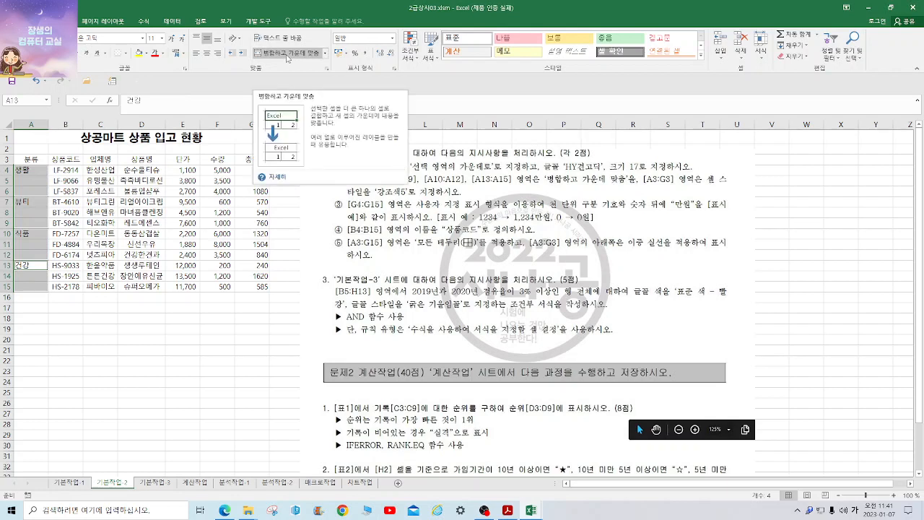
pyautogui.click(287, 53)
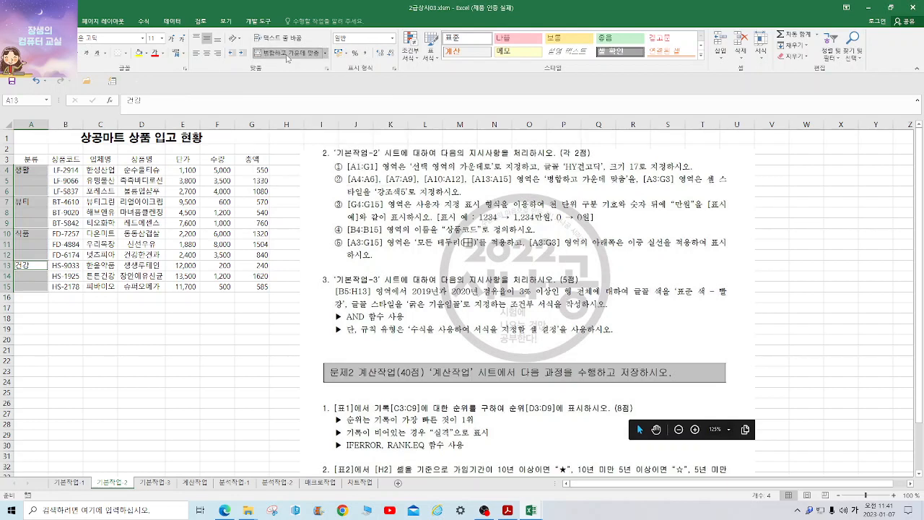
pyautogui.click(205, 288)
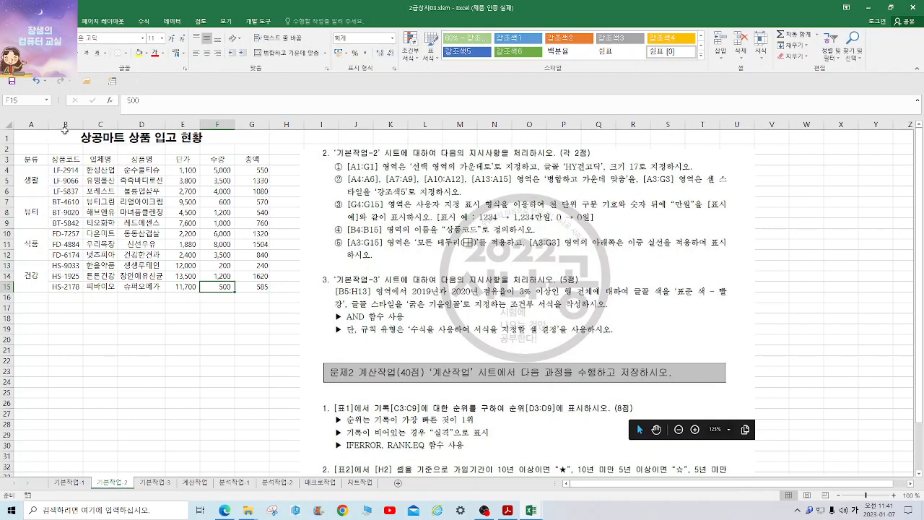
# Apply the 강조색5 cell style to the header range A3:G3.
pyautogui.moveTo(22, 160); pyautogui.dragTo(252, 159)
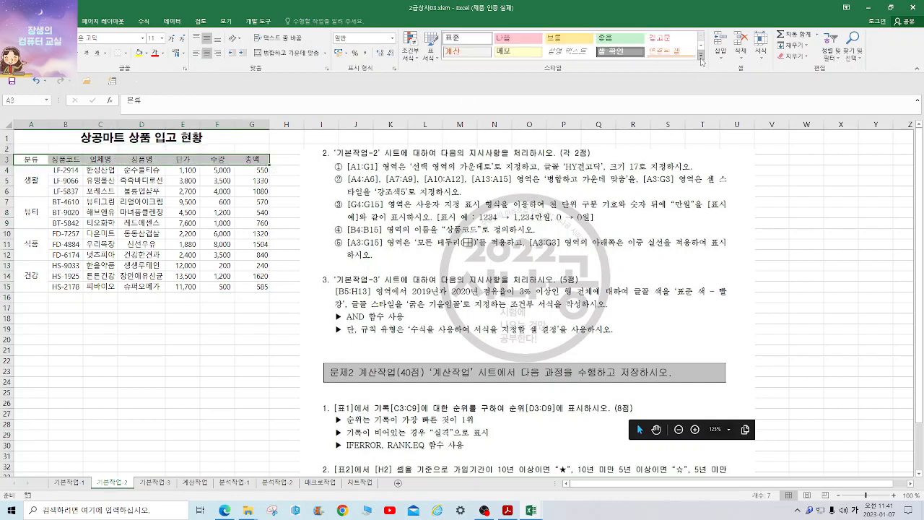
pyautogui.click(700, 56)
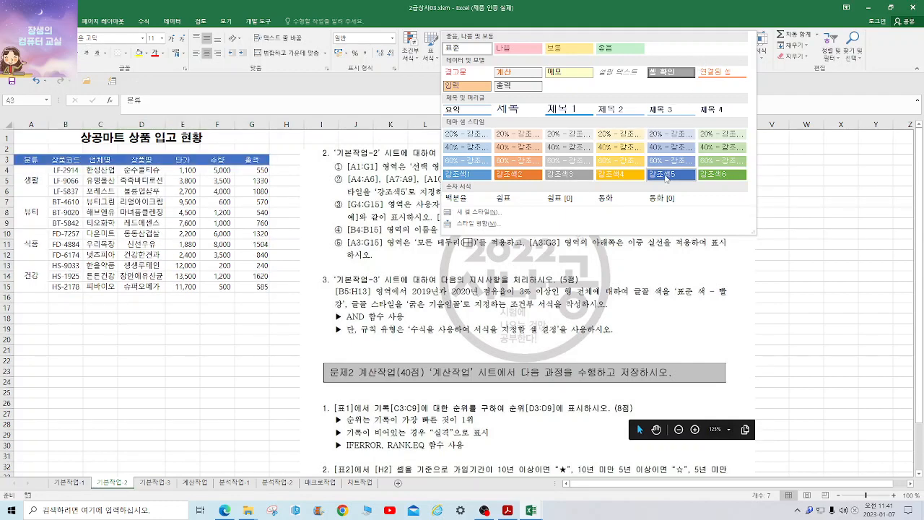
pyautogui.click(666, 176)
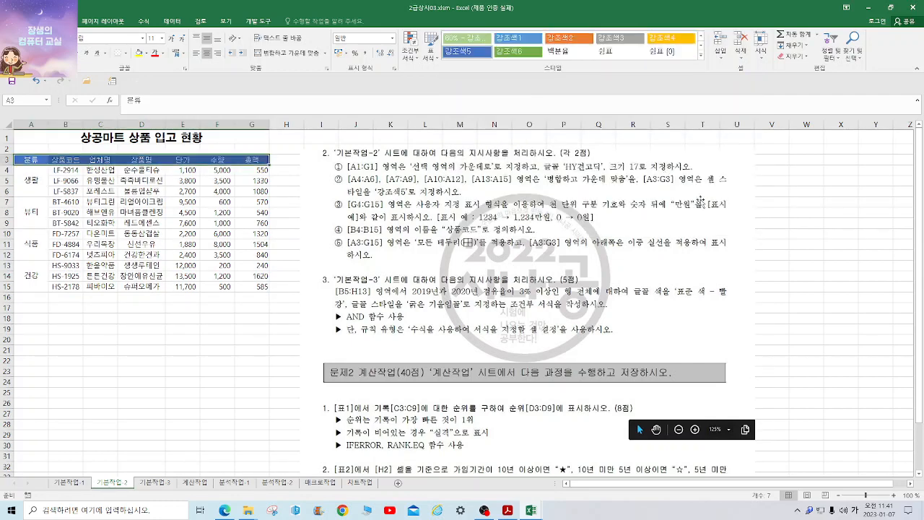
pyautogui.click(799, 261)
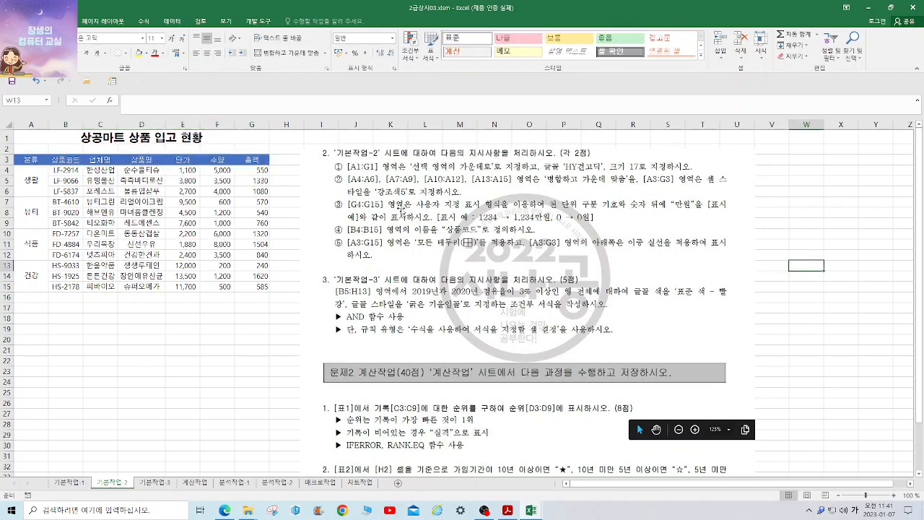
# Give the total amounts in G4:G15 the custom number format #,##0만원.
pyautogui.moveTo(251, 170); pyautogui.dragTo(244, 290)
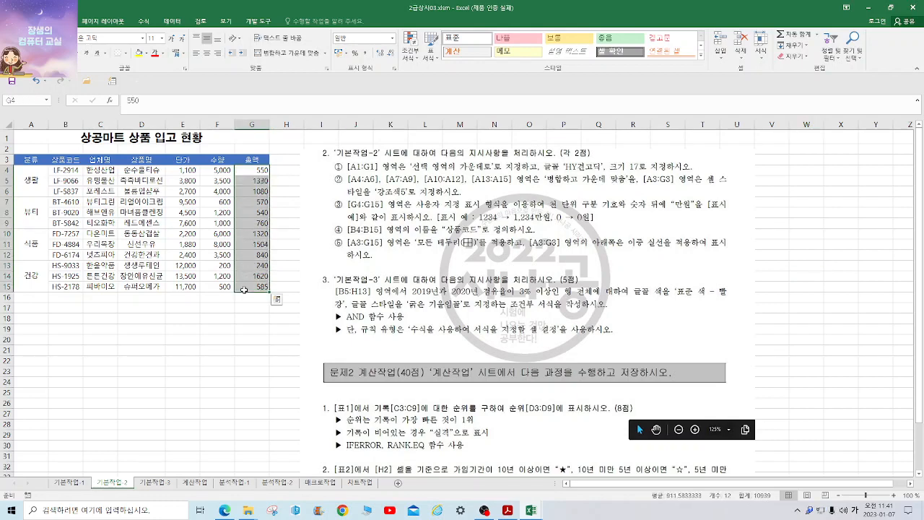
pyautogui.rightClick(249, 236)
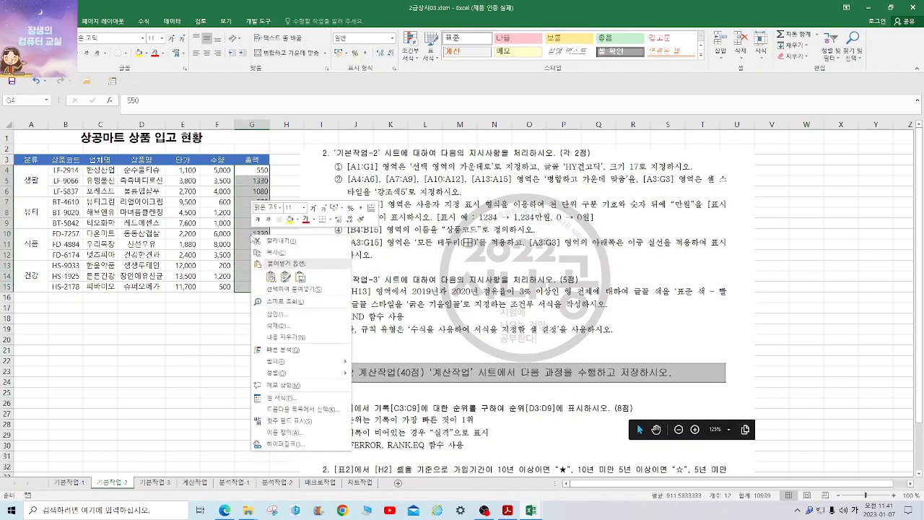
pyautogui.click(294, 398)
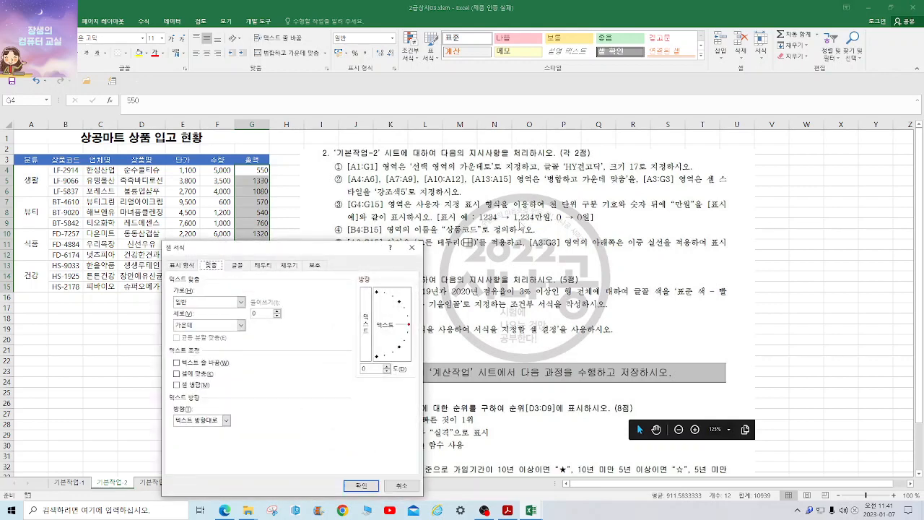
pyautogui.click(178, 265)
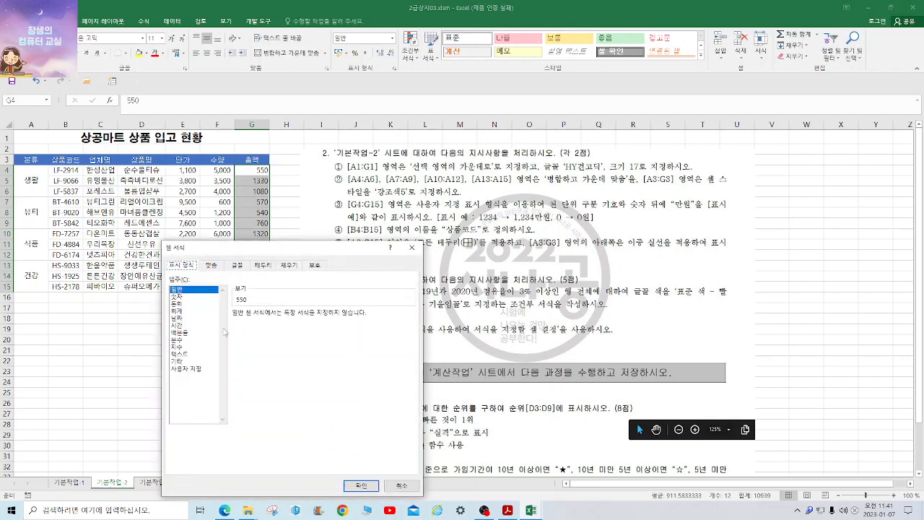
pyautogui.click(187, 369)
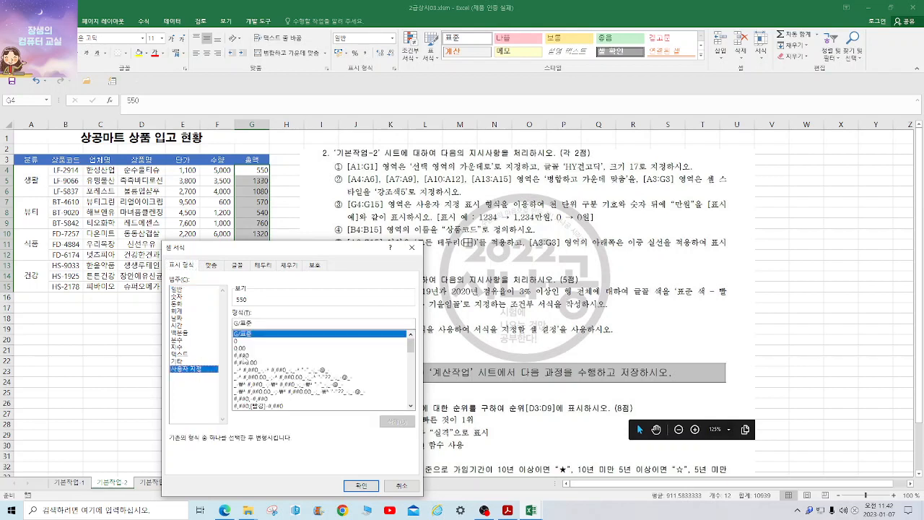
pyautogui.click(242, 356)
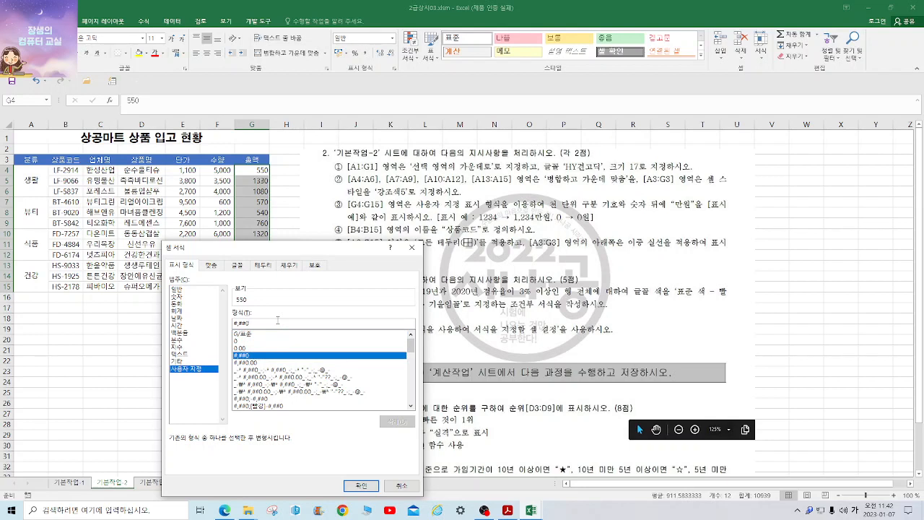
pyautogui.click(277, 320)
pyautogui.write('ㅁ')
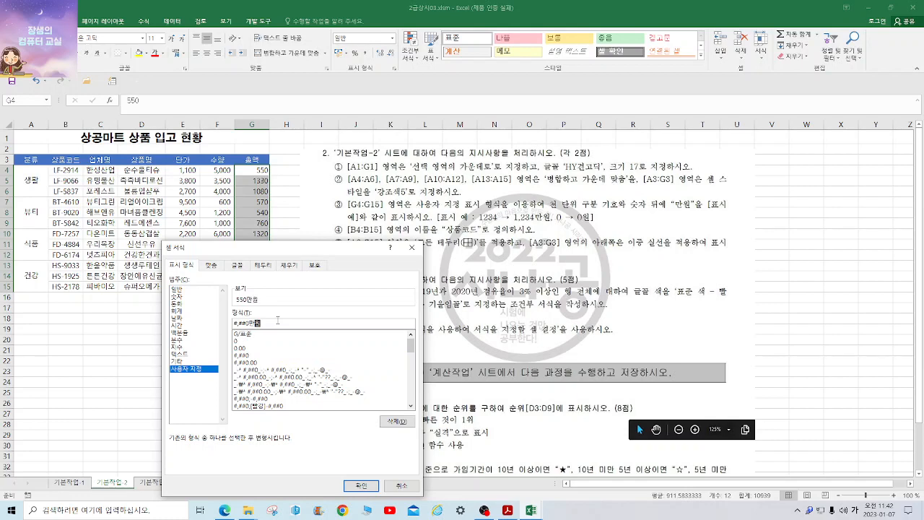
pyautogui.write('원')
pyautogui.press('Return')
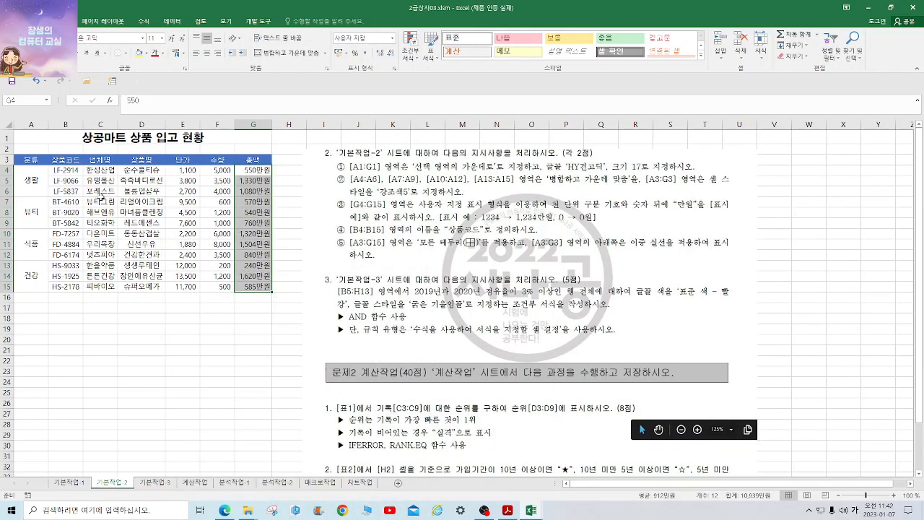
# Save the workbook to the desktop (바탕 화면) as the macro-enabled file 2급상시03.xlsm.
pyautogui.click(16, 22)
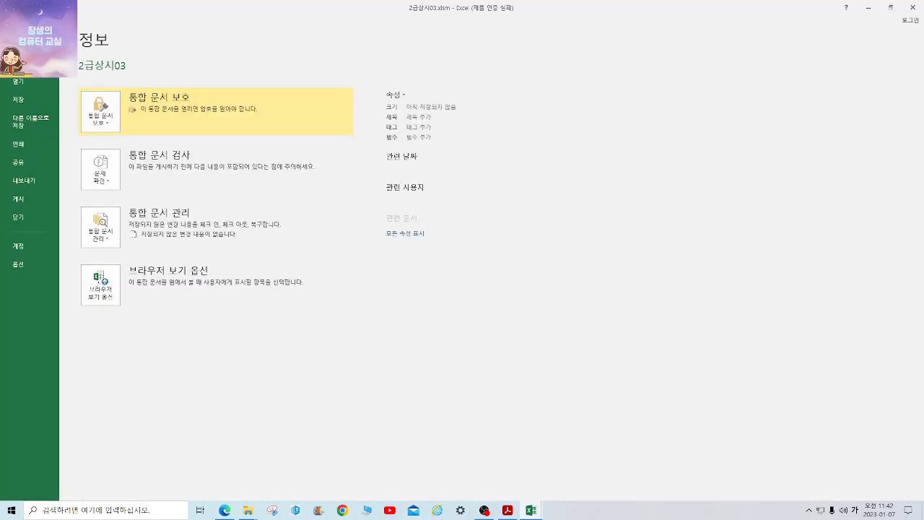
pyautogui.click(31, 121)
pyautogui.click(121, 148)
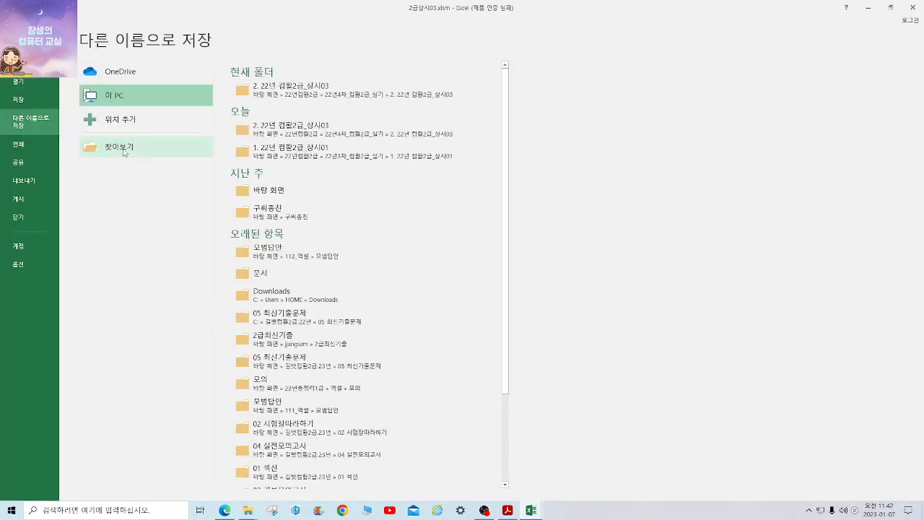
pyautogui.click(52, 75)
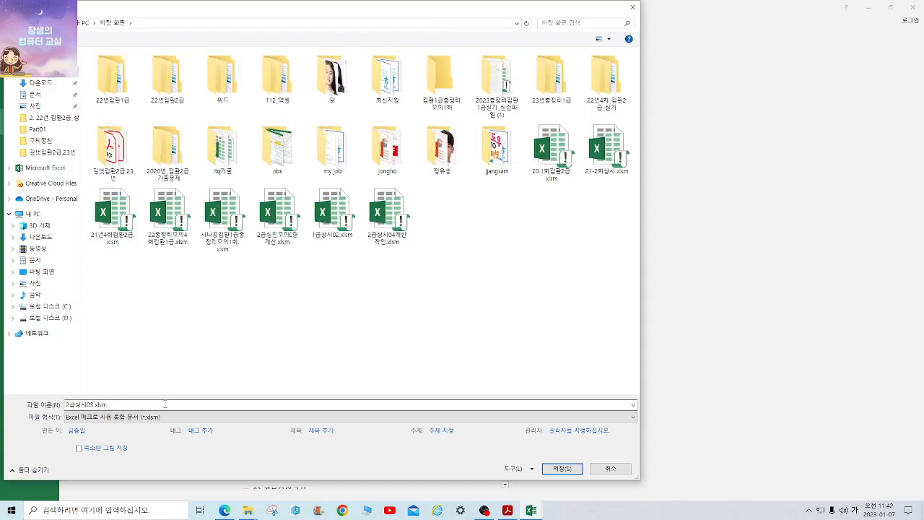
pyautogui.click(555, 469)
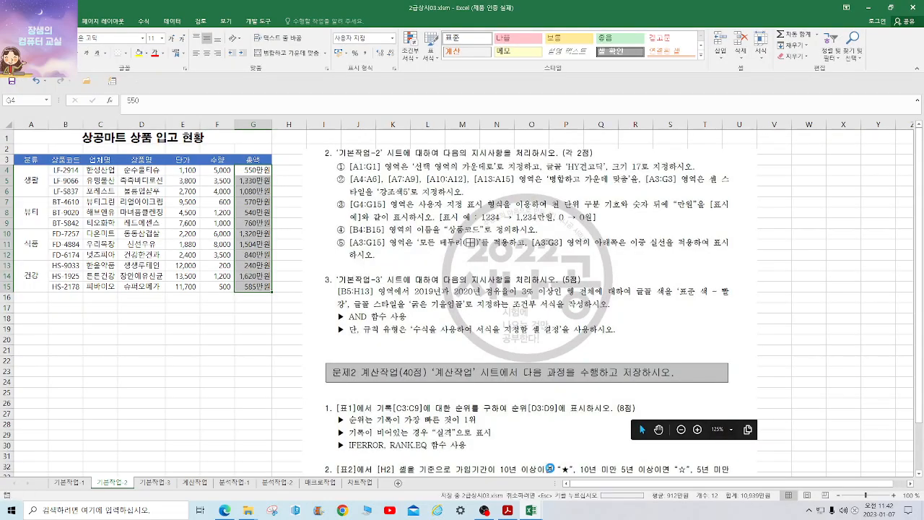
pyautogui.click(225, 361)
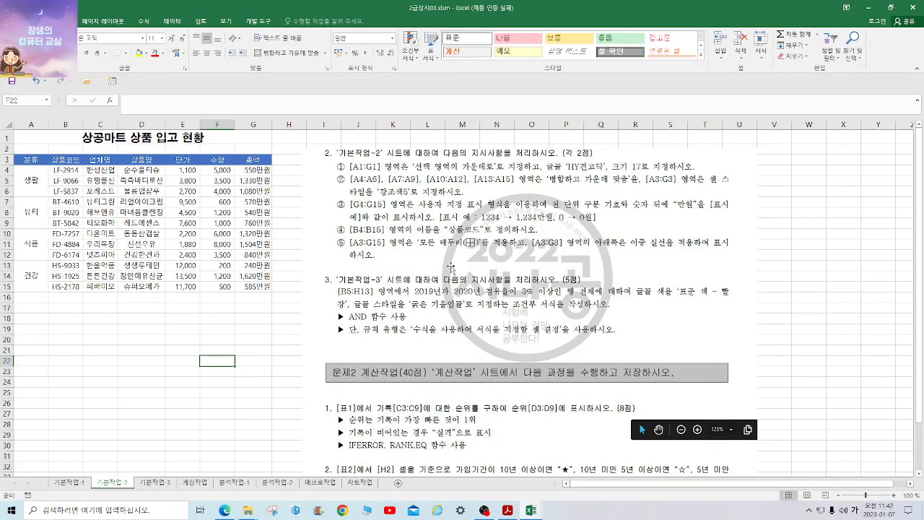
# Apply all borders (모든 테두리) to the table range A3:G15.
pyautogui.moveTo(31, 159); pyautogui.dragTo(255, 281)
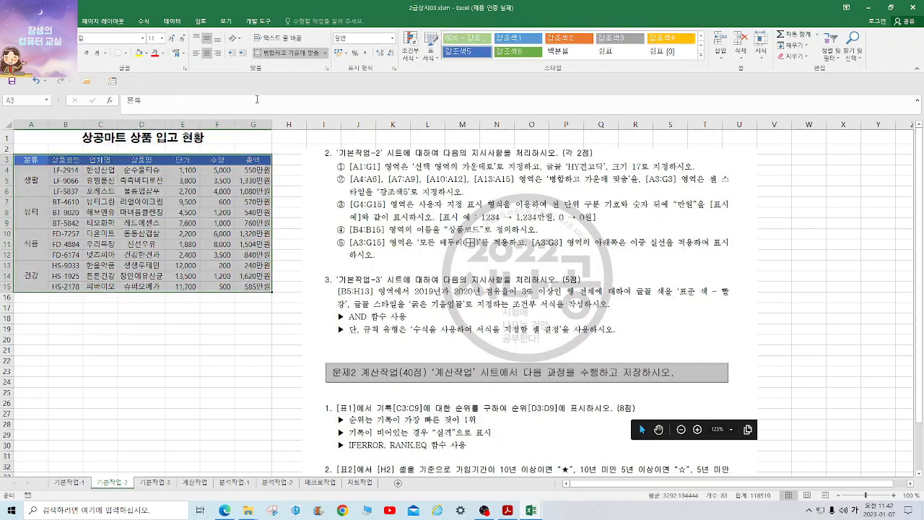
pyautogui.click(126, 53)
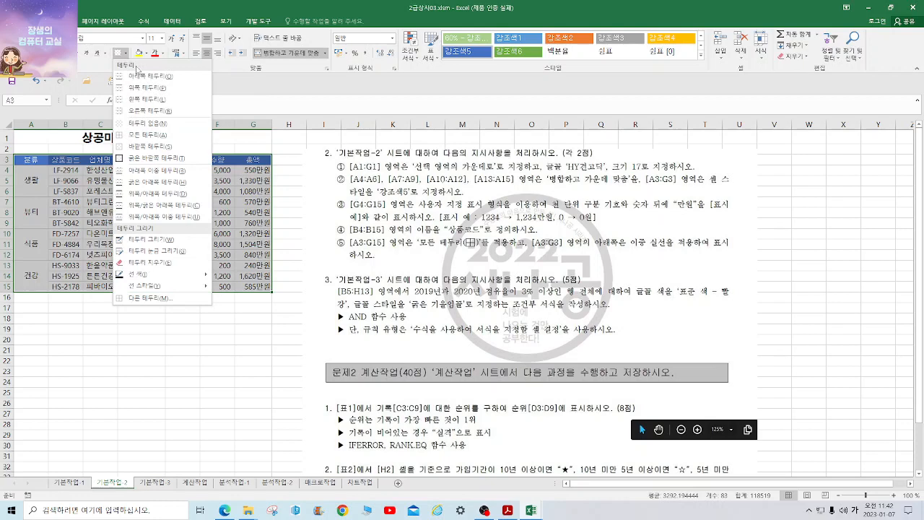
pyautogui.click(154, 135)
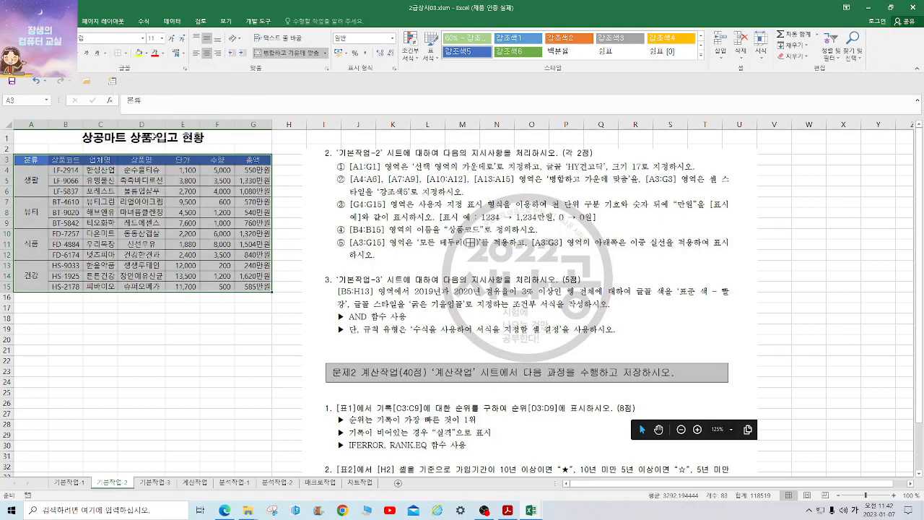
pyautogui.click(187, 341)
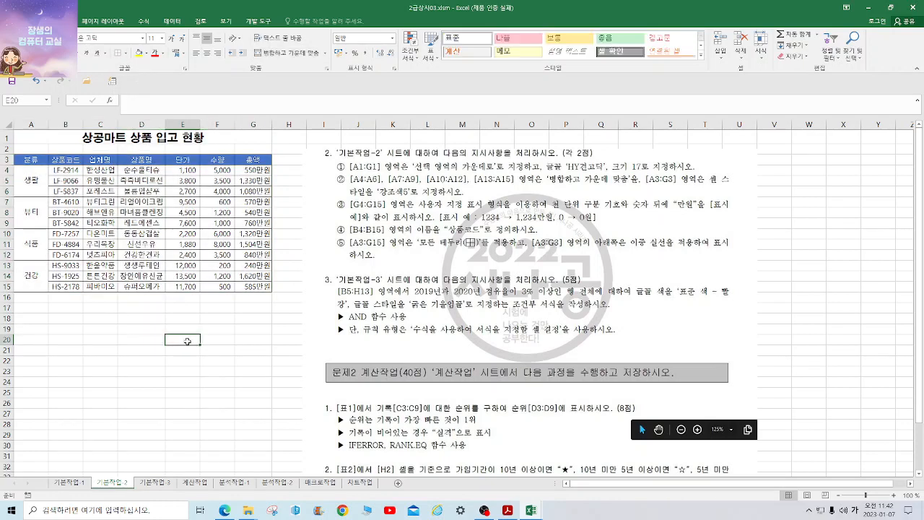
# Add a bottom double border (아래쪽 이중 테두리) to the header range A3:G3.
pyautogui.moveTo(16, 159); pyautogui.dragTo(231, 160)
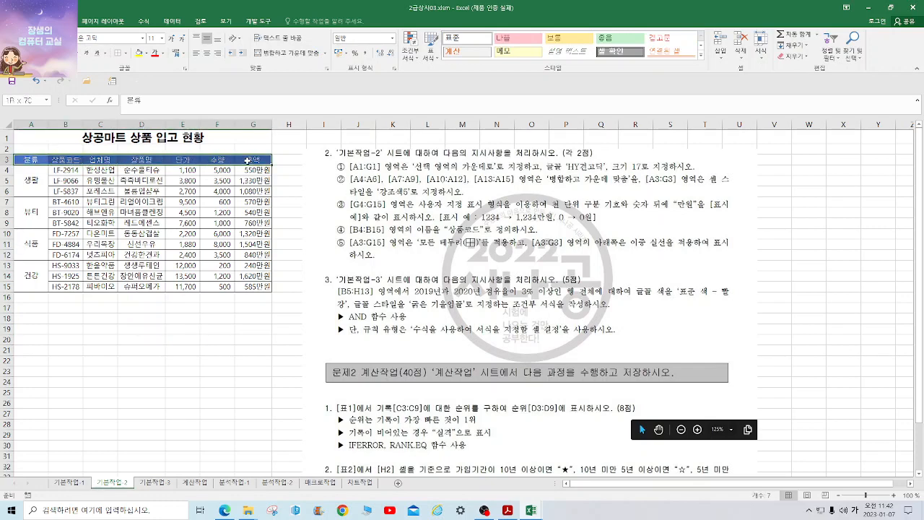
pyautogui.click(127, 54)
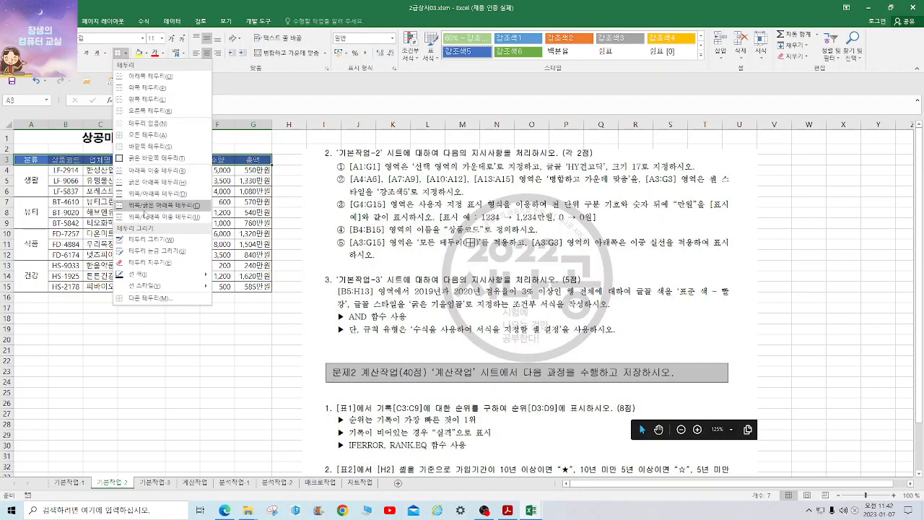
pyautogui.click(145, 176)
pyautogui.click(157, 365)
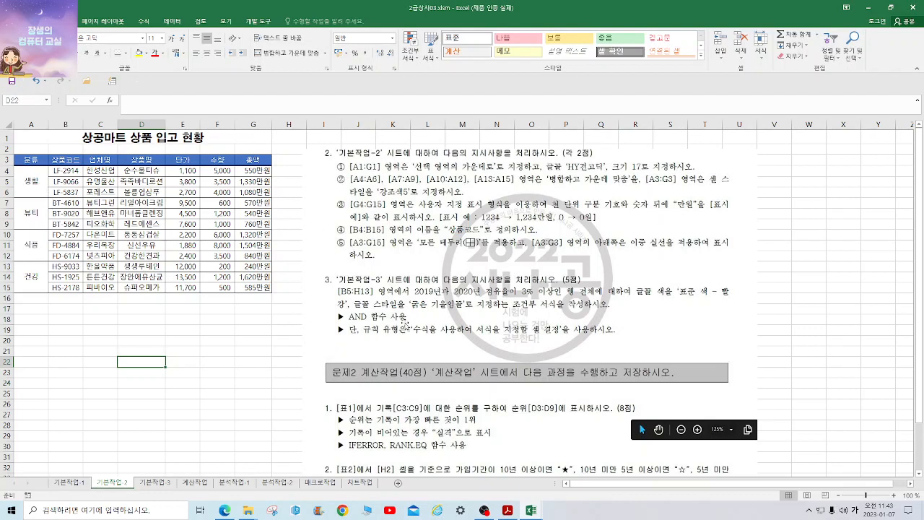
# Copy the instructions picture from the 기본작업-2 sheet, paste it into 기본작업-3 and move it closer to the data table.
pyautogui.click(156, 482)
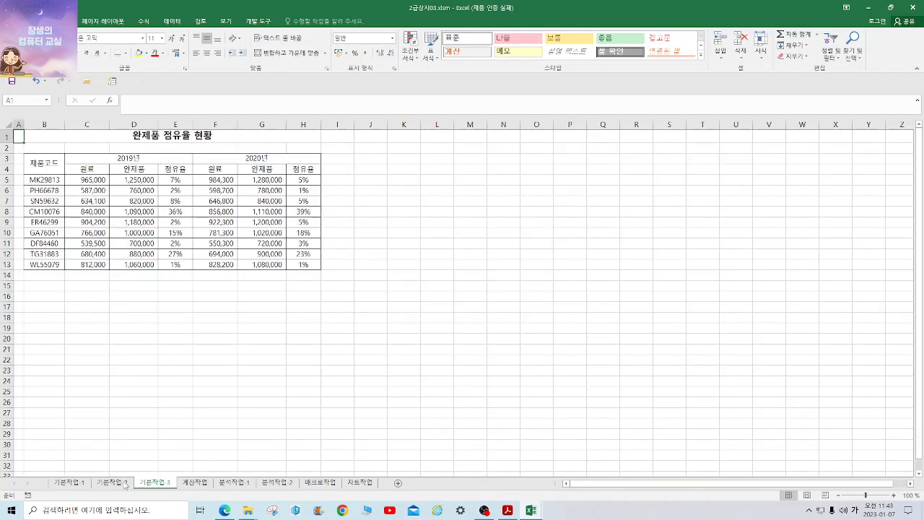
pyautogui.click(124, 483)
pyautogui.click(457, 336)
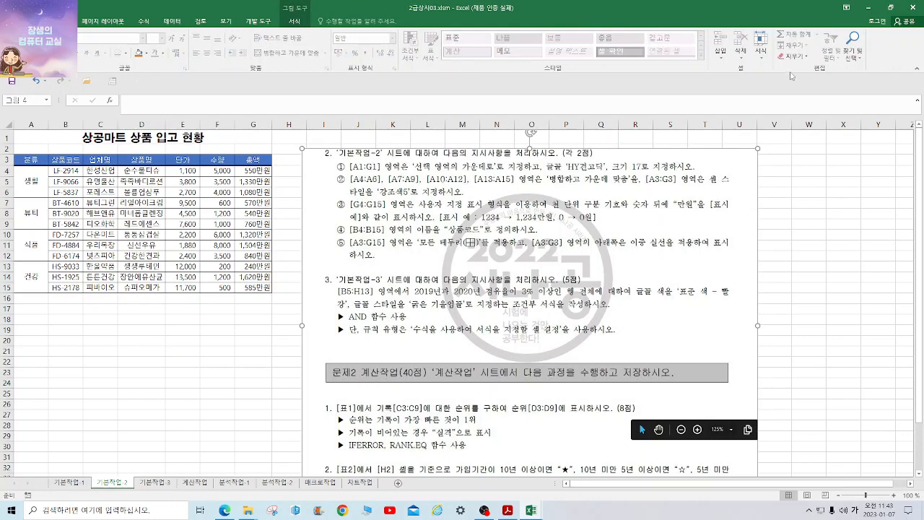
pyautogui.rightClick(486, 195)
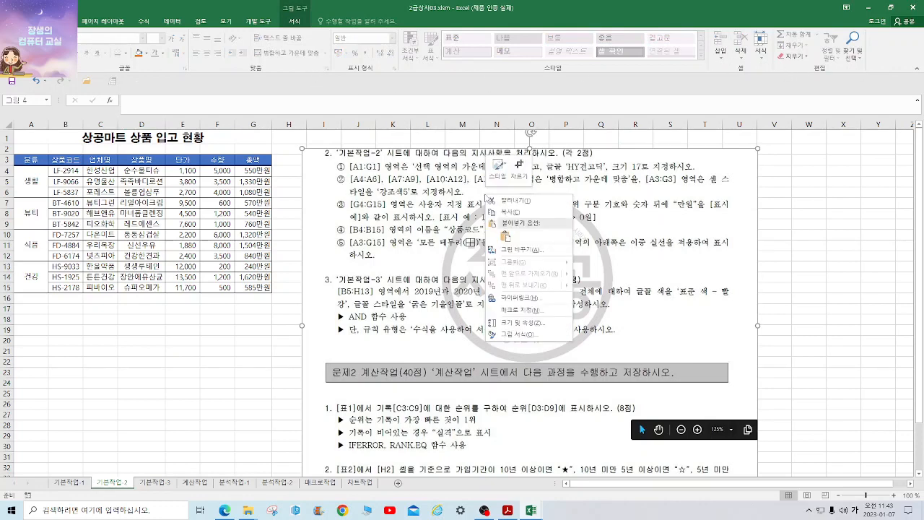
pyautogui.click(521, 212)
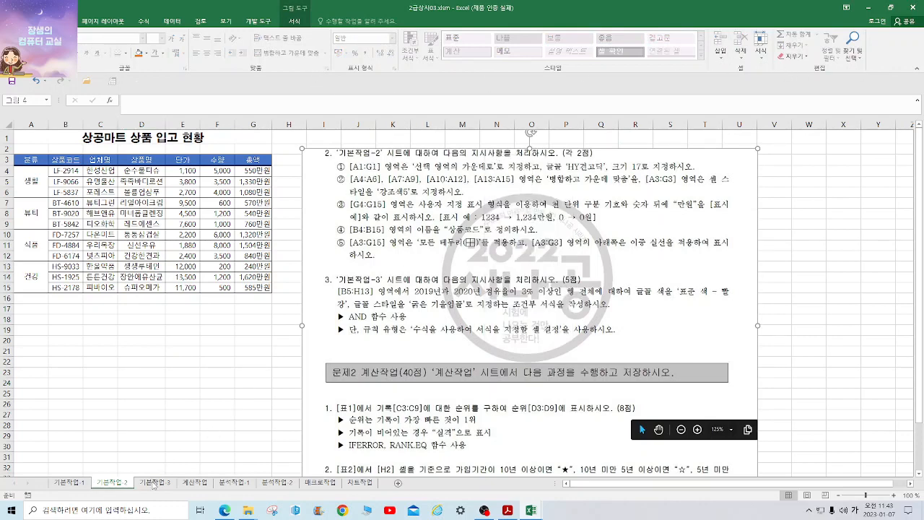
pyautogui.click(153, 483)
pyautogui.rightClick(423, 155)
pyautogui.click(462, 197)
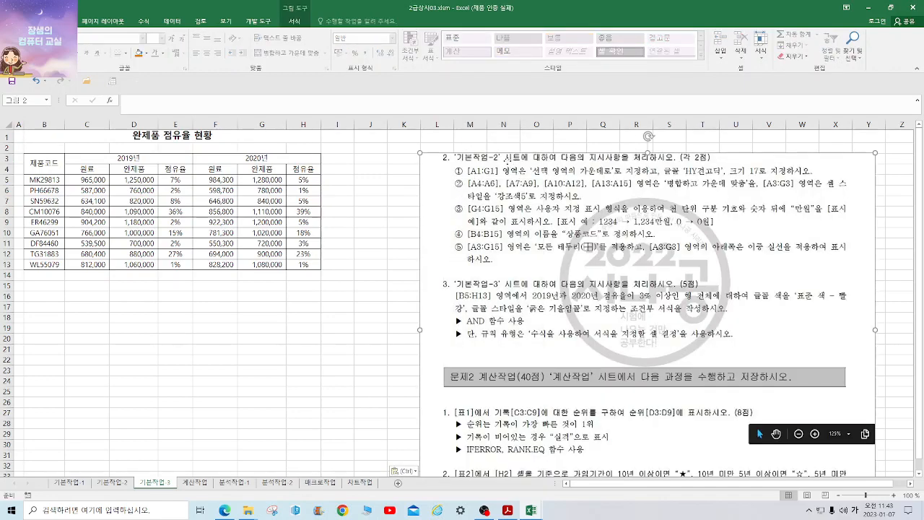
pyautogui.moveTo(507, 160); pyautogui.dragTo(456, 156)
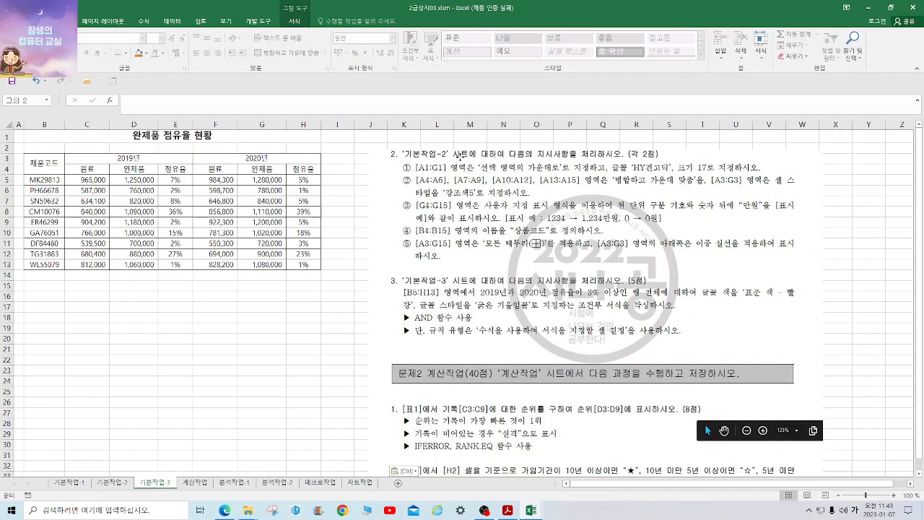
# Crop the 기본작업-2 section off the instructions picture and move the remaining part up beside the data table.
pyautogui.click(295, 27)
pyautogui.click(815, 42)
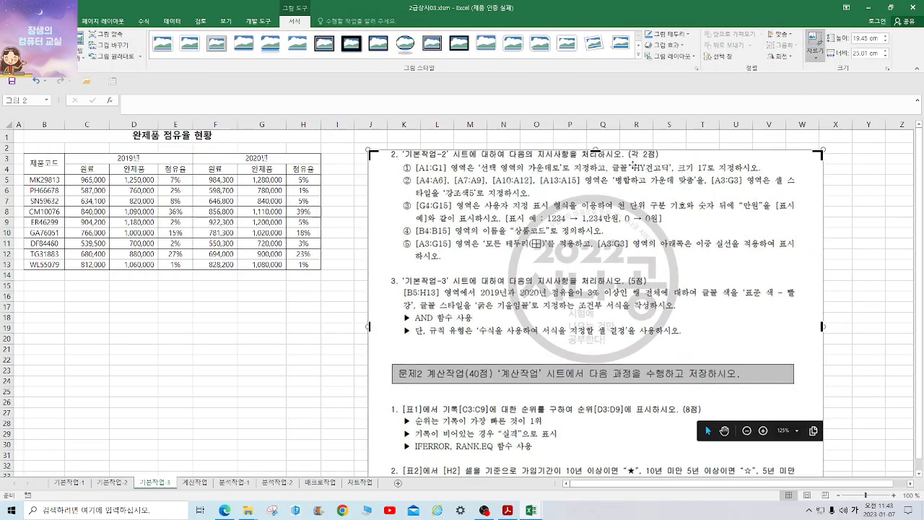
pyautogui.moveTo(596, 150); pyautogui.dragTo(597, 271)
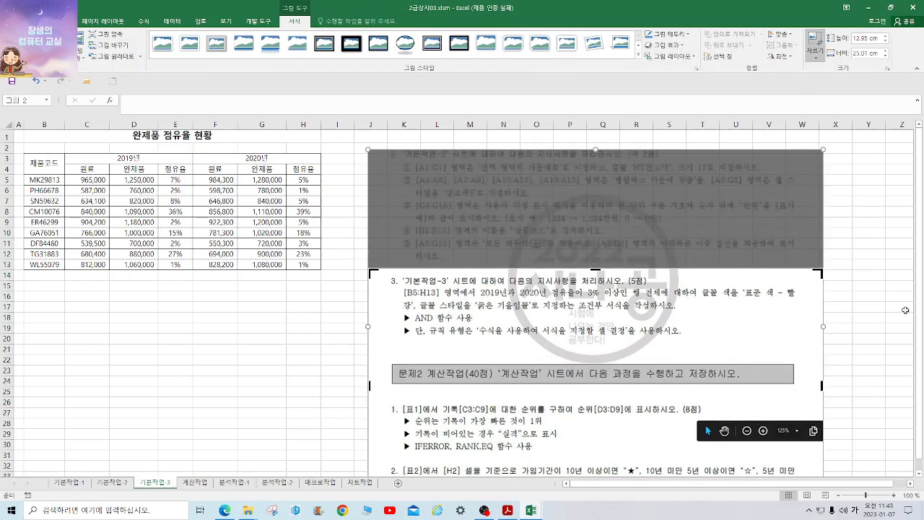
pyautogui.click(873, 304)
pyautogui.moveTo(668, 324); pyautogui.dragTo(648, 208)
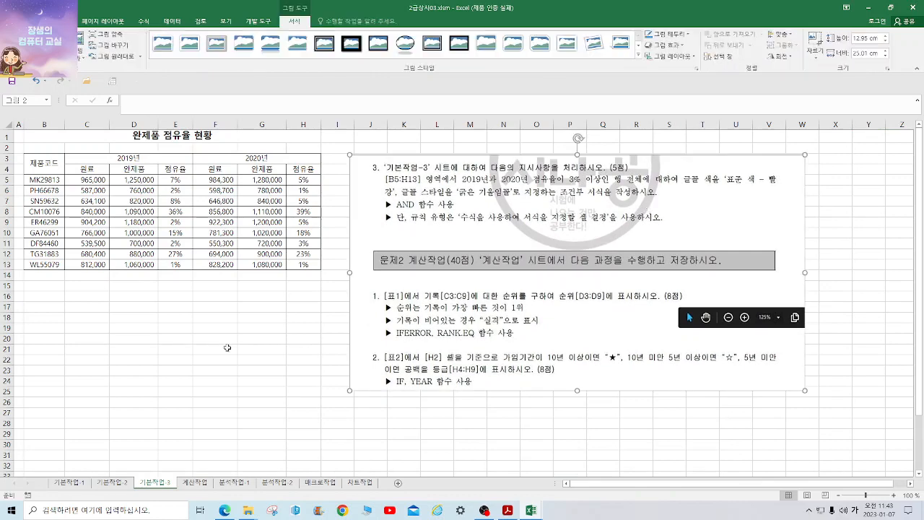
pyautogui.click(176, 369)
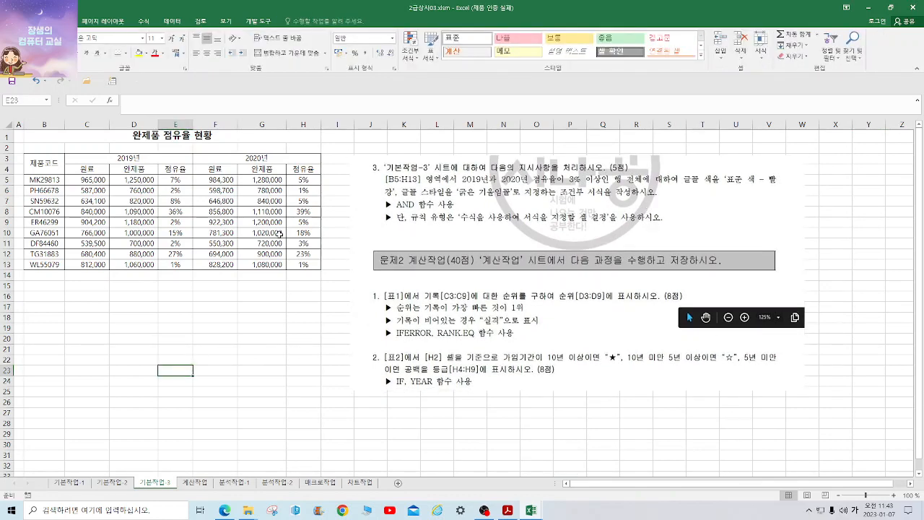
# Start a new conditional formatting rule for B5:H13 that uses a formula (수식을 사용하여 서식을 지정할 셀 결정).
pyautogui.moveTo(42, 179); pyautogui.dragTo(326, 274)
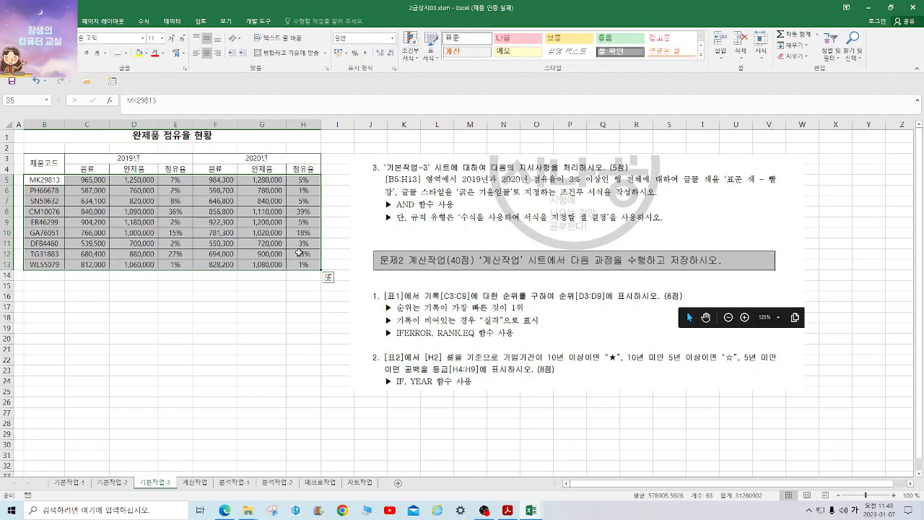
pyautogui.click(413, 63)
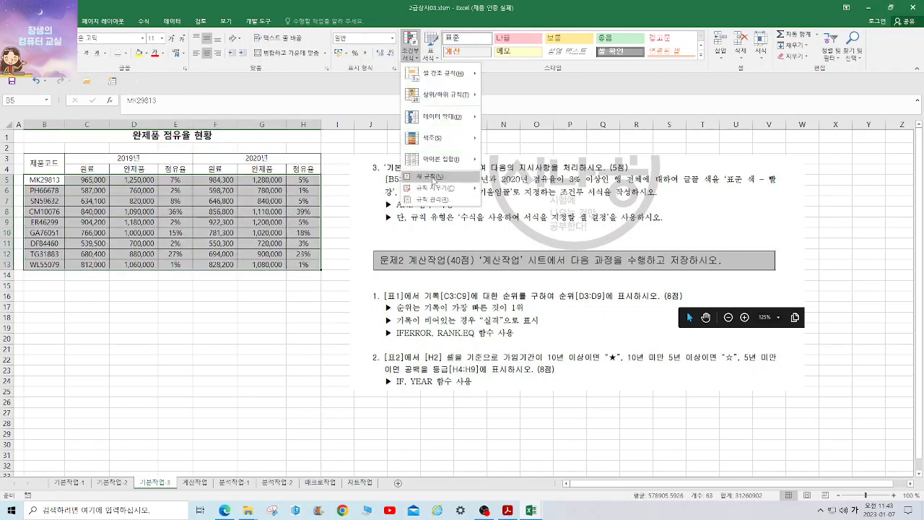
pyautogui.click(431, 177)
pyautogui.click(354, 204)
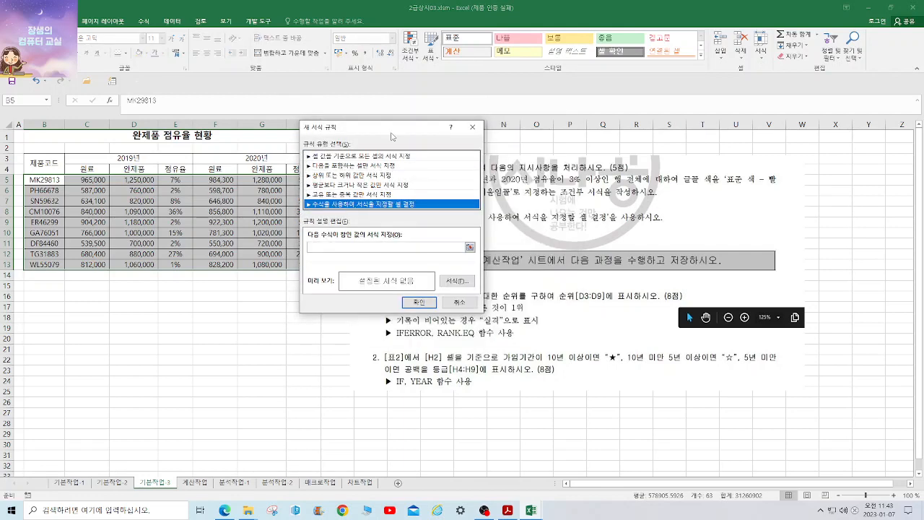
pyautogui.click(334, 246)
pyautogui.moveTo(376, 129); pyautogui.dragTo(205, 235)
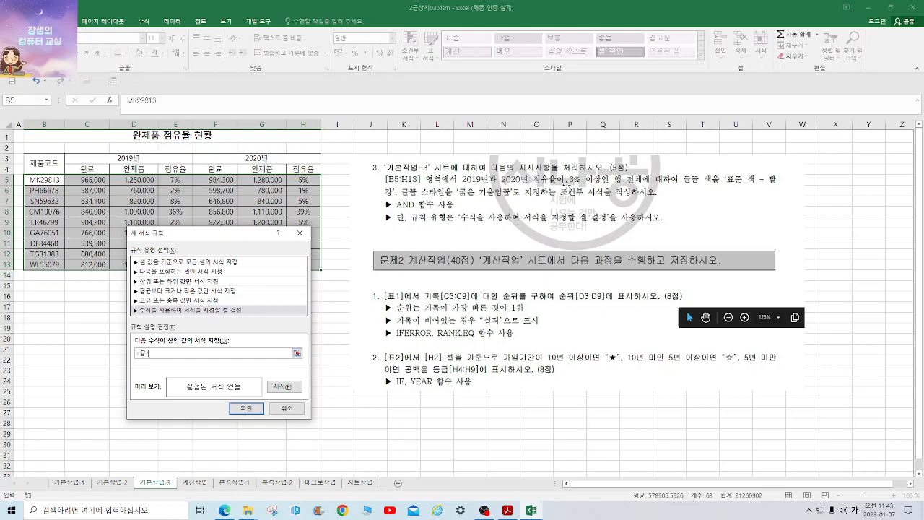
pyautogui.moveTo(201, 240); pyautogui.dragTo(406, 223)
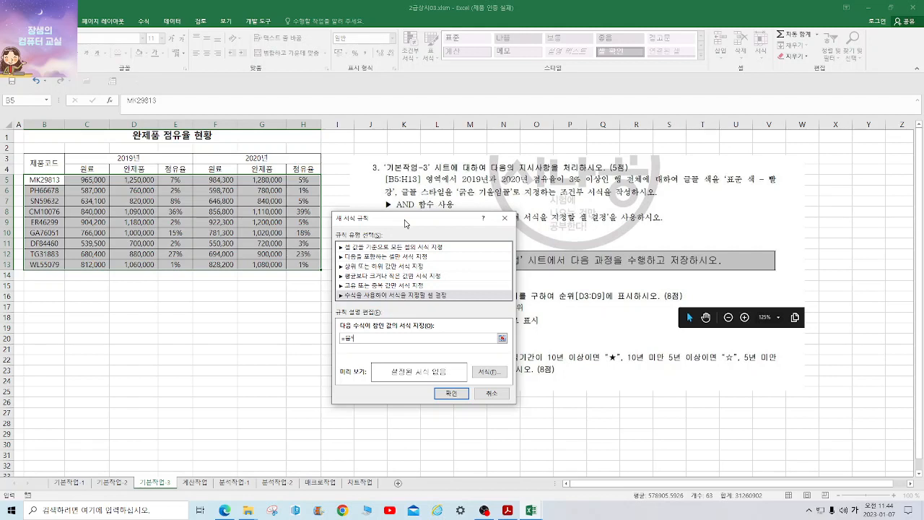
pyautogui.write('(')
pyautogui.click(178, 179)
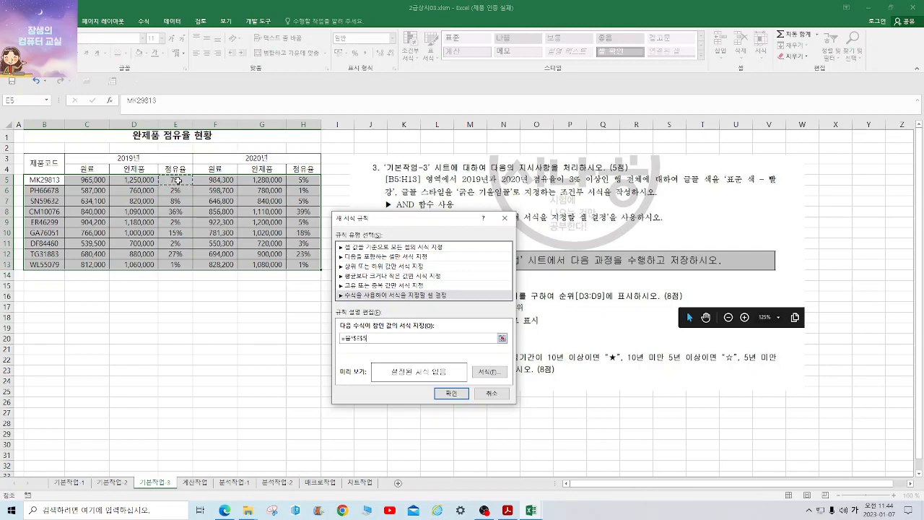
pyautogui.write('>')
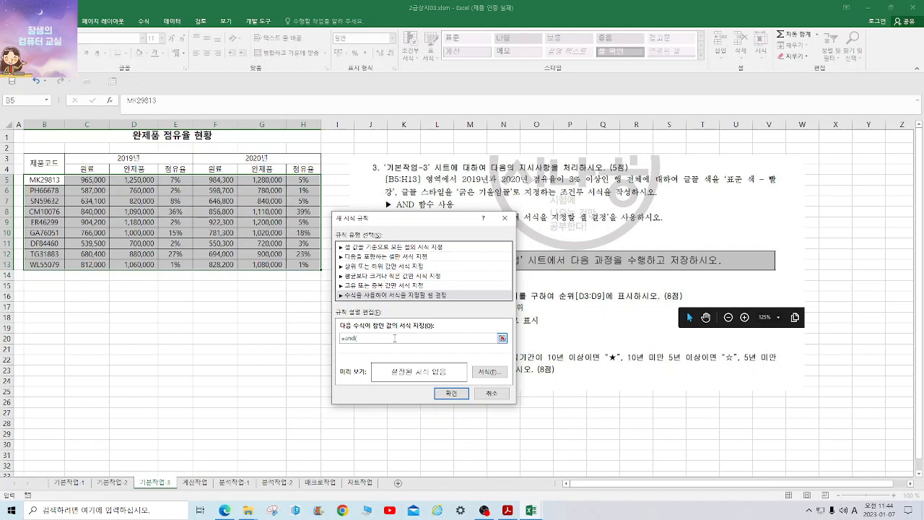
# Enter the rule formula =and($E5>=3%,$H5>=3%) so both years' share columns are tested.
pyautogui.click(186, 180)
pyautogui.press('F4')
pyautogui.press('F4')
pyautogui.write('>')
pyautogui.click(305, 179)
pyautogui.press('F4')
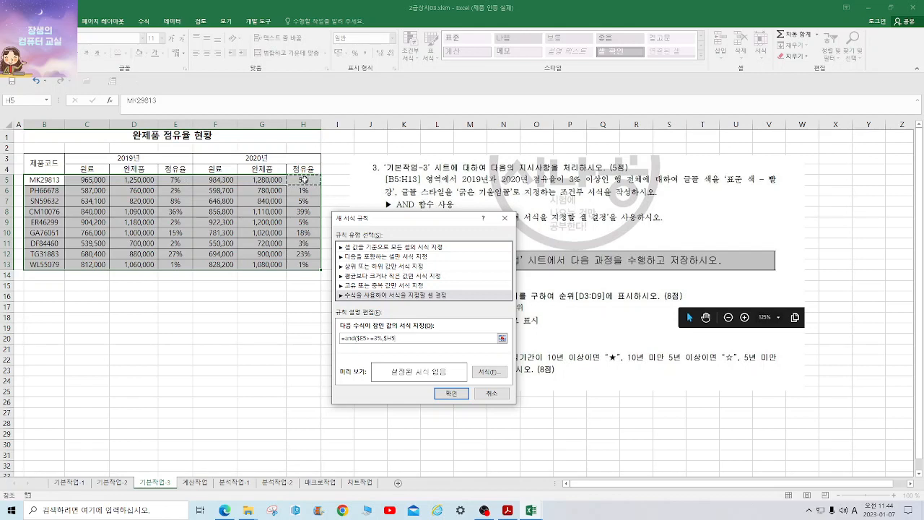
pyautogui.write('>=3%')
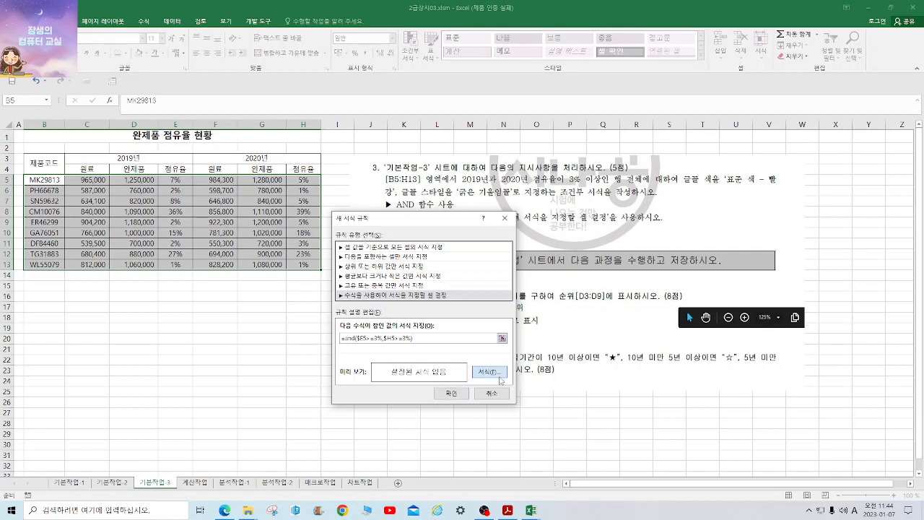
# Give the rule a bold italic (굵은 기울임꼴) font in standard red, apply it and save the workbook.
pyautogui.click(489, 371)
pyautogui.click(465, 148)
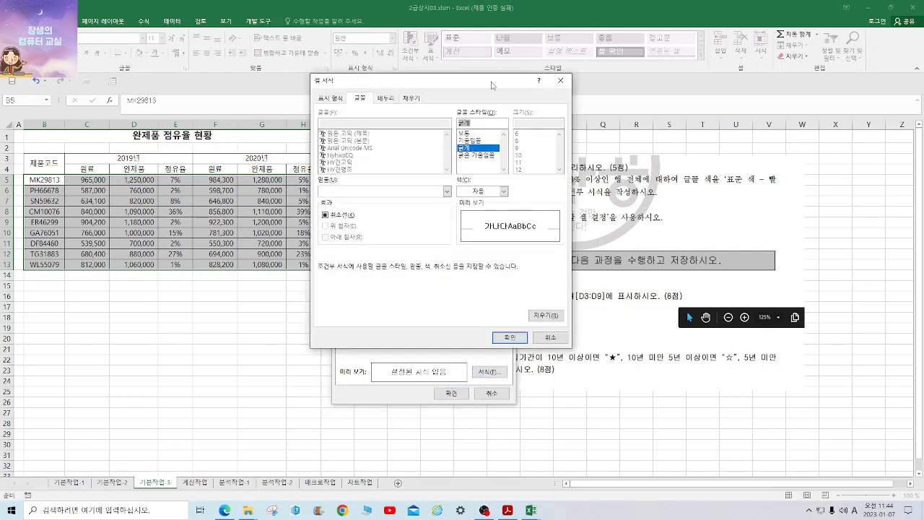
pyautogui.moveTo(490, 82); pyautogui.dragTo(287, 109)
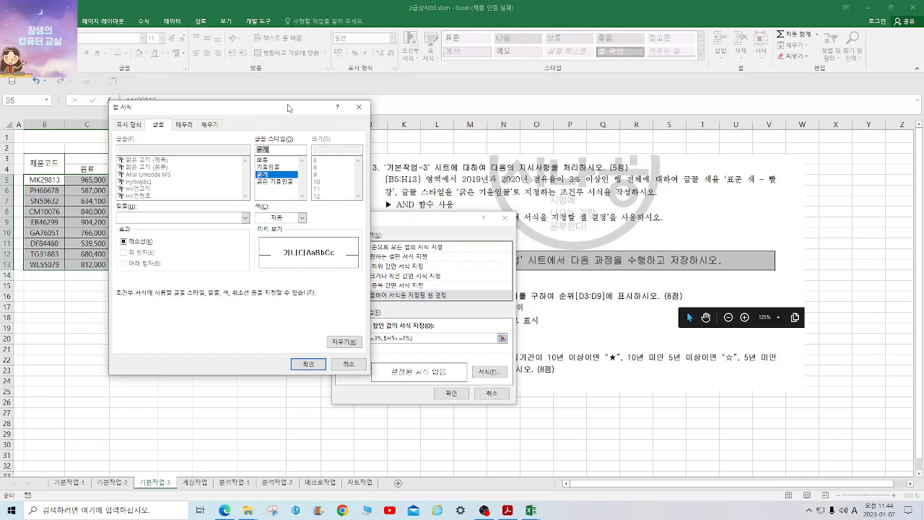
pyautogui.click(284, 182)
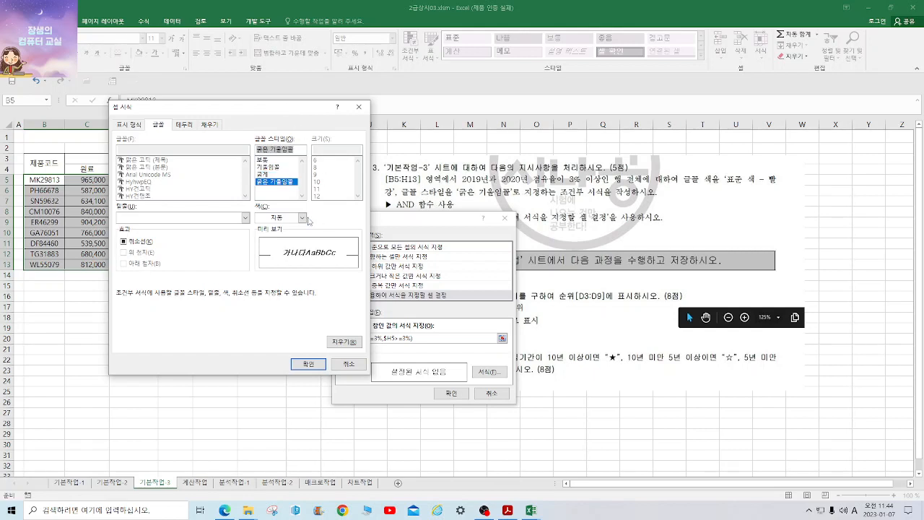
pyautogui.click(302, 217)
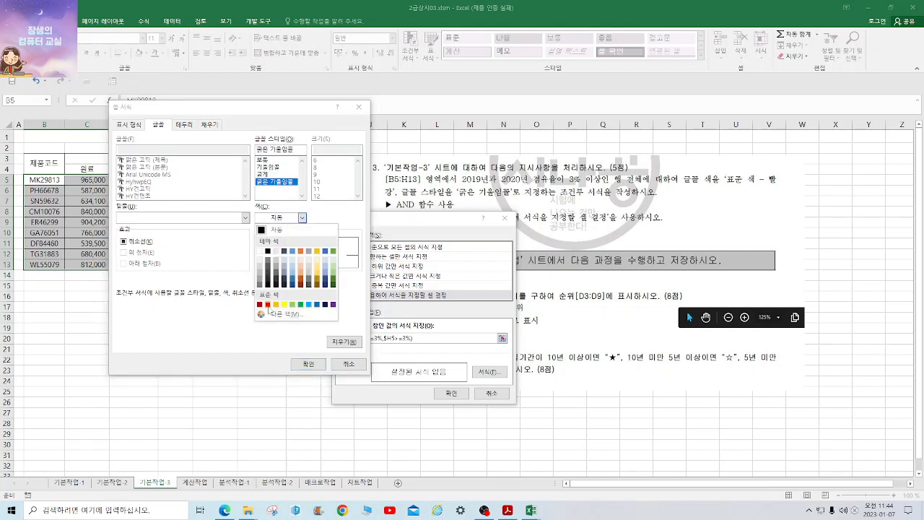
pyautogui.click(267, 305)
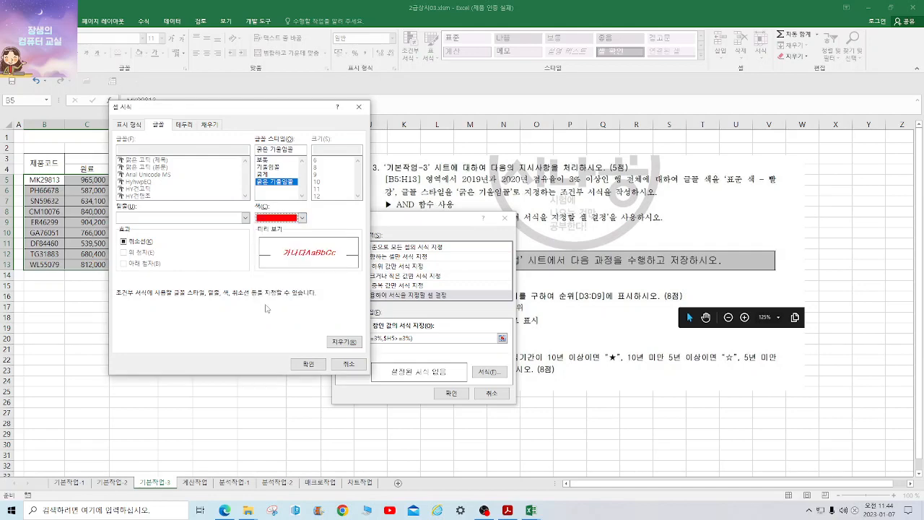
pyautogui.click(308, 364)
pyautogui.click(451, 393)
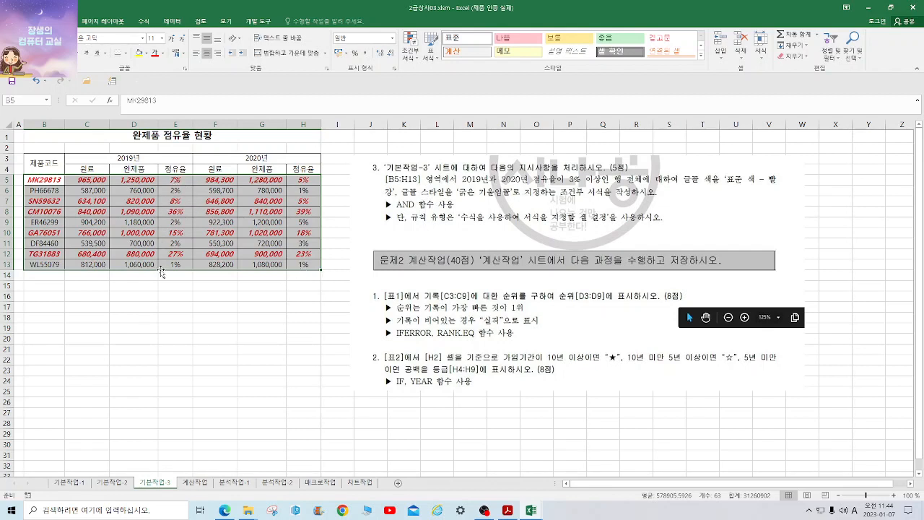
pyautogui.click(247, 310)
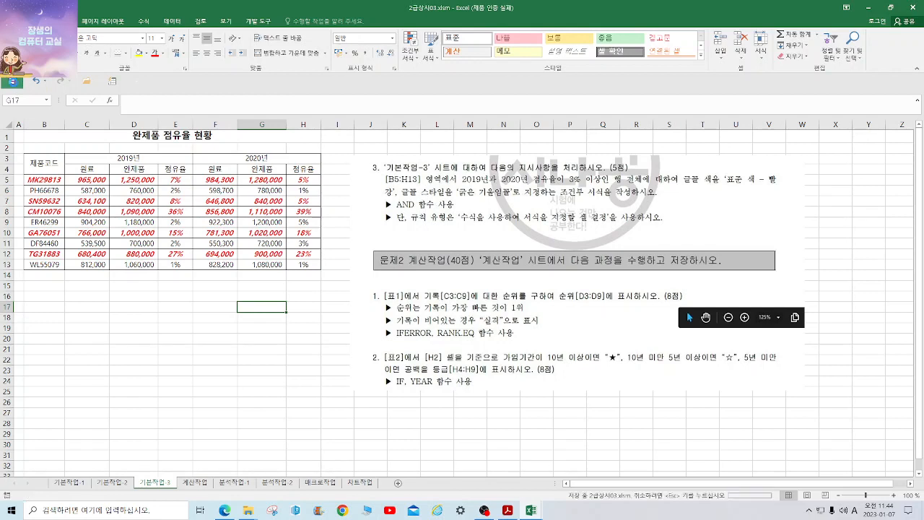
# Copy the instructions picture from 기본작업-3, paste it into the 계산작업 sheet and move it closer to the tables.
pyautogui.click(526, 326)
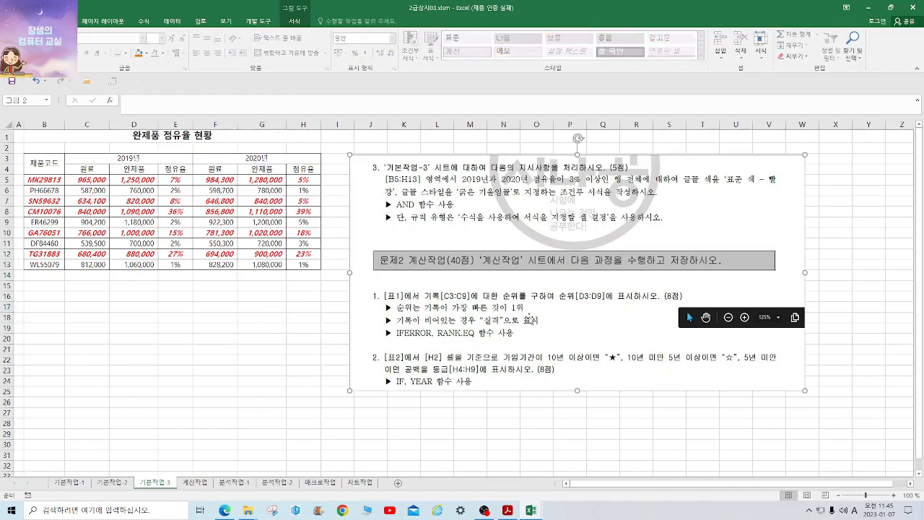
pyautogui.rightClick(533, 319)
pyautogui.click(556, 335)
pyautogui.click(195, 483)
pyautogui.rightClick(504, 239)
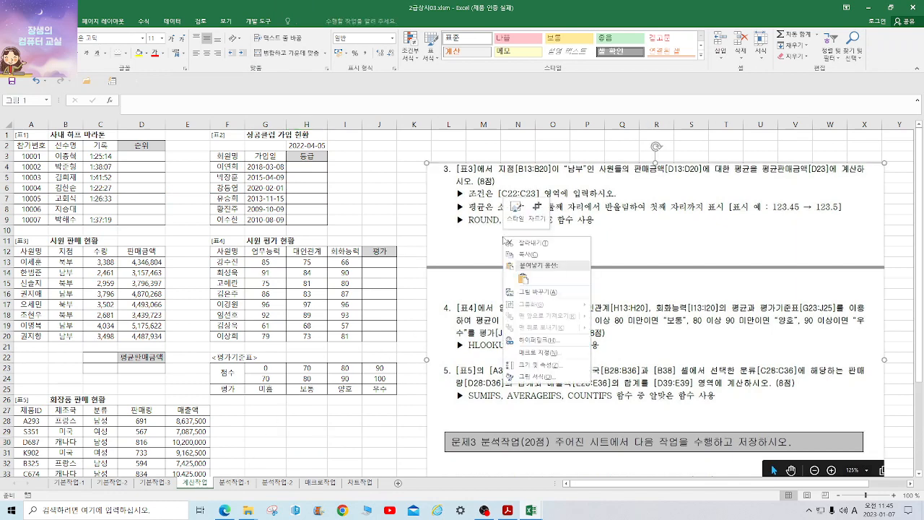
pyautogui.click(523, 279)
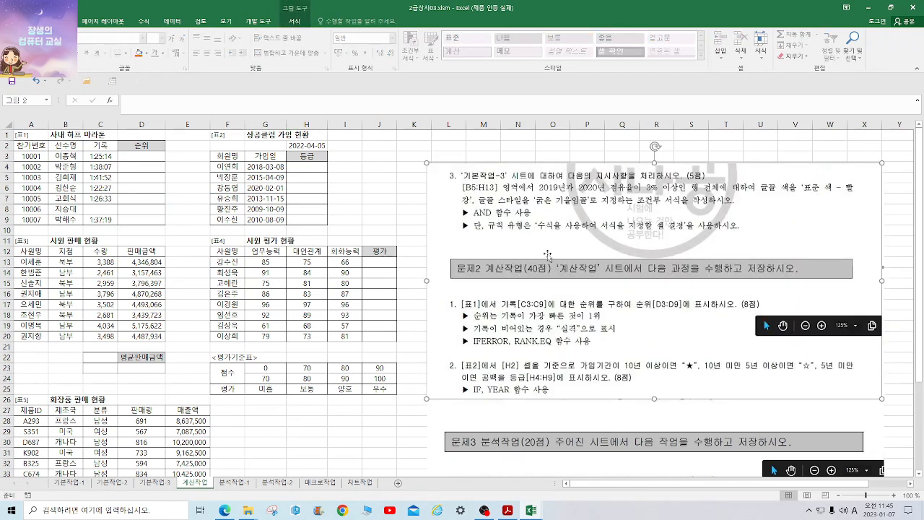
pyautogui.moveTo(578, 232); pyautogui.dragTo(551, 199)
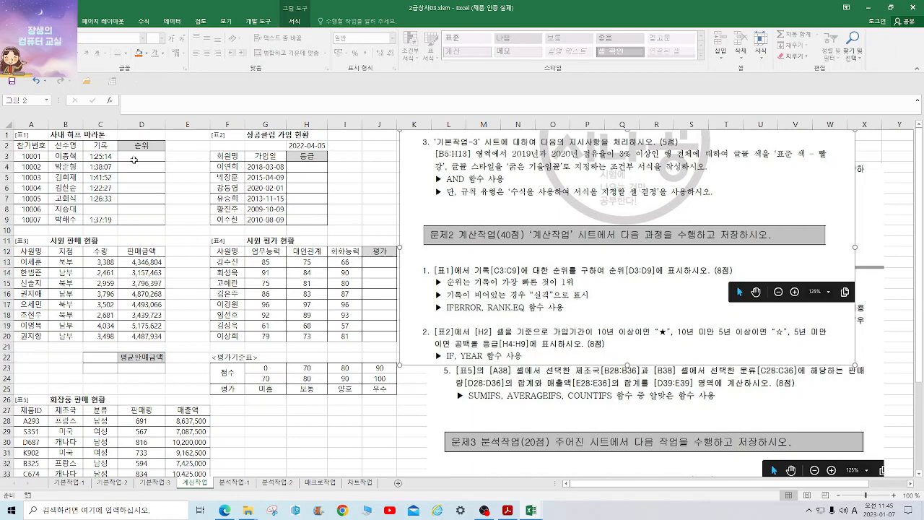
# Begin an IFERROR formula in D3 and open its function arguments beside the 표1 records.
pyautogui.click(133, 159)
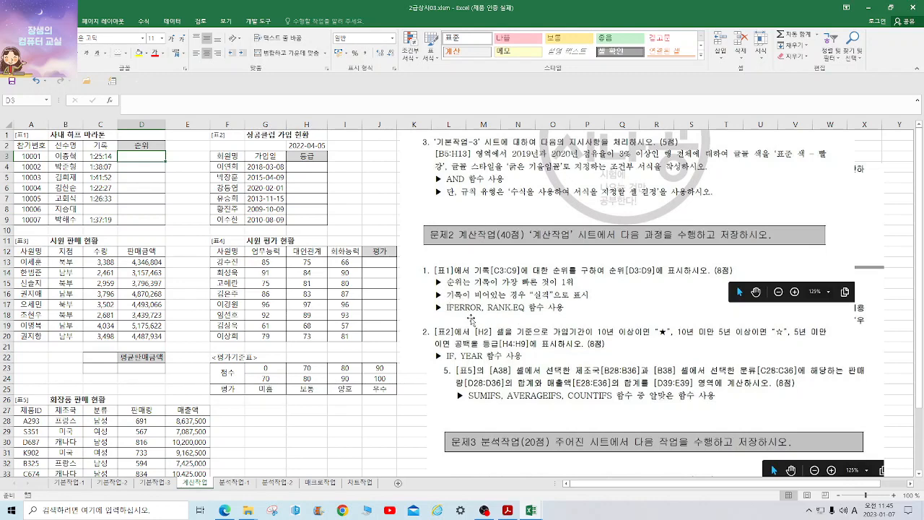
pyautogui.write('=')
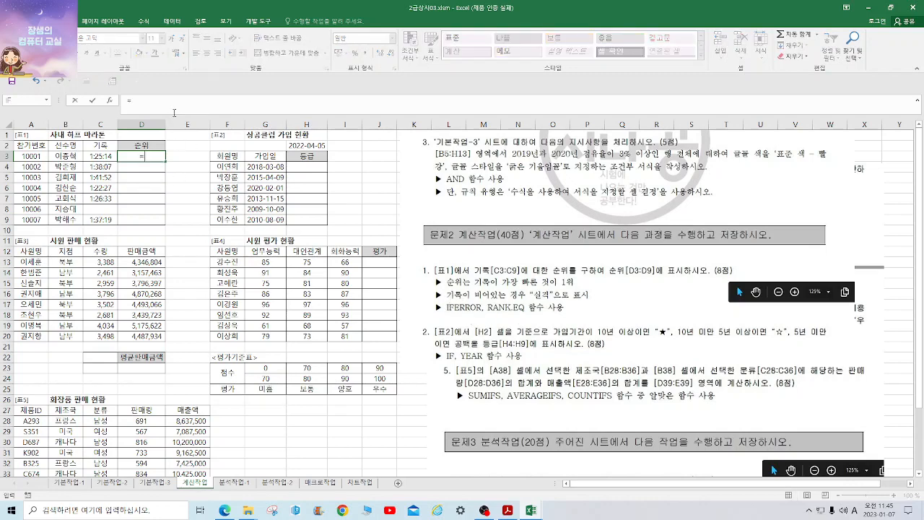
pyautogui.write('ife')
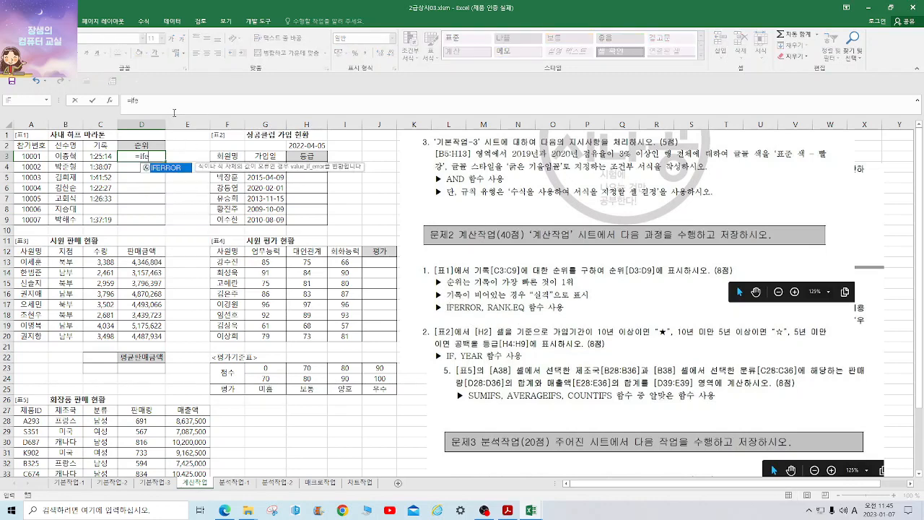
pyautogui.write('rror(')
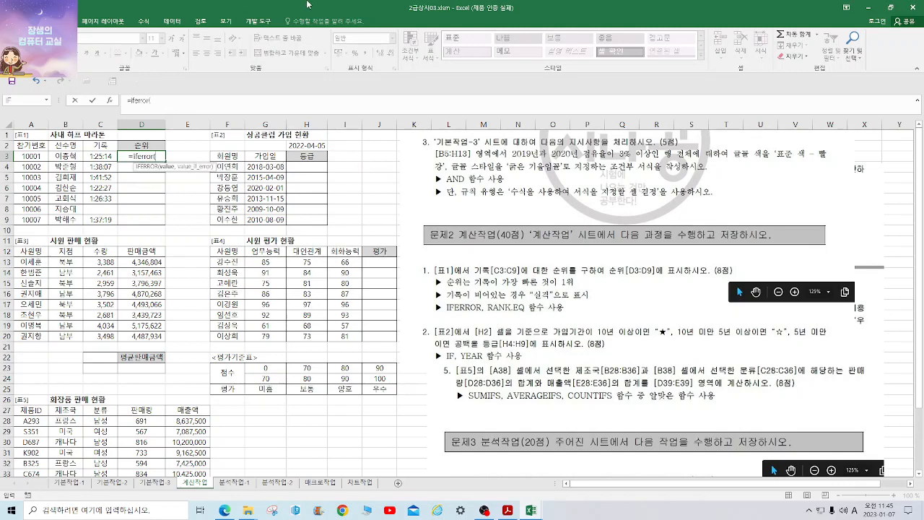
pyautogui.click(110, 101)
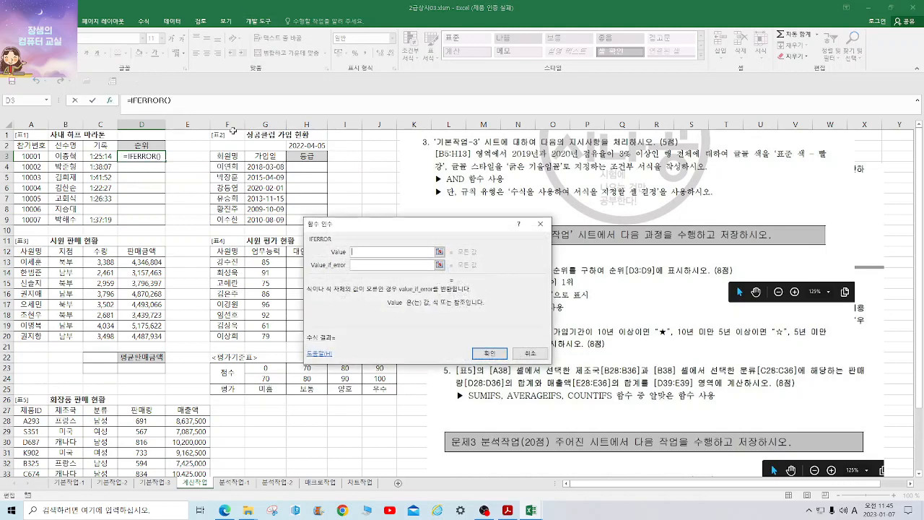
pyautogui.moveTo(453, 227); pyautogui.dragTo(357, 162)
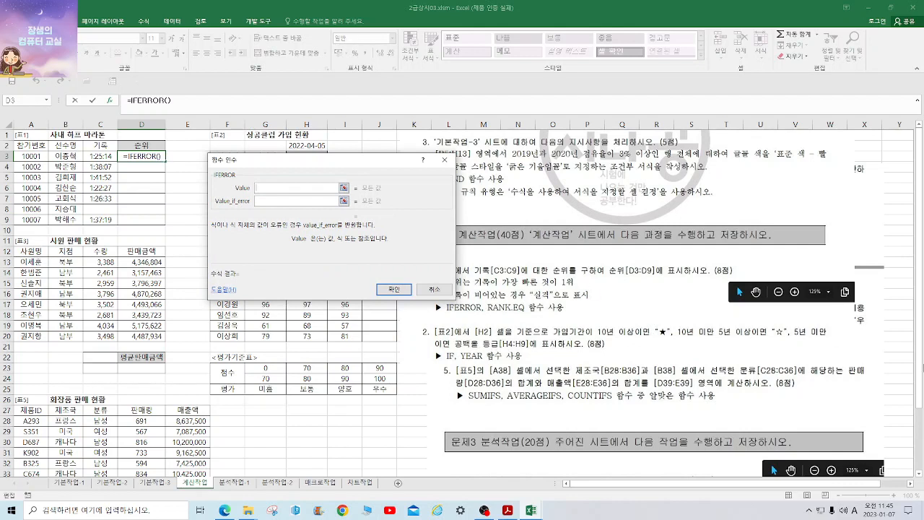
# Set IFERROR's Value argument to rank.eq(C3,$C$3:$C$9,1) to rank the records in ascending order.
pyautogui.write('rank.eq(')
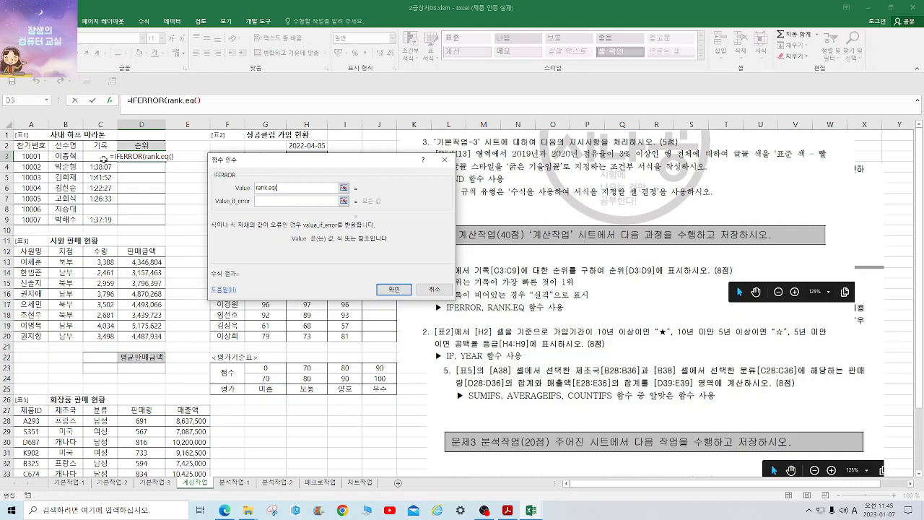
pyautogui.click(103, 158)
pyautogui.write(',')
pyautogui.moveTo(95, 159); pyautogui.dragTo(96, 219)
pyautogui.press('F4')
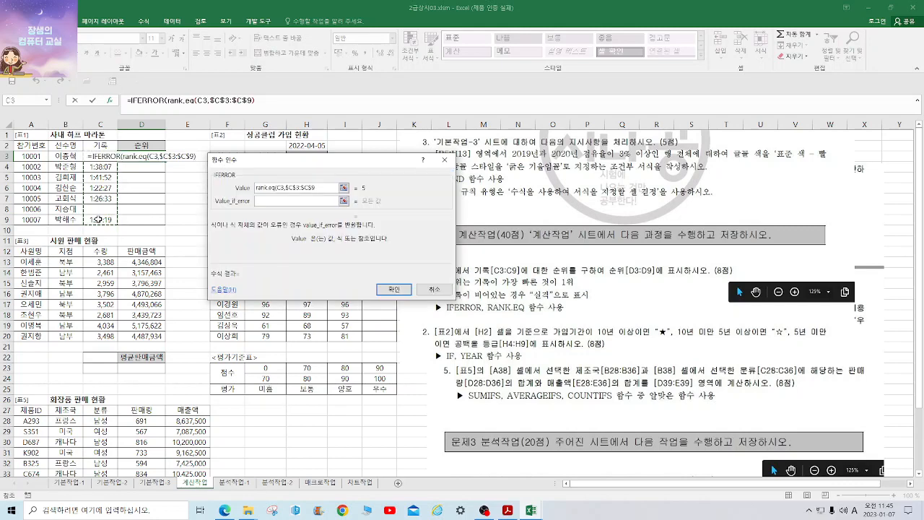
pyautogui.write(',1')
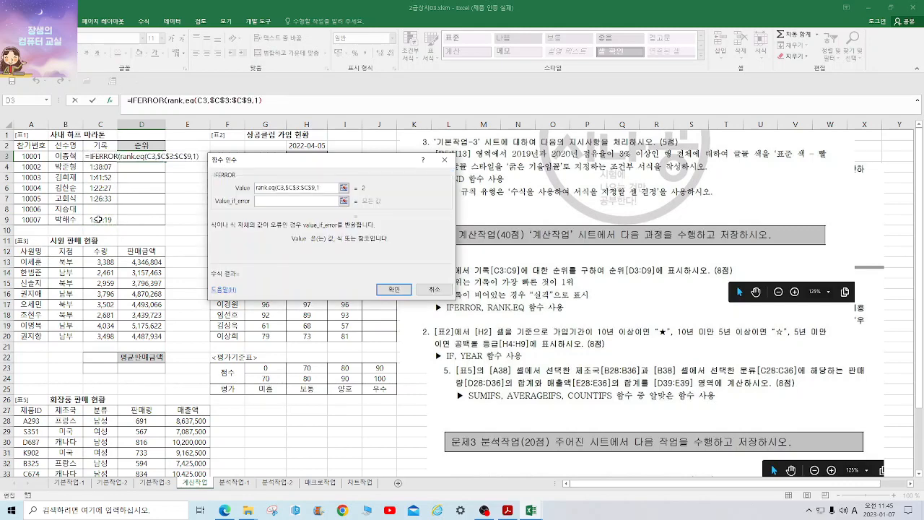
pyautogui.write(')')
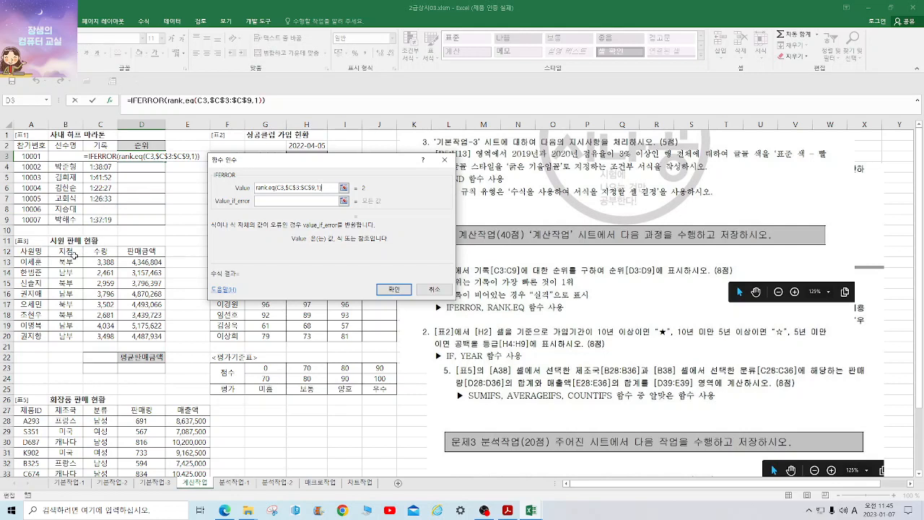
# Set IFERROR's Value_if_error to 실격, confirm the formula and fill it down through D9.
pyautogui.click(288, 202)
pyautogui.write('t')
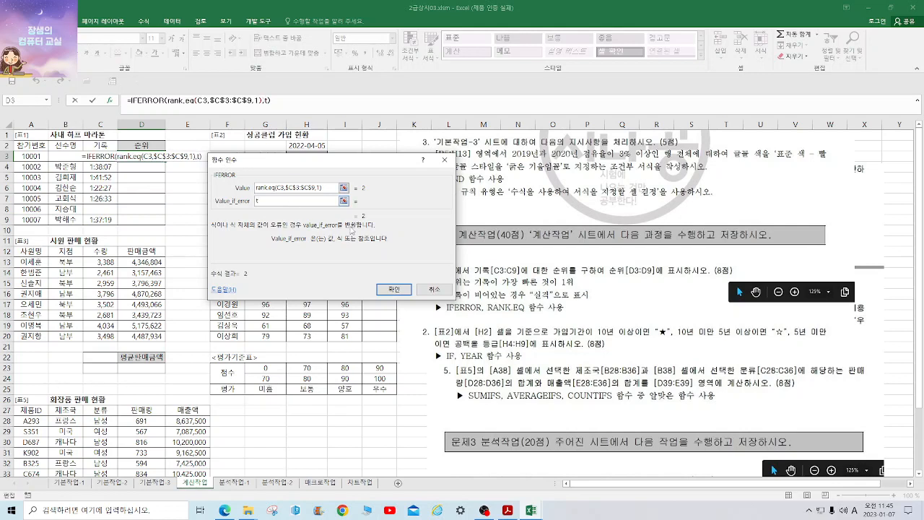
pyautogui.press('BackSpace')
pyautogui.write('ㄹ거')
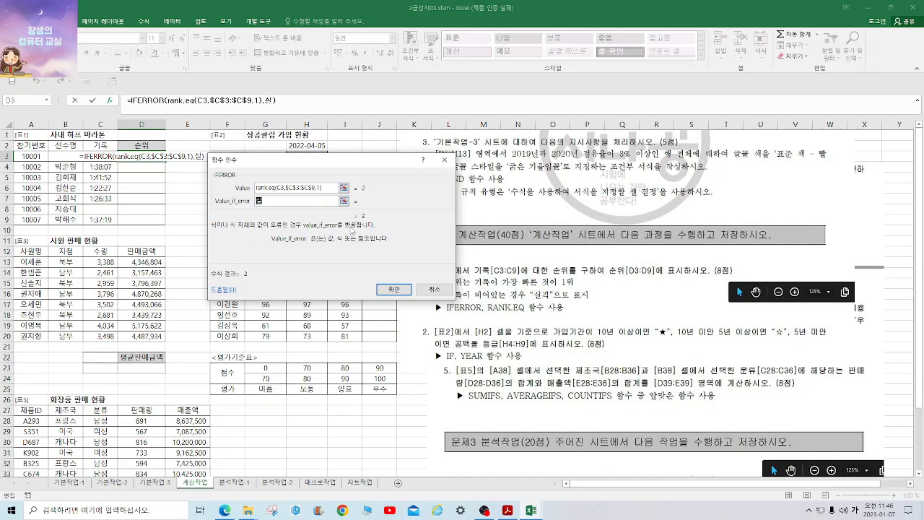
pyautogui.write('ㄱ')
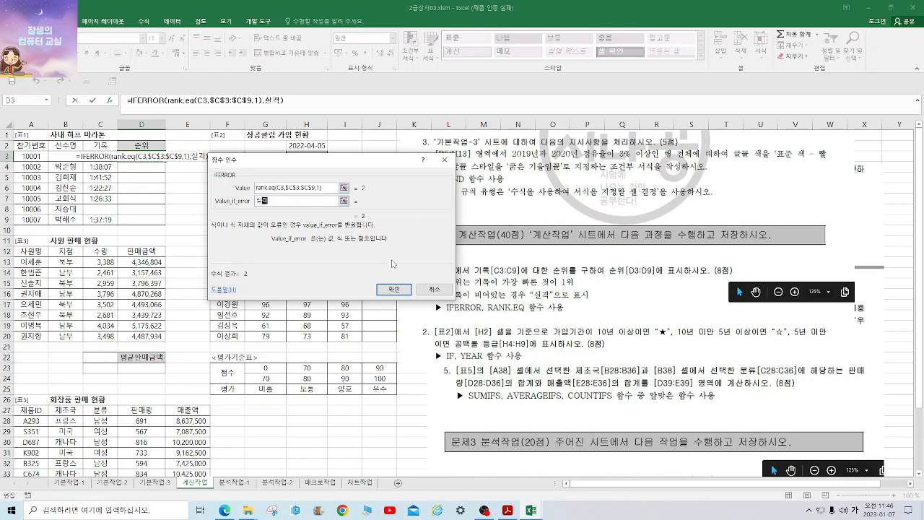
pyautogui.click(393, 289)
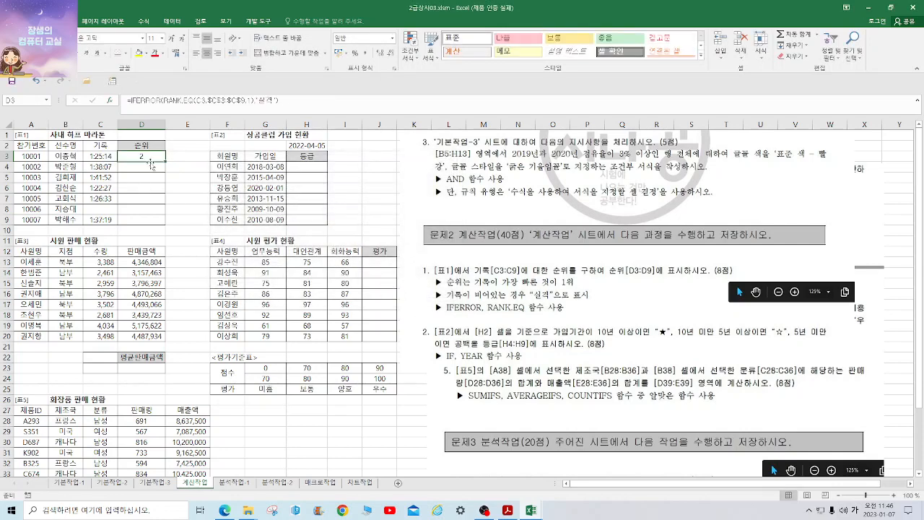
pyautogui.moveTo(165, 162); pyautogui.dragTo(152, 224)
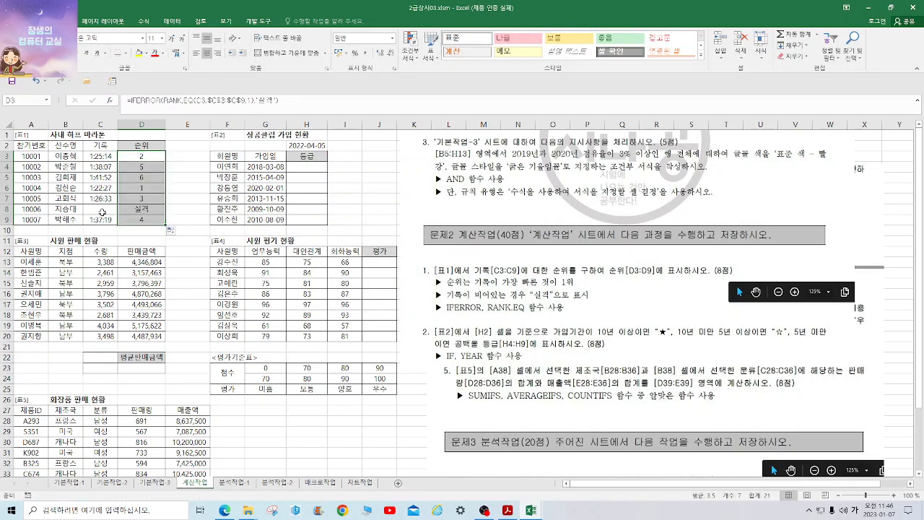
# Begin an IF formula in H4 whose test subtracts from the year of the absolute reference $H$2.
pyautogui.click(400, 178)
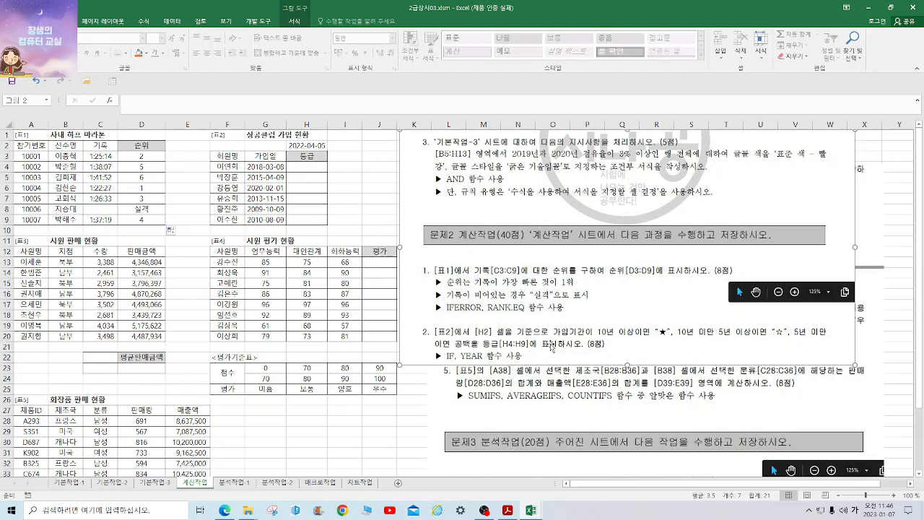
pyautogui.click(317, 168)
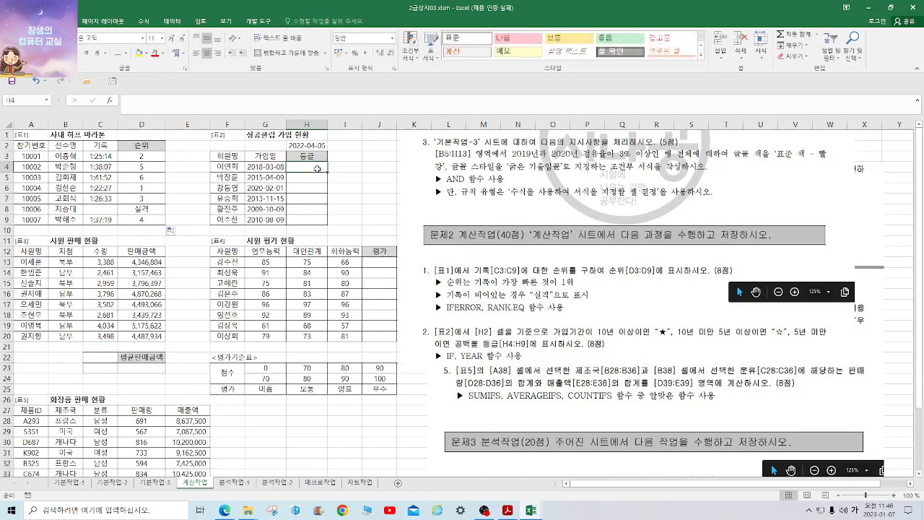
pyautogui.write('=')
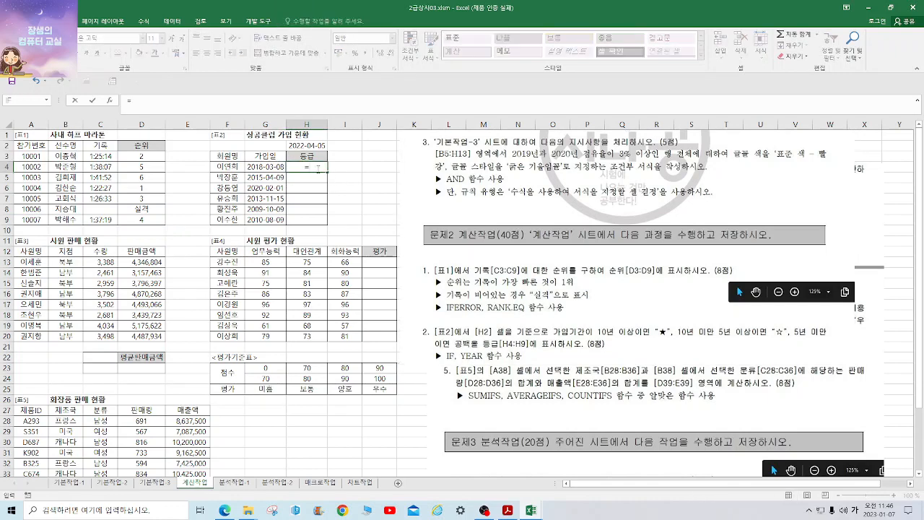
pyautogui.write('ㅑ')
pyautogui.write('if(year(')
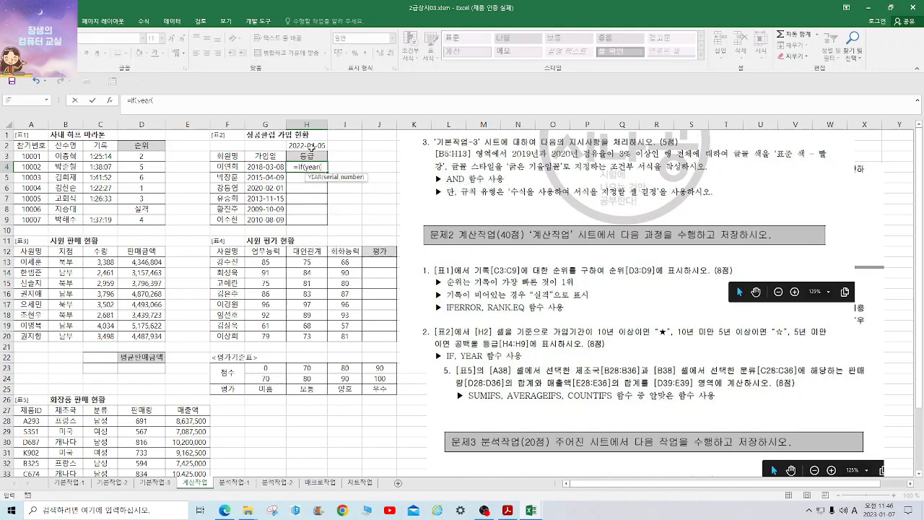
pyautogui.click(312, 146)
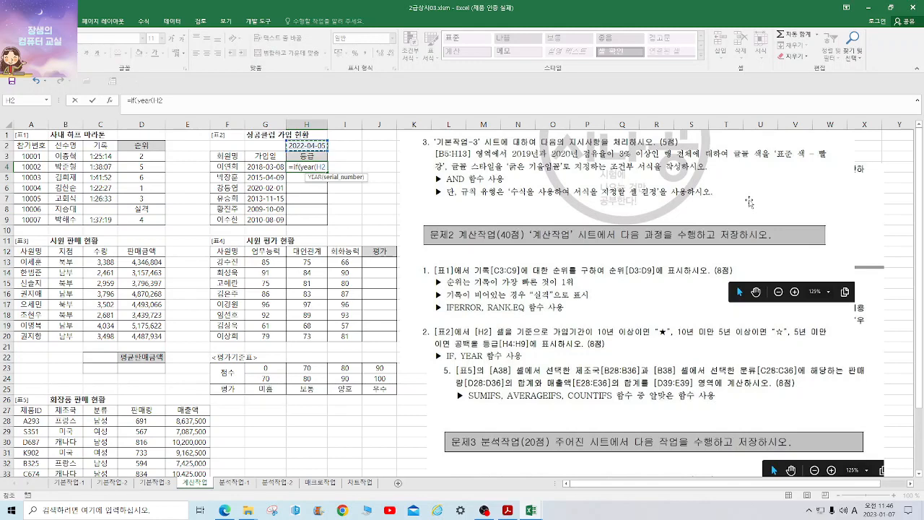
pyautogui.press('F4')
pyautogui.write('(')
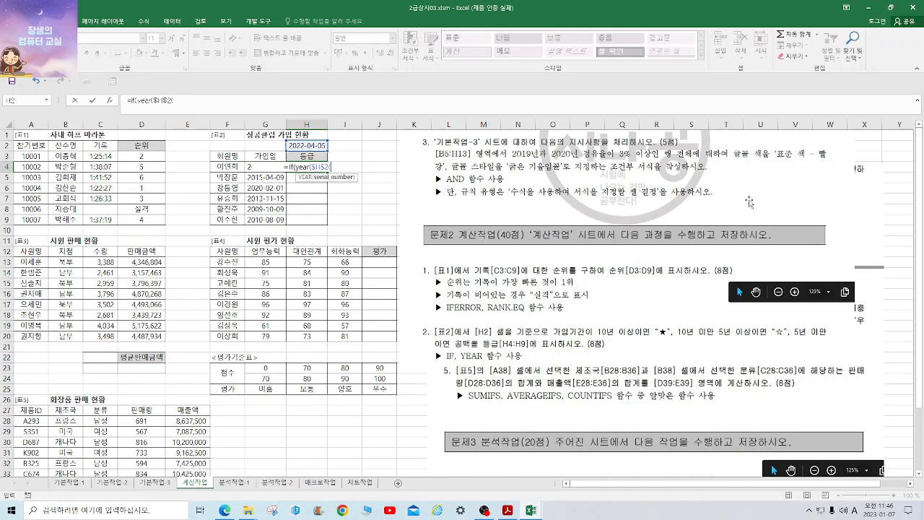
pyautogui.press('BackSpace')
pyautogui.write(')-')
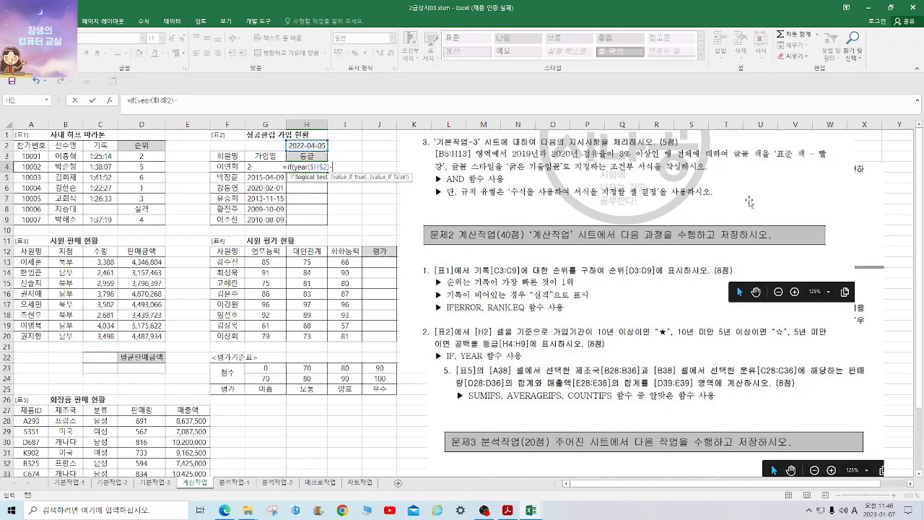
# Complete the IF test as year($H$2)-year(G4)>=10 and return "★" when it is true.
pyautogui.write('year(')
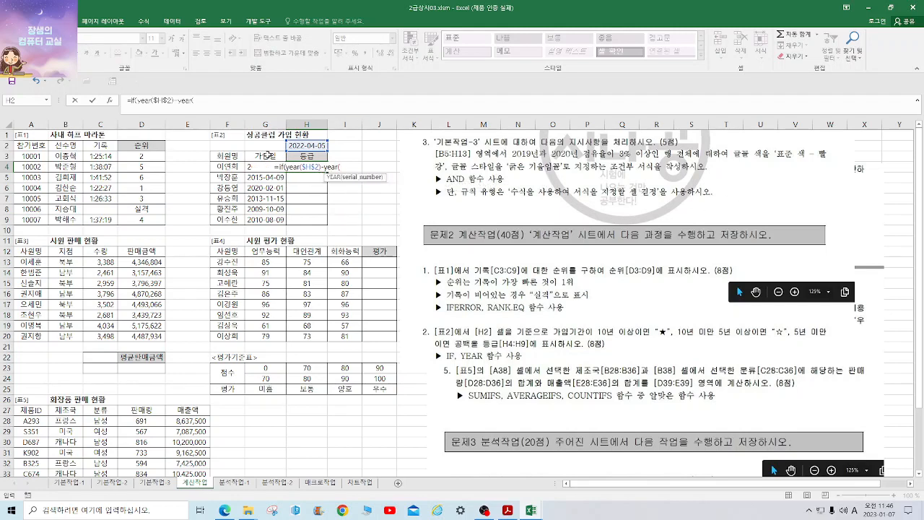
pyautogui.click(266, 166)
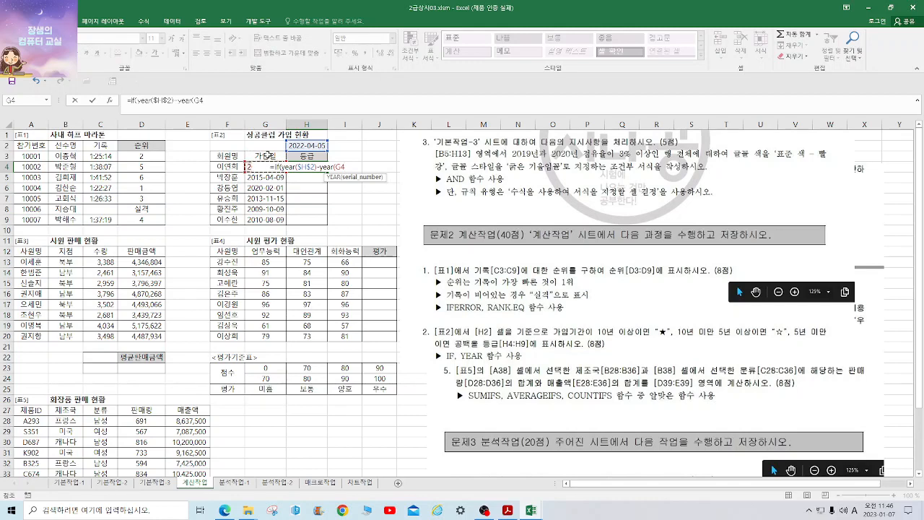
pyautogui.click(352, 165)
pyautogui.write(')>')
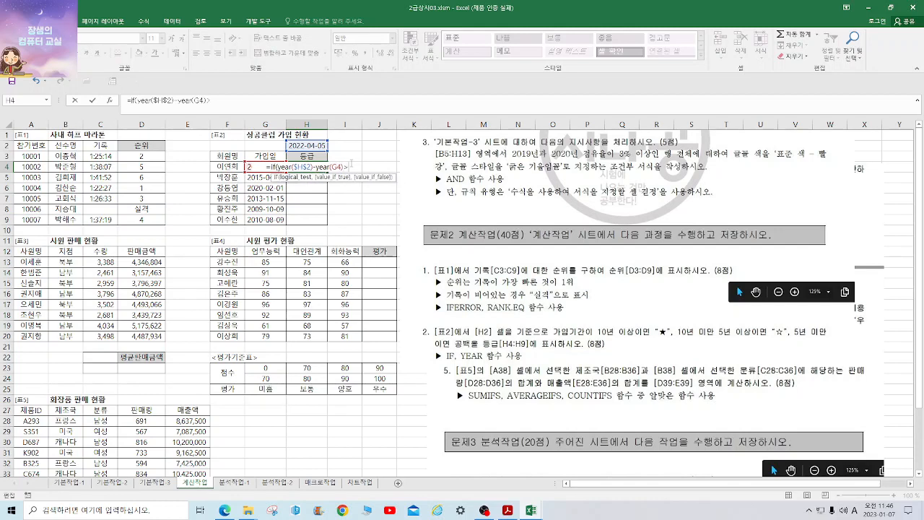
pyautogui.write('=10,"ㅁ')
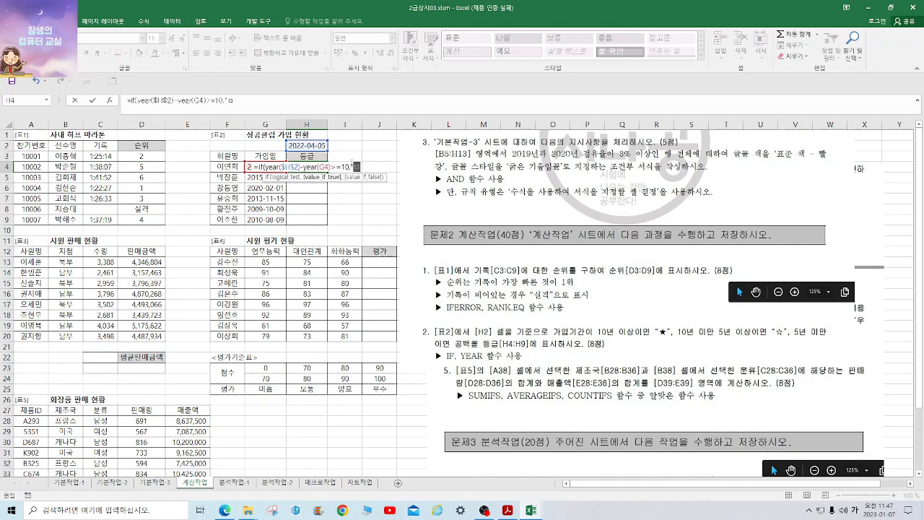
pyautogui.press('Hangul_Hanja')
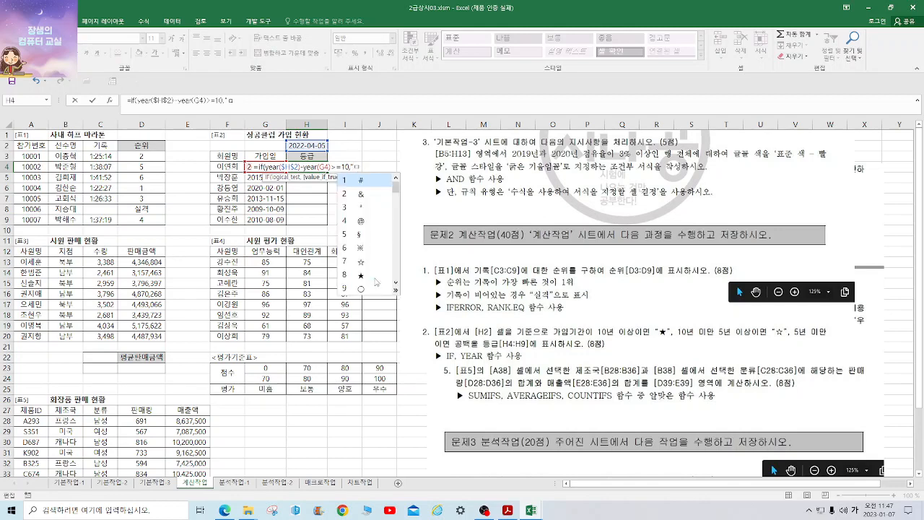
pyautogui.click(375, 278)
pyautogui.write('",')
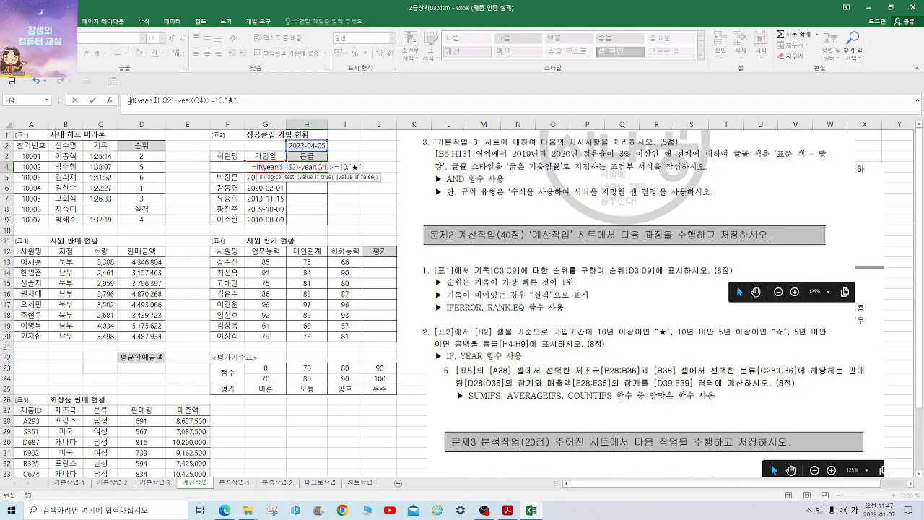
# Nest a second IF in the formula's Value_if_false argument and reuse the copied test year($H$2)-year(G4)>=10 as its Logical_test.
pyautogui.click(109, 102)
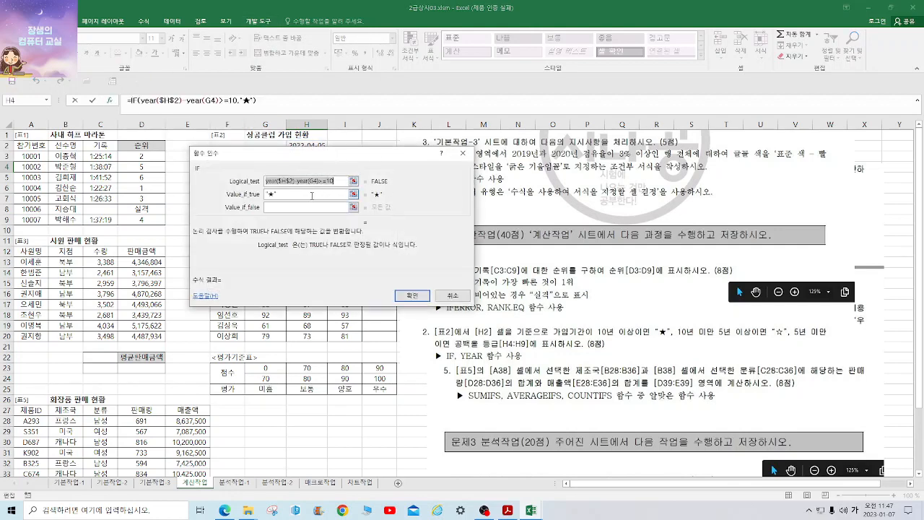
pyautogui.click(288, 206)
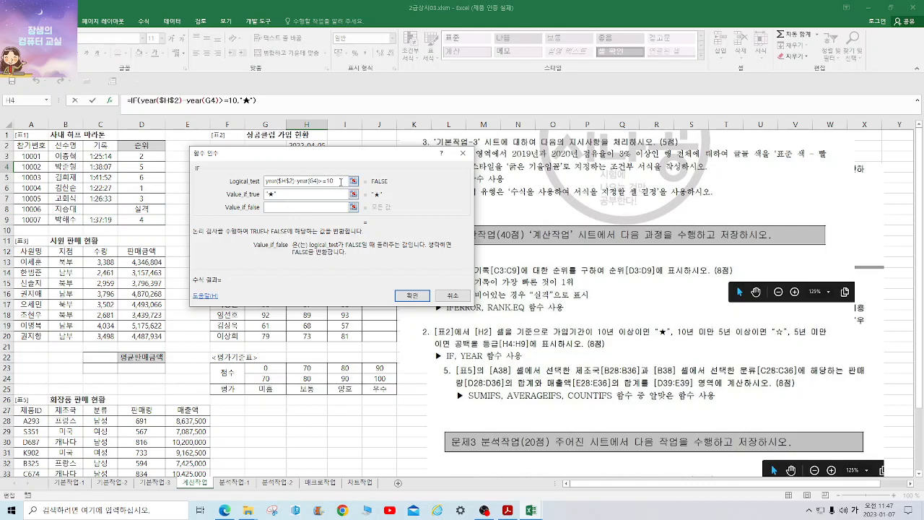
pyautogui.click(337, 180)
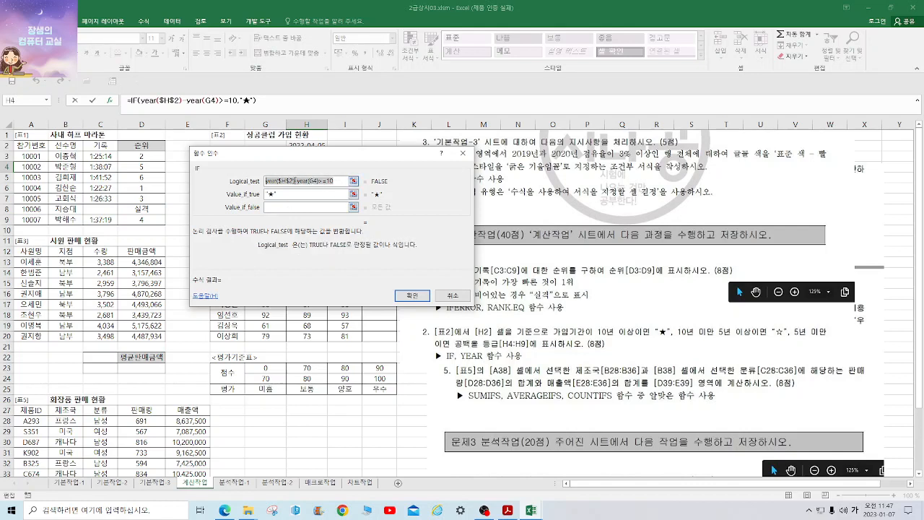
pyautogui.rightClick(295, 180)
pyautogui.click(314, 199)
pyautogui.click(282, 206)
pyautogui.click(16, 101)
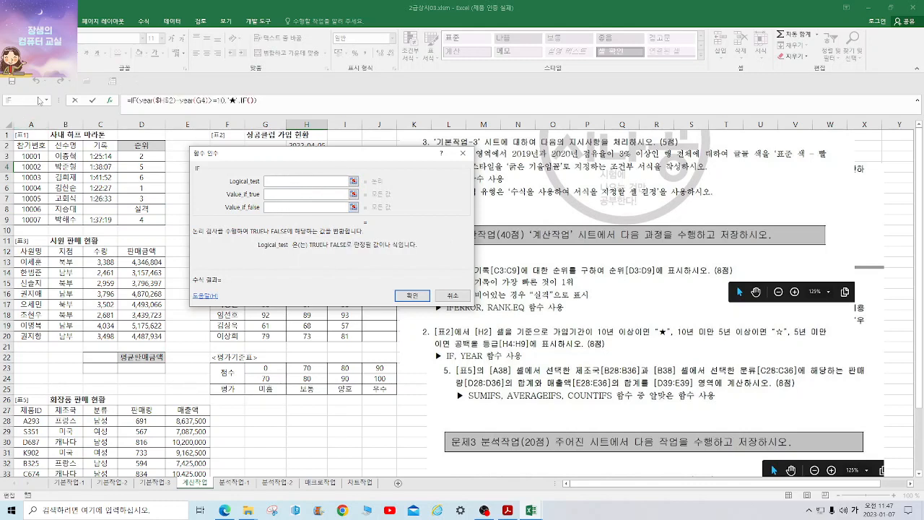
pyautogui.rightClick(284, 179)
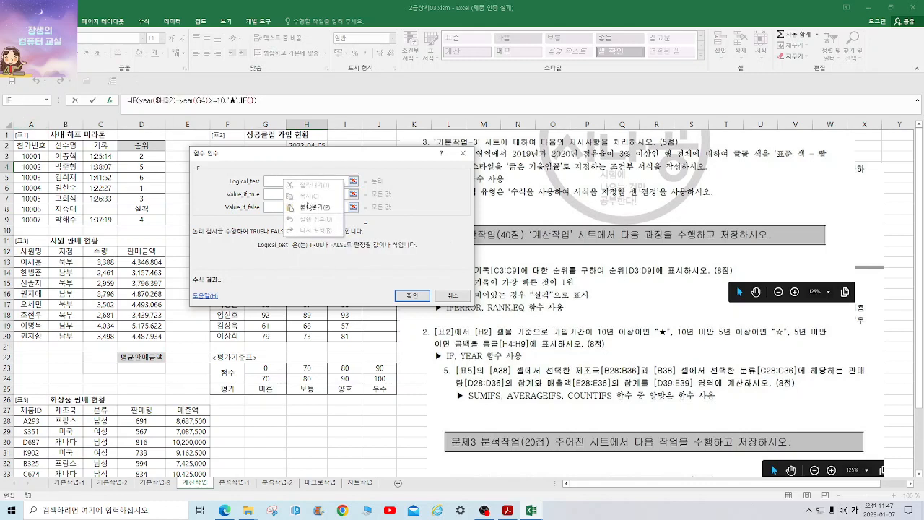
pyautogui.click(310, 208)
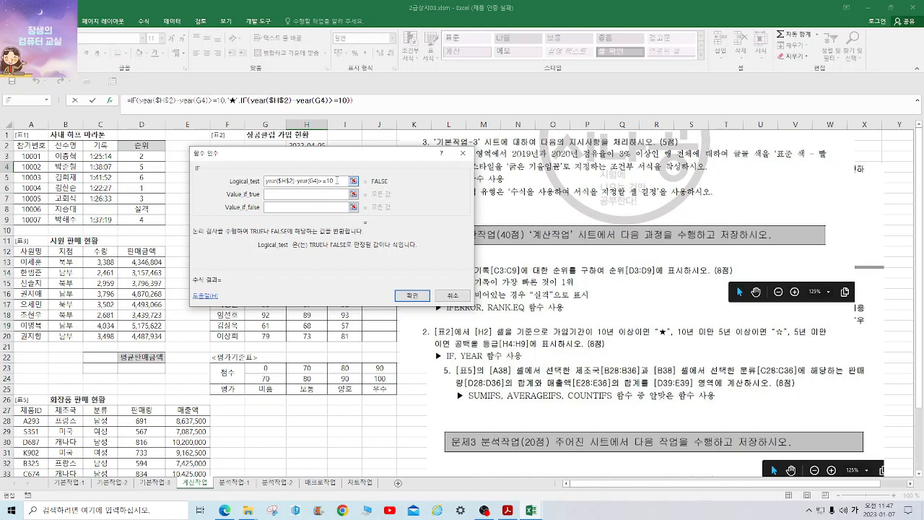
# Change the nested IF's threshold to >=5 and set its Value_if_true to ☆.
pyautogui.press('BackSpace')
pyautogui.press('BackSpace')
pyautogui.write('5')
pyautogui.click(320, 194)
pyautogui.write('ㅁ')
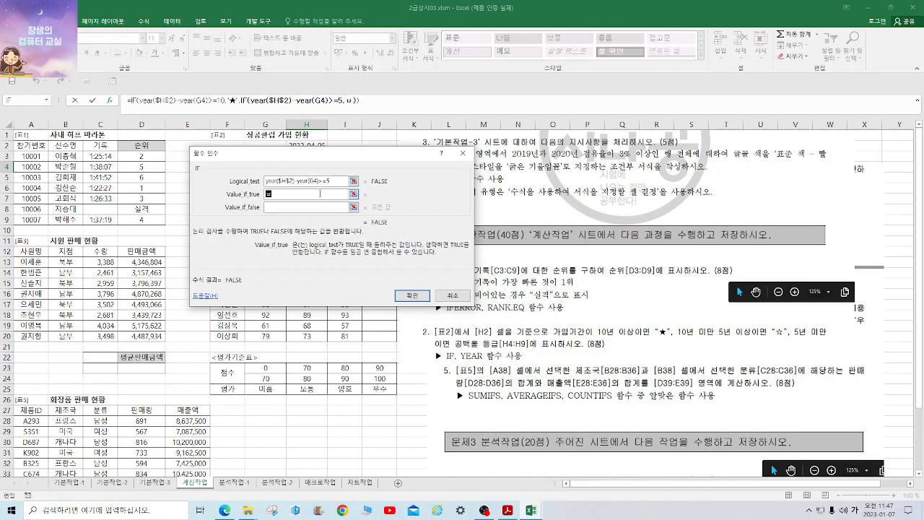
pyautogui.press('Hangul_Hanja')
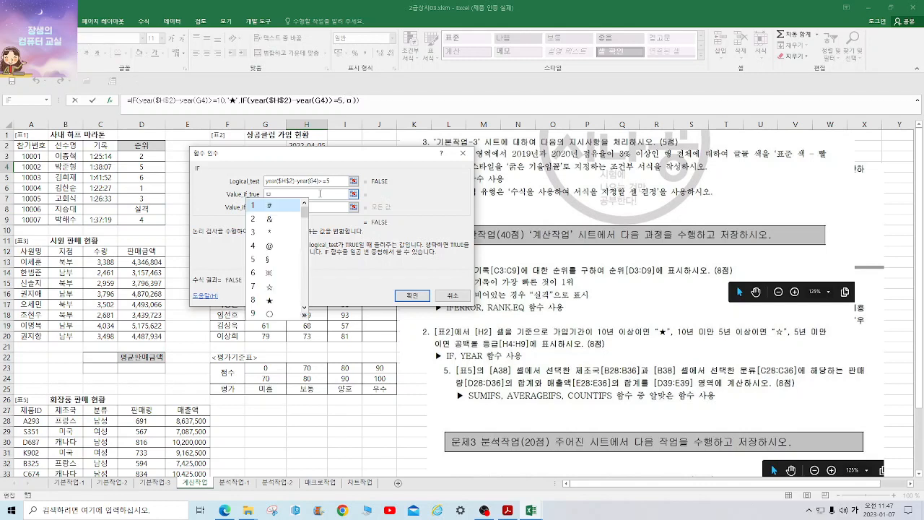
pyautogui.click(271, 288)
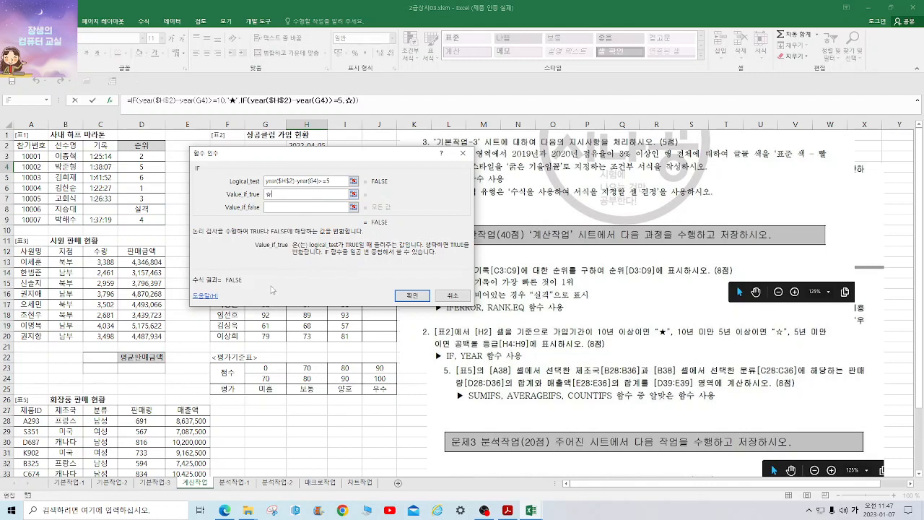
# Set the nested IF's Value_if_false to an empty string "", confirm the formula and fill it down through H9.
pyautogui.click(276, 207)
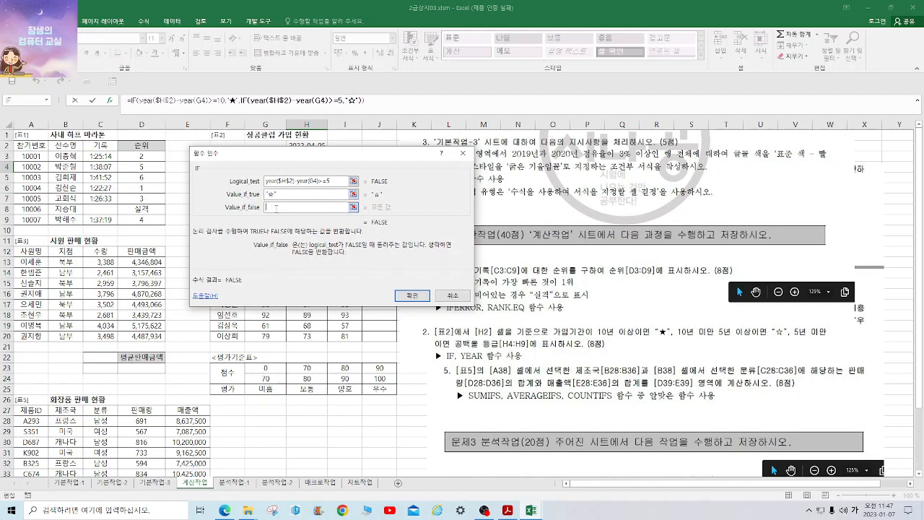
pyautogui.write('""')
pyautogui.click(412, 295)
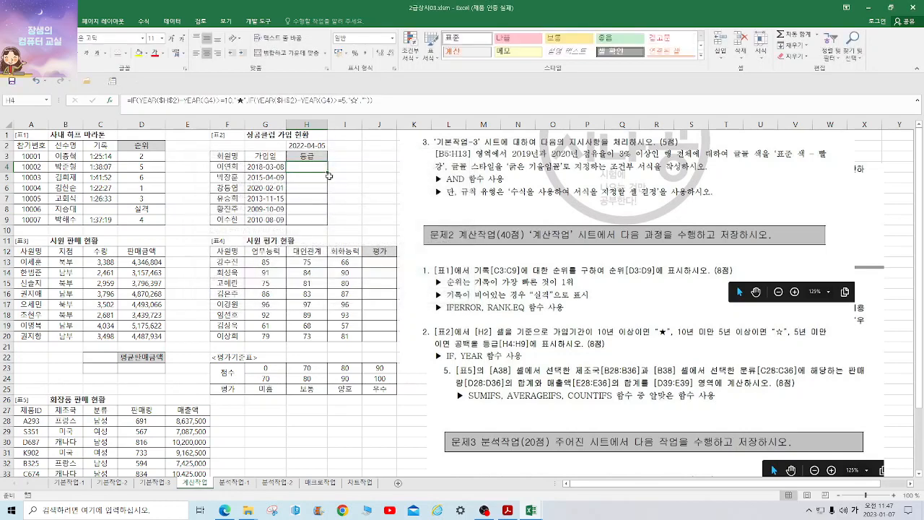
pyautogui.moveTo(327, 171); pyautogui.dragTo(328, 226)
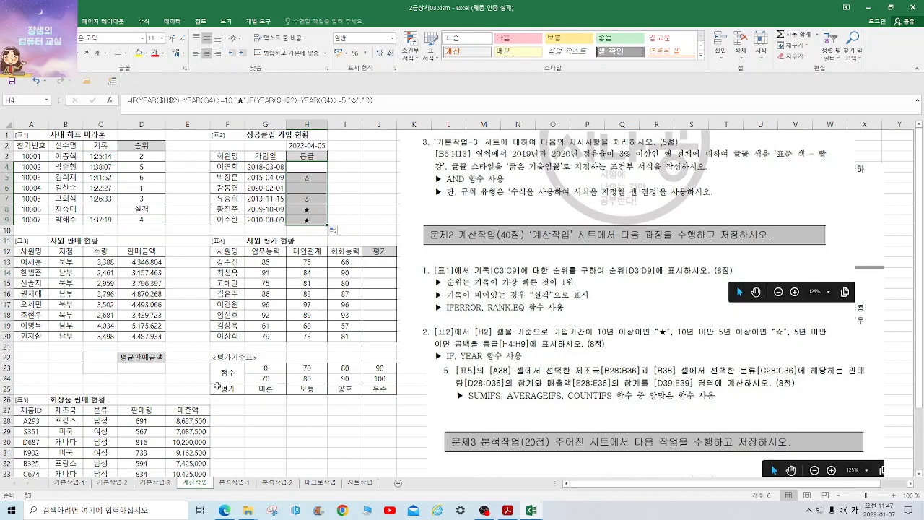
# Delete the picture with the instructions for tasks 1 and 2 and move the remaining instructions picture closer to the tables.
pyautogui.click(612, 316)
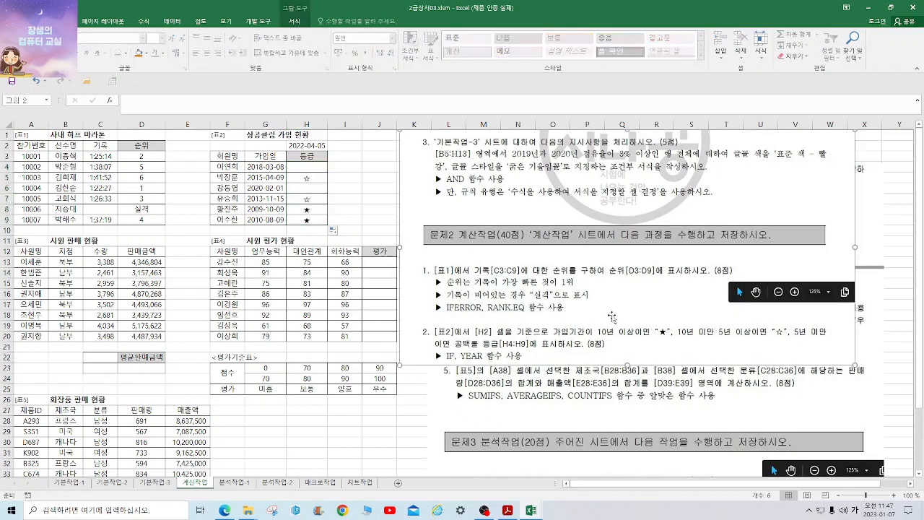
pyautogui.press('Delete')
pyautogui.click(678, 214)
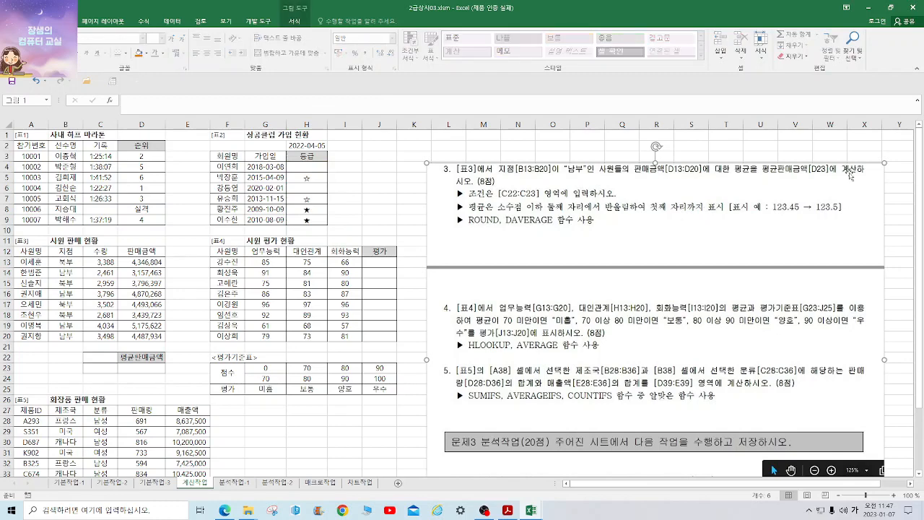
pyautogui.moveTo(567, 216); pyautogui.dragTo(544, 197)
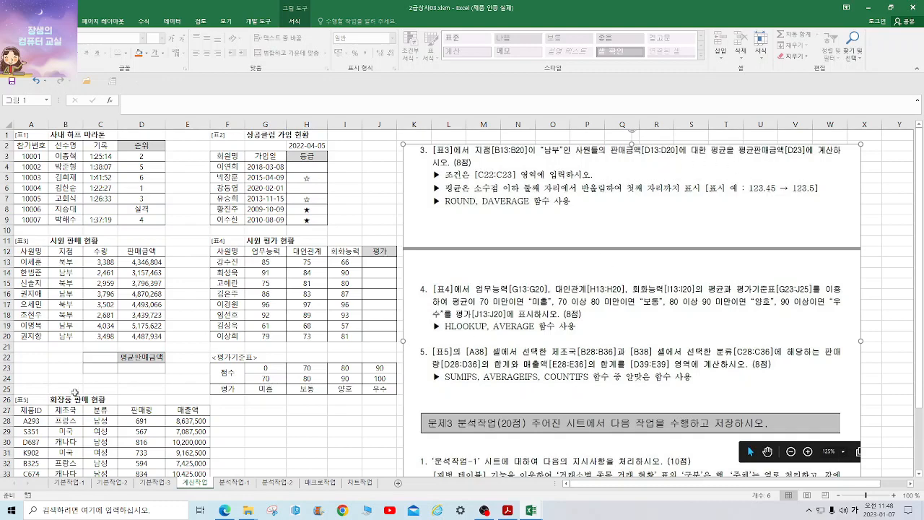
# Copy the 지점 header from B12 of 표3 into C22 as the criteria heading.
pyautogui.click(64, 252)
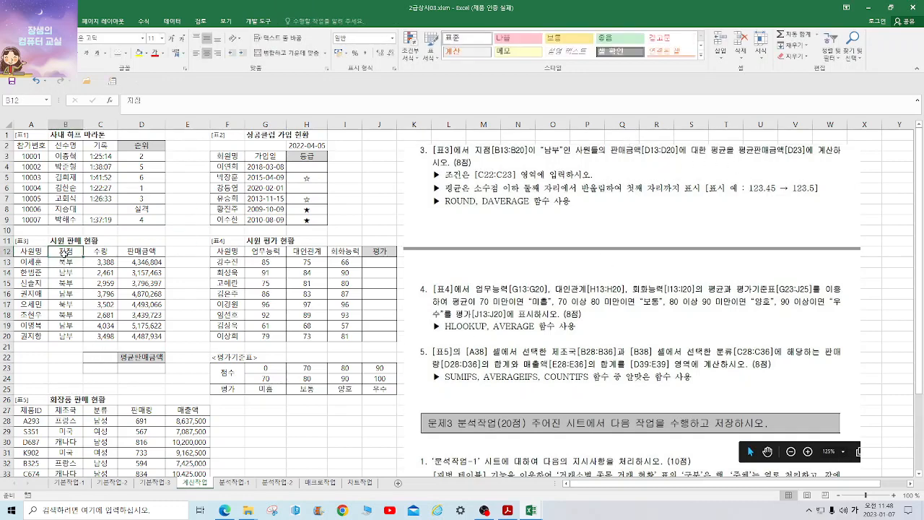
pyautogui.rightClick(64, 253)
pyautogui.click(91, 272)
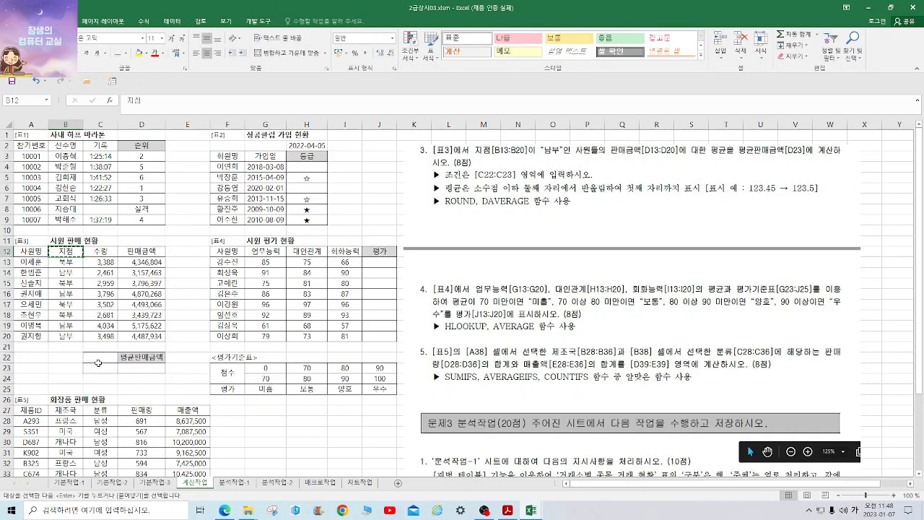
pyautogui.click(99, 358)
pyautogui.rightClick(99, 359)
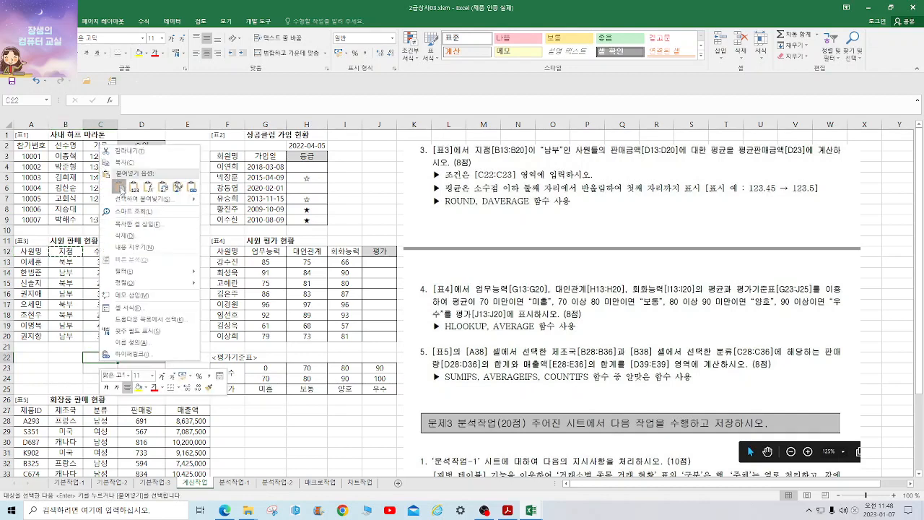
pyautogui.click(121, 187)
# Enter 남부 in C23 as the criterion under the 지점 heading.
pyautogui.click(105, 365)
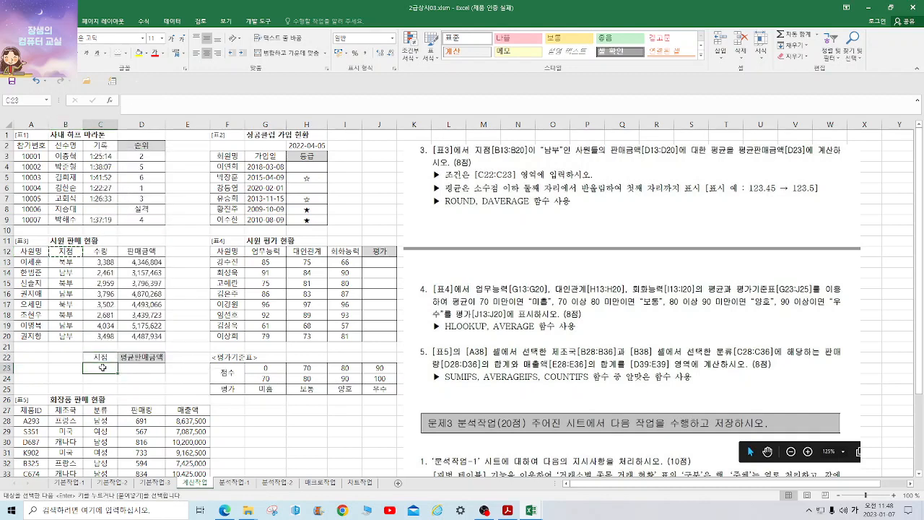
pyautogui.write('ㄴ')
pyautogui.write('남부')
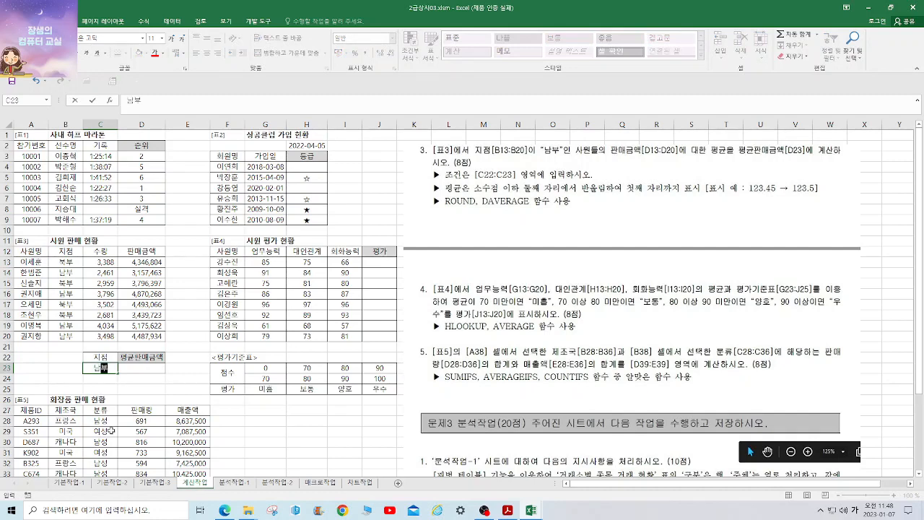
pyautogui.click(141, 390)
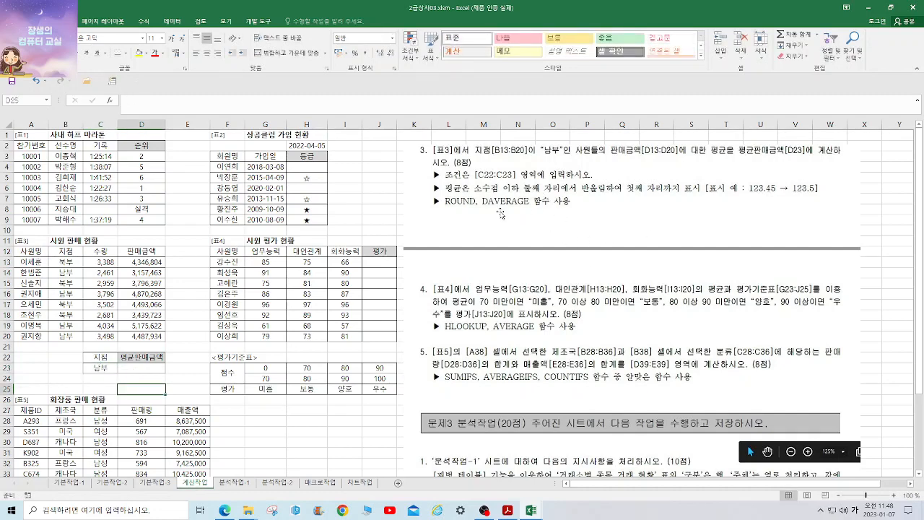
# Calculate the average sales amount in D23 with DAVERAGE, using database A12:D20, field D12 and criteria C22:C23.
pyautogui.click(138, 368)
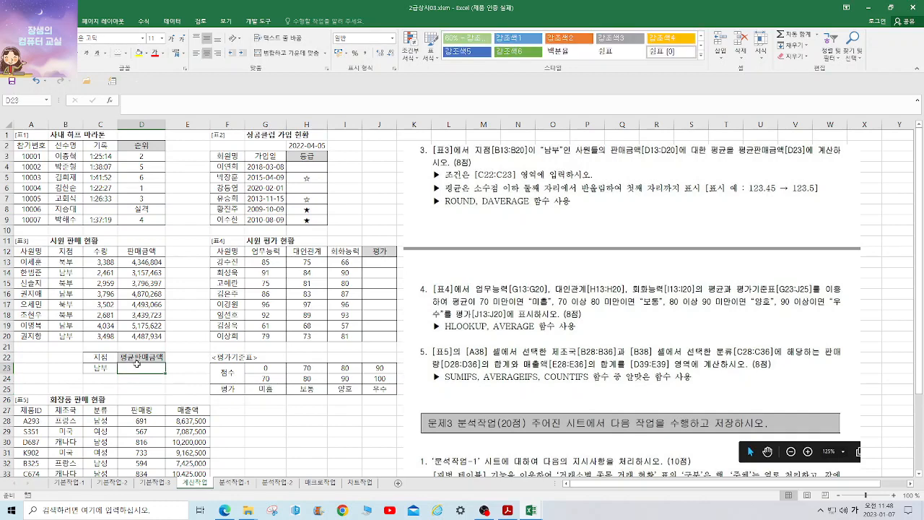
pyautogui.write('=ㅇ')
pyautogui.write('d')
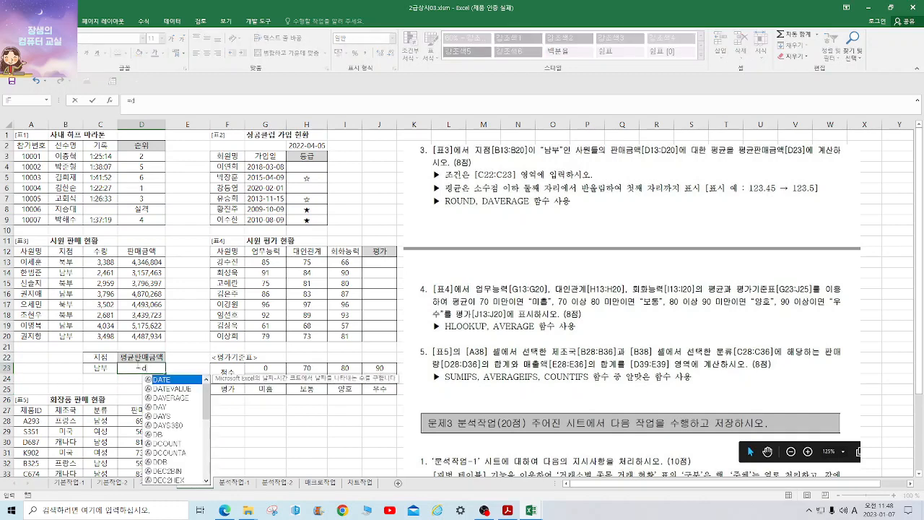
pyautogui.write('a')
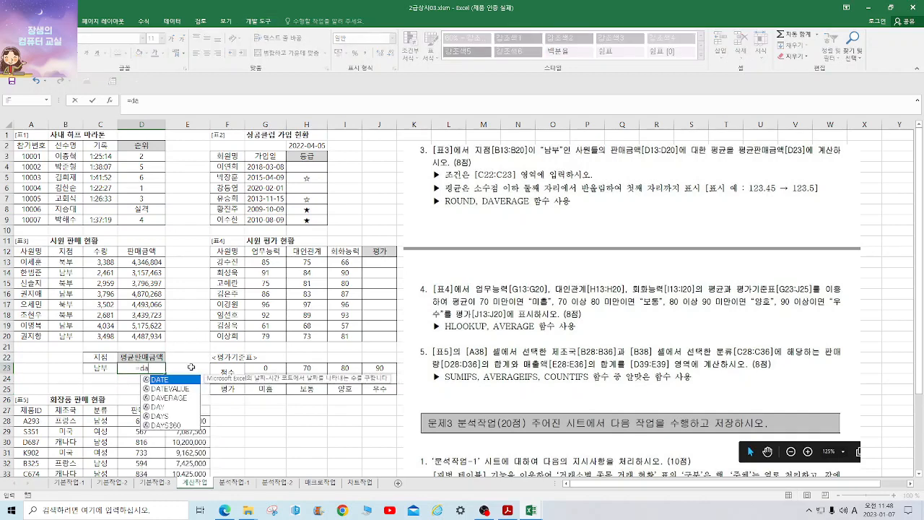
pyautogui.doubleClick(178, 398)
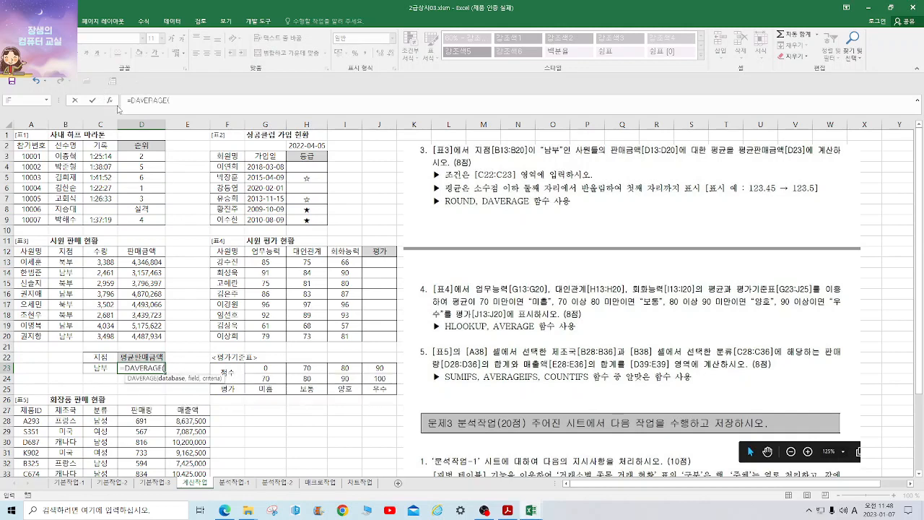
pyautogui.click(110, 100)
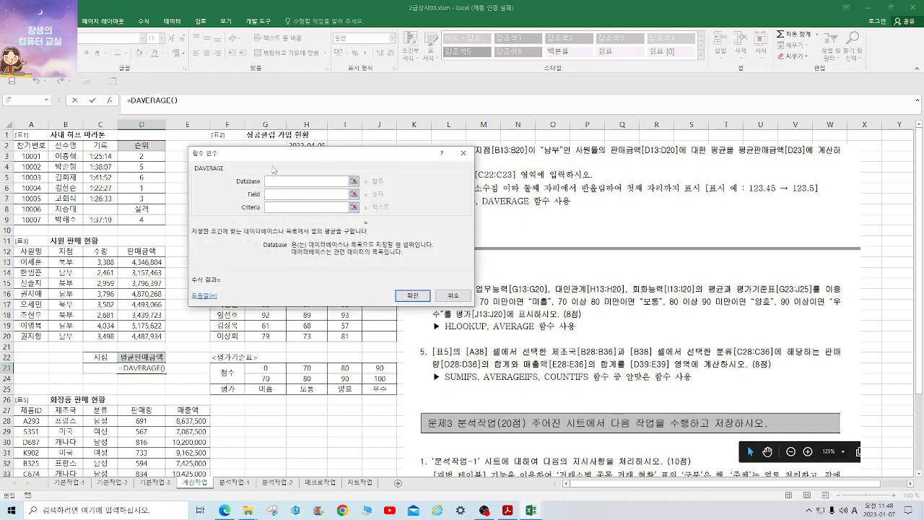
pyautogui.moveTo(31, 253); pyautogui.dragTo(146, 335)
pyautogui.press('Tab')
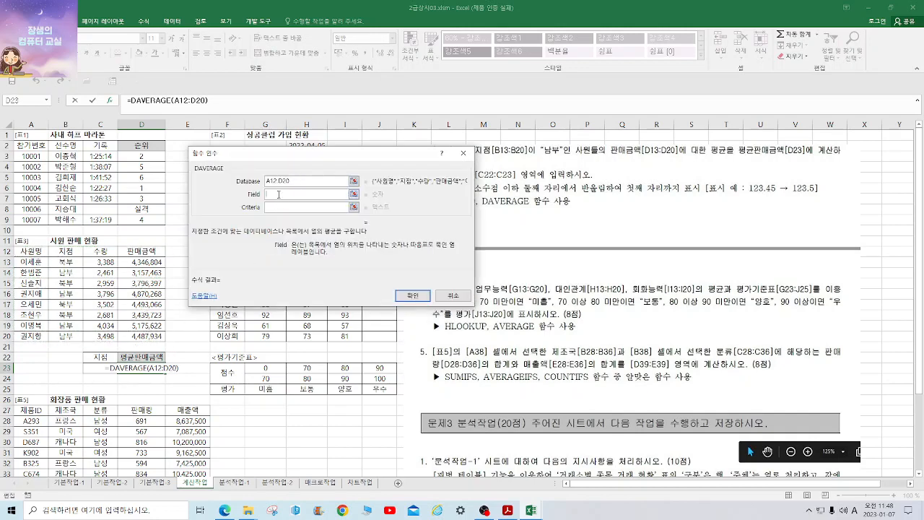
pyautogui.click(130, 249)
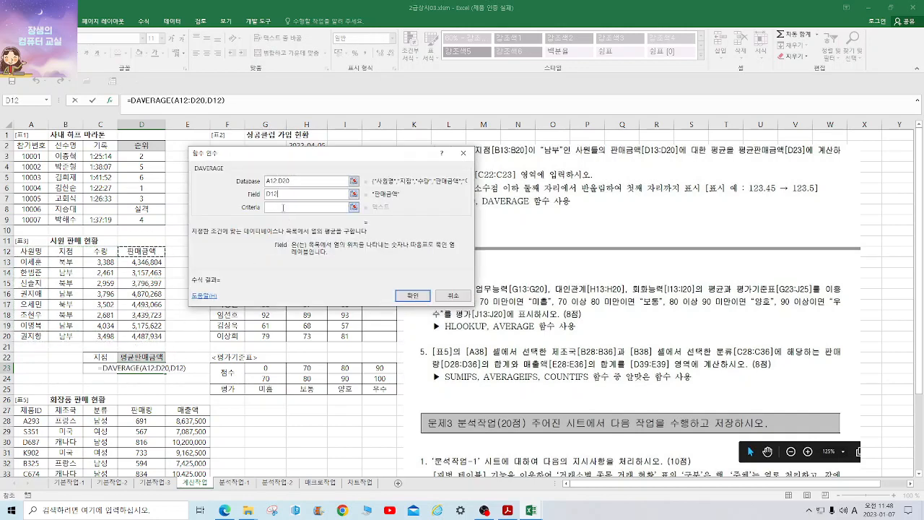
pyautogui.press('Tab')
pyautogui.moveTo(105, 357); pyautogui.dragTo(109, 370)
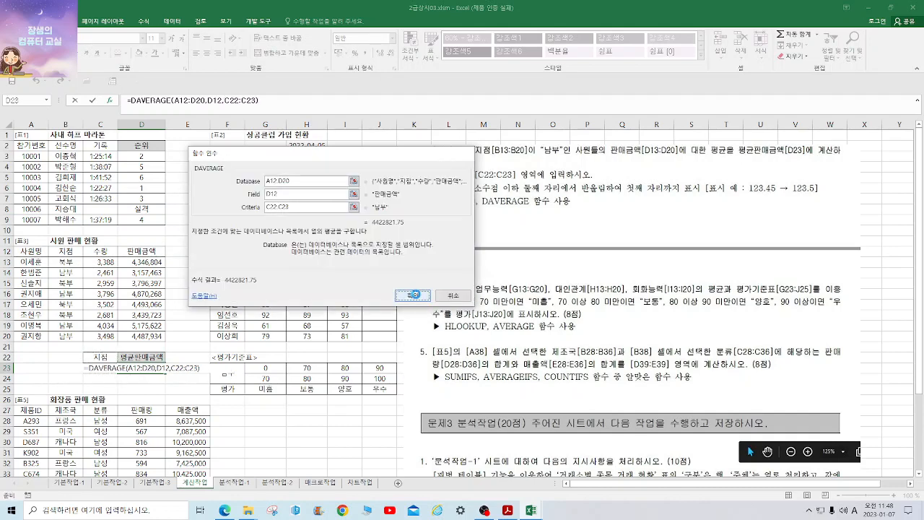
pyautogui.click(416, 297)
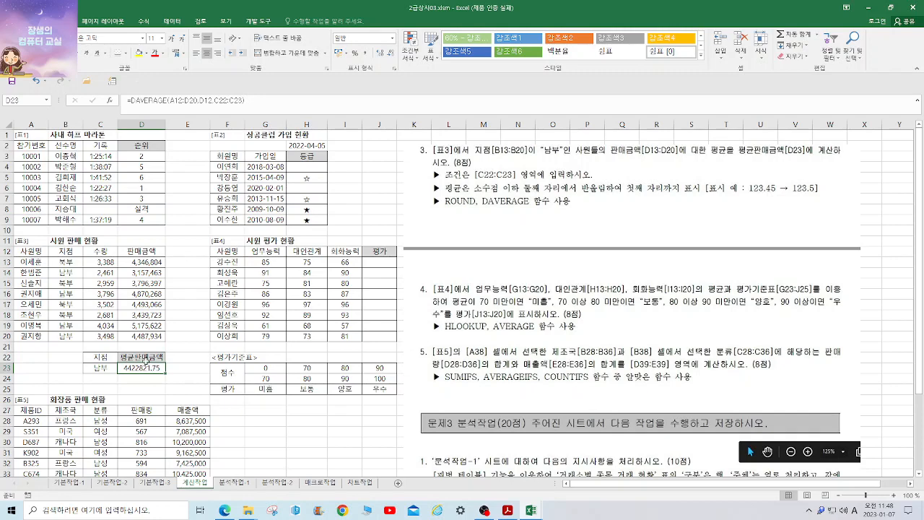
# Wrap the DAVERAGE formula in D23 in ROUND with 1 decimal digit.
pyautogui.click(130, 100)
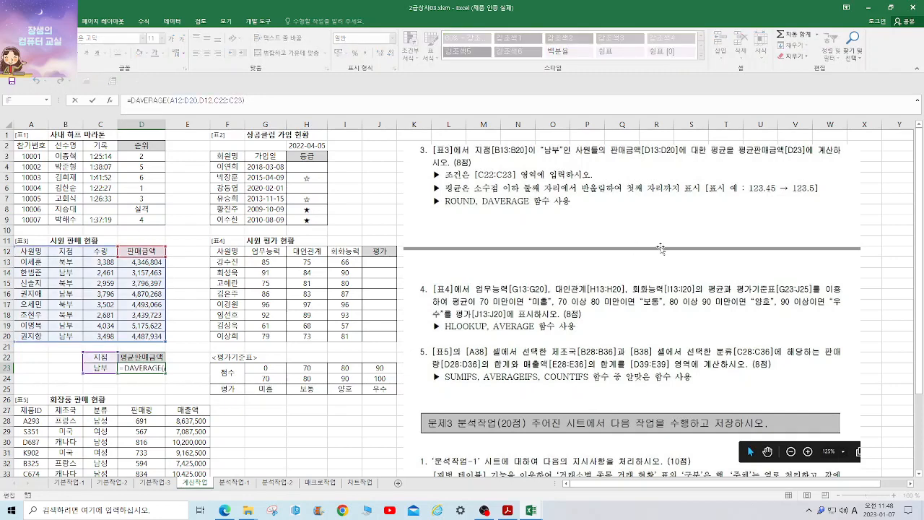
pyautogui.write('round')
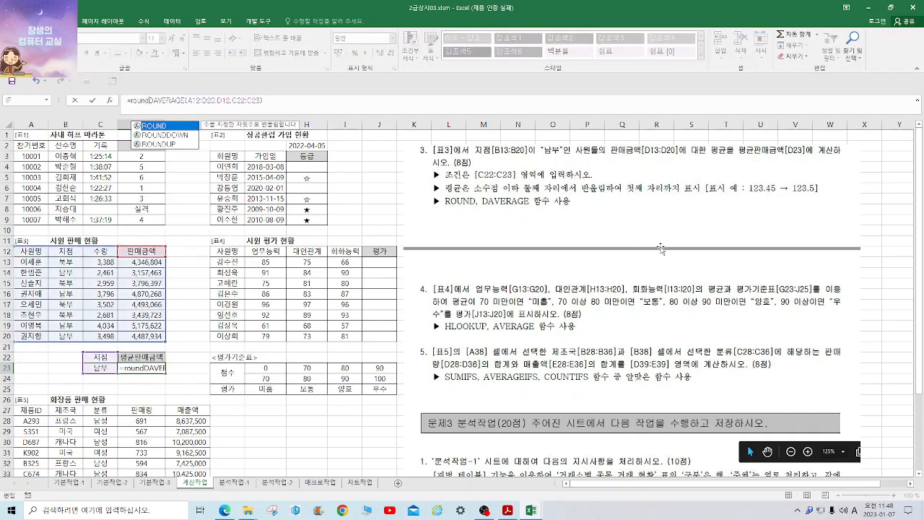
pyautogui.write('(')
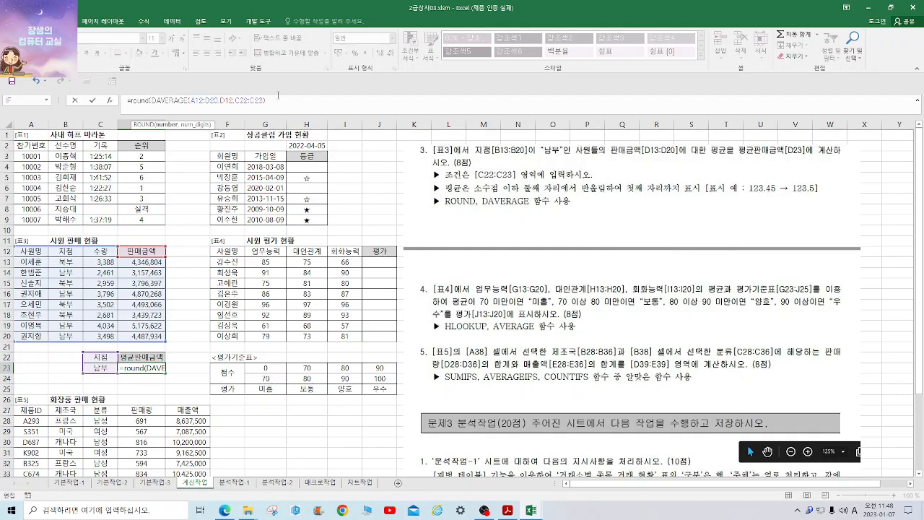
pyautogui.click(275, 101)
pyautogui.write(',1)')
pyautogui.press('Return')
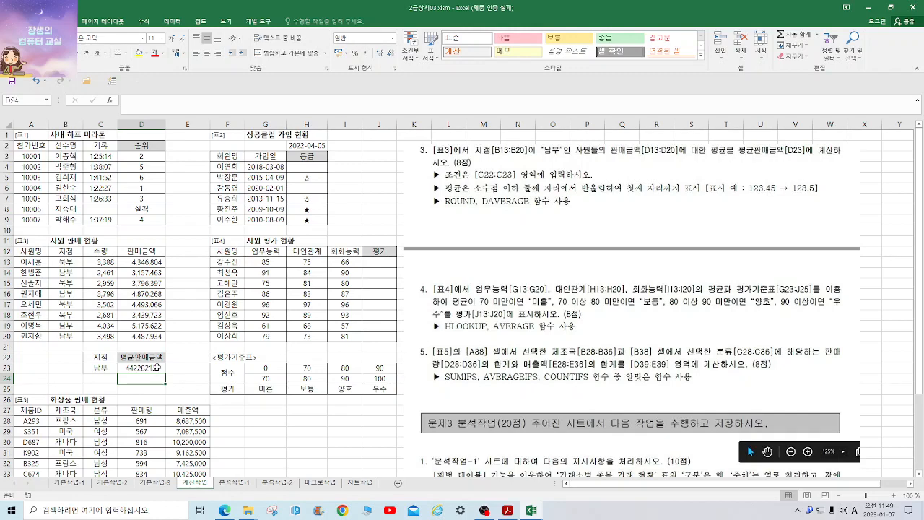
# Try the comma style on the average in D23 and undo it.
pyautogui.click(156, 368)
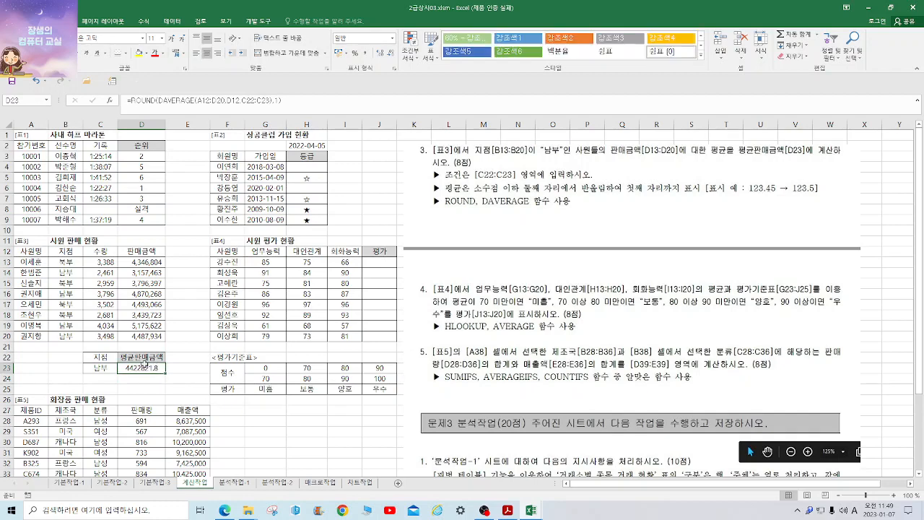
pyautogui.click(365, 53)
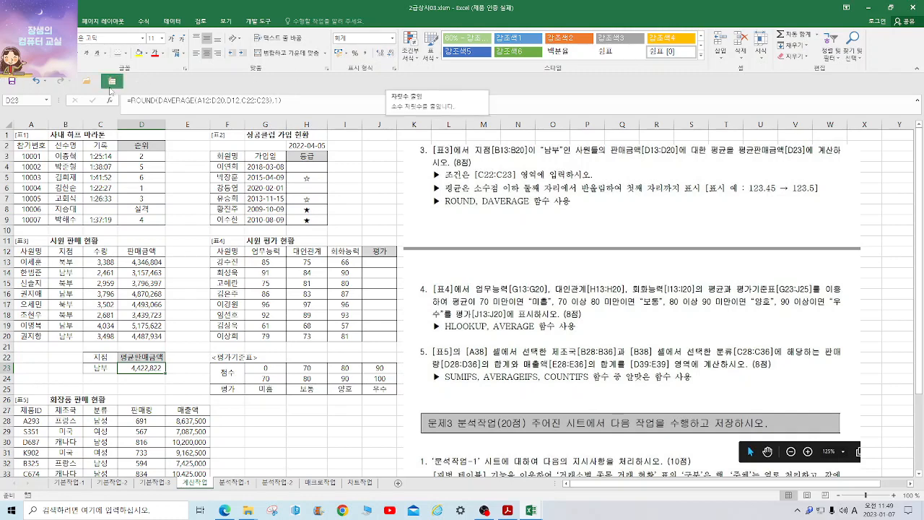
pyautogui.click(34, 84)
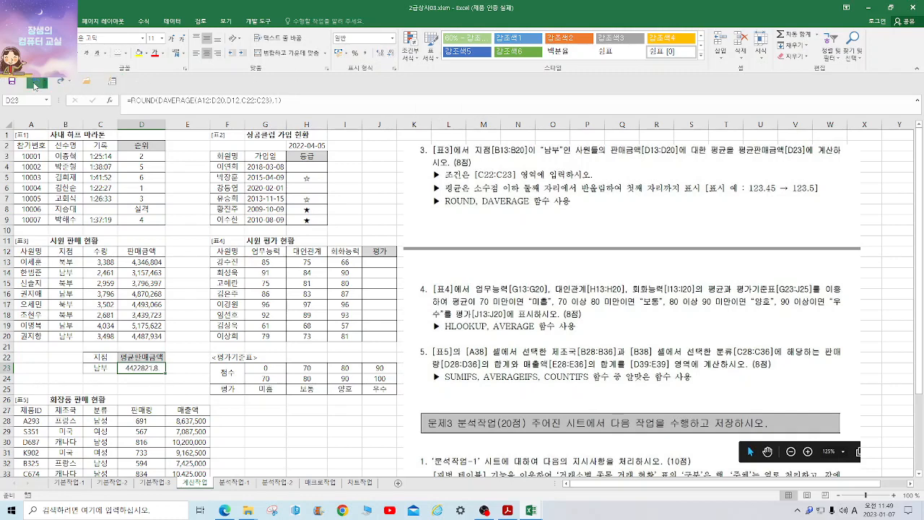
pyautogui.click(296, 452)
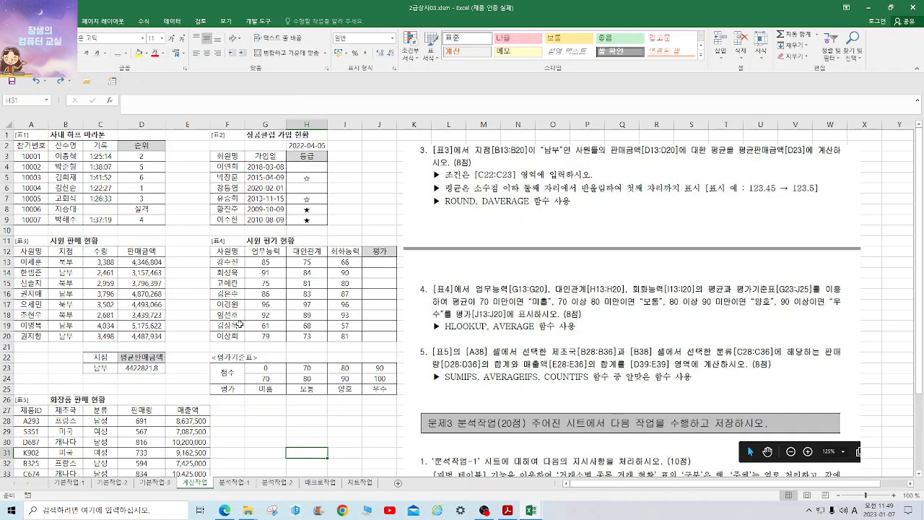
# Crop the task 3 instructions off the upper part of the instructions picture and move the picture up beside the tables.
pyautogui.moveTo(534, 395); pyautogui.dragTo(535, 381)
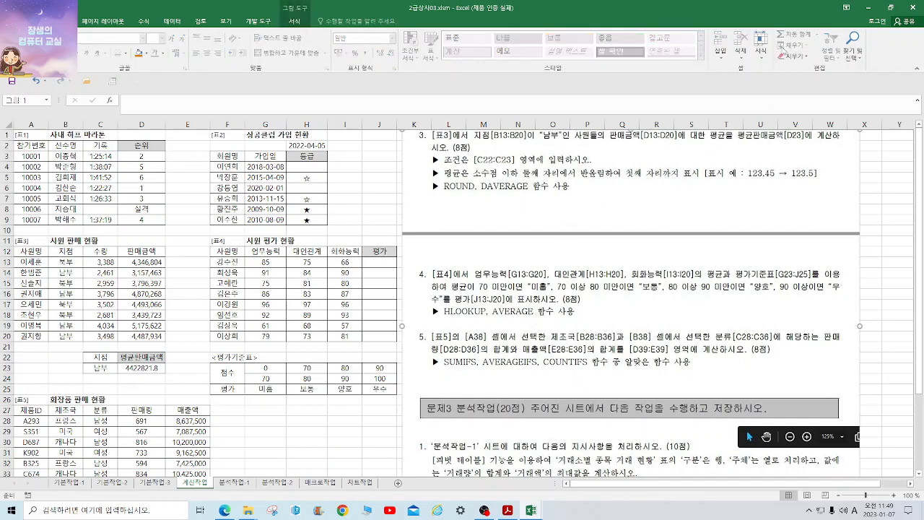
pyautogui.click(760, 45)
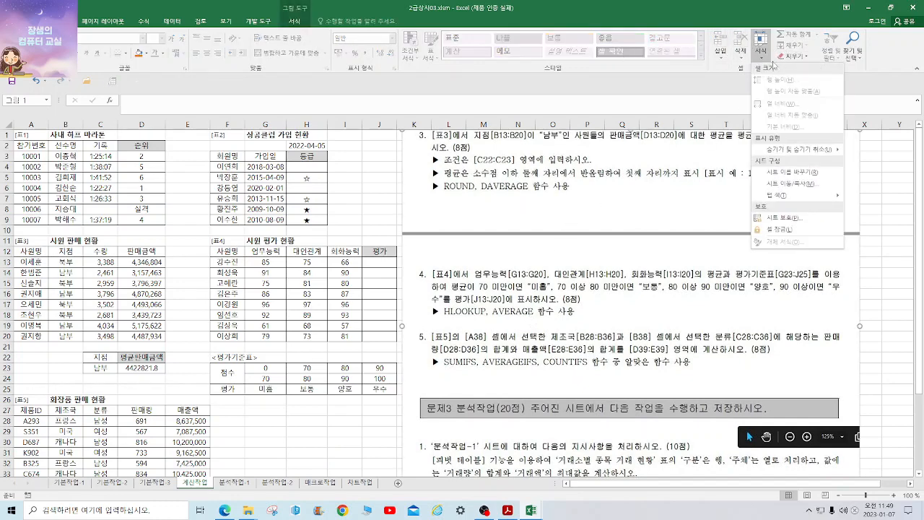
pyautogui.click(760, 45)
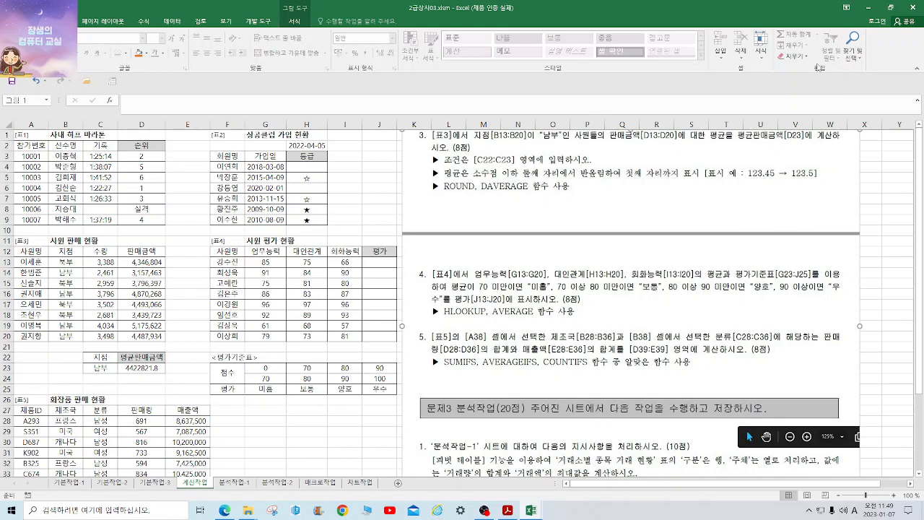
pyautogui.click(293, 22)
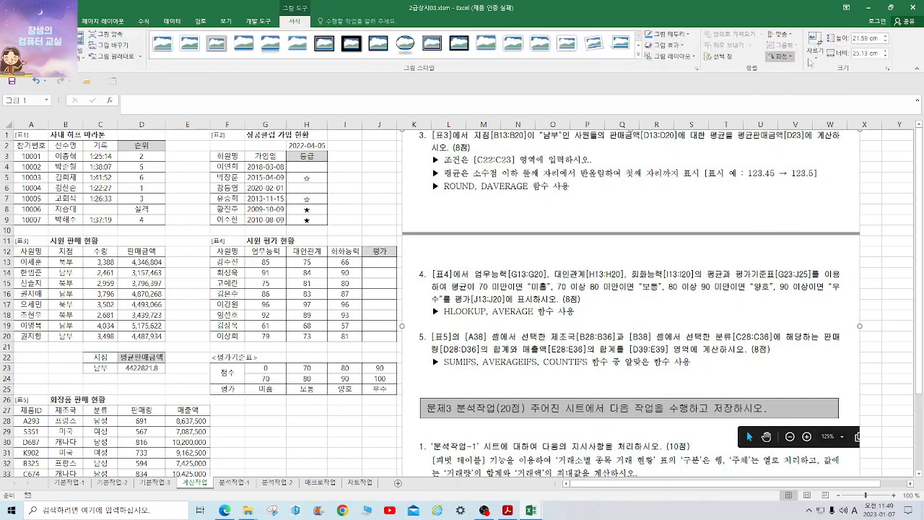
pyautogui.click(816, 40)
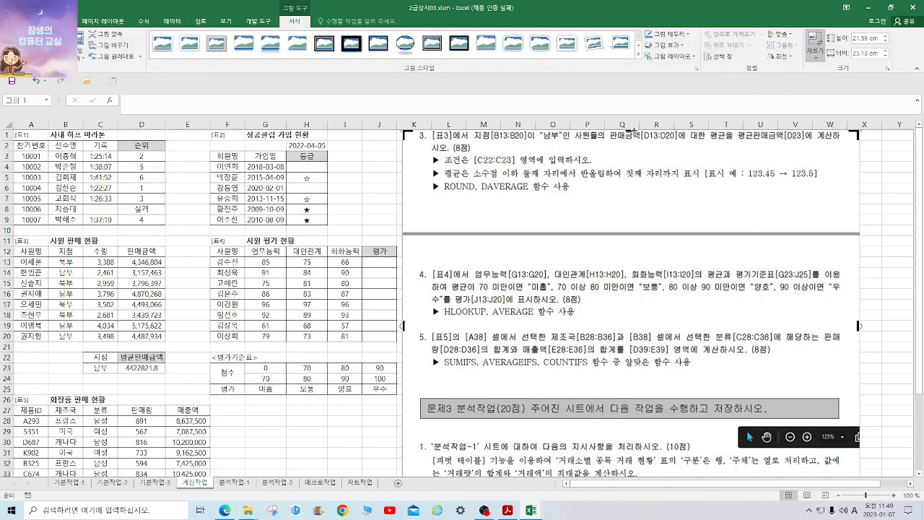
pyautogui.moveTo(631, 130); pyautogui.dragTo(630, 248)
pyautogui.click(896, 239)
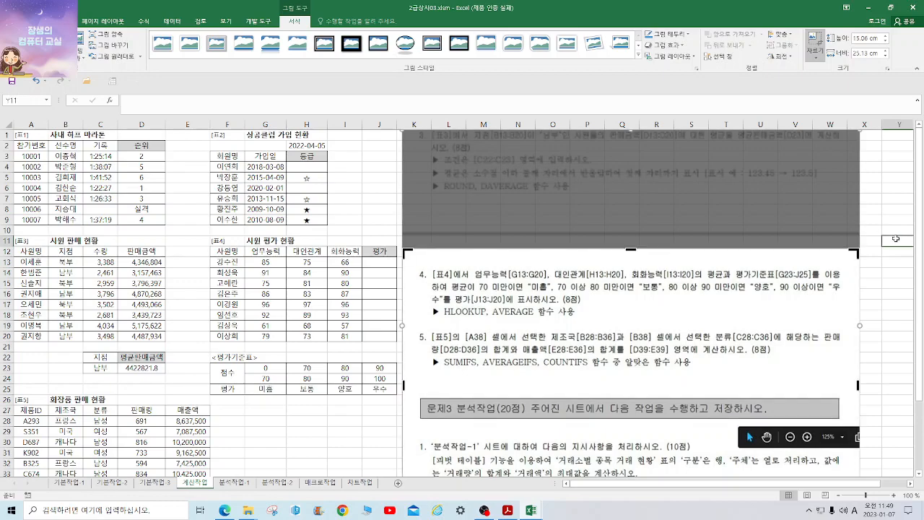
pyautogui.moveTo(553, 275)
pyautogui.mouseDown()
pyautogui.moveTo(570, 209)
pyautogui.moveTo(551, 158)
pyautogui.mouseUp()
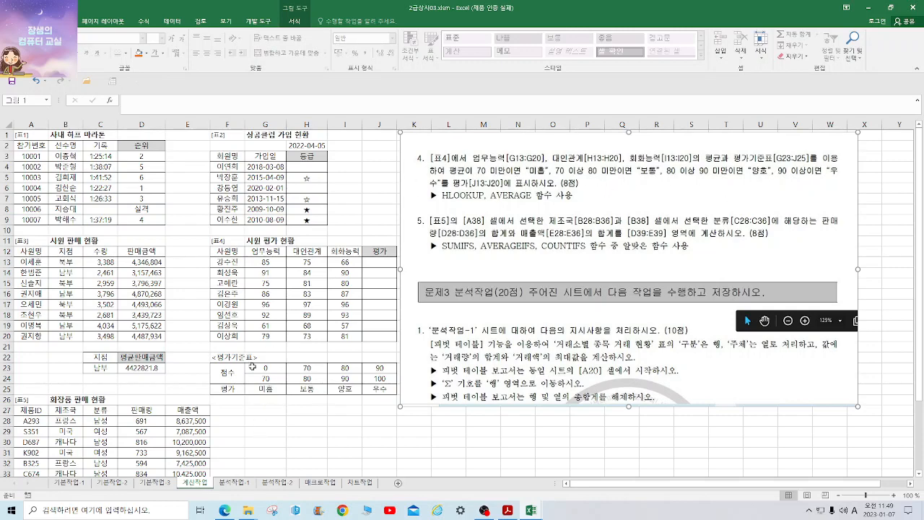
# Start an HLOOKUP formula in J13 with the average of G13:I13 as the lookup value.
pyautogui.click(376, 262)
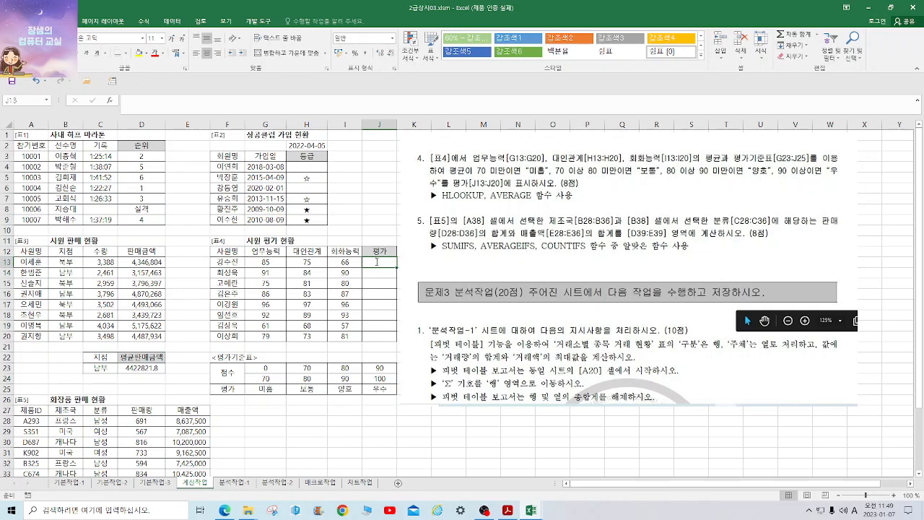
pyautogui.write('=')
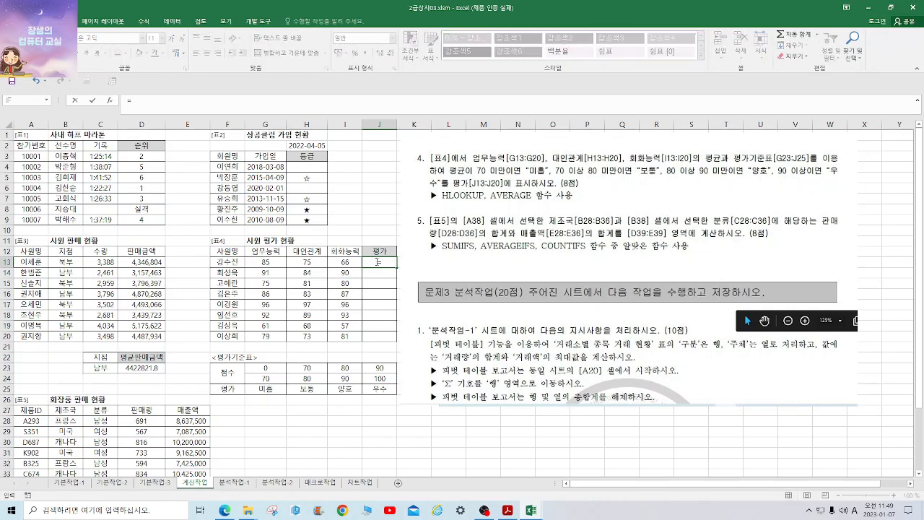
pyautogui.write('hl')
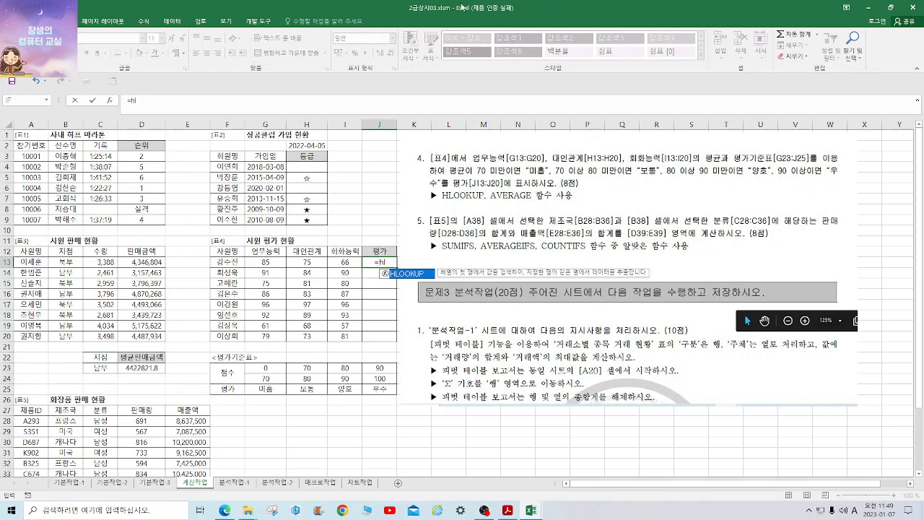
pyautogui.doubleClick(416, 276)
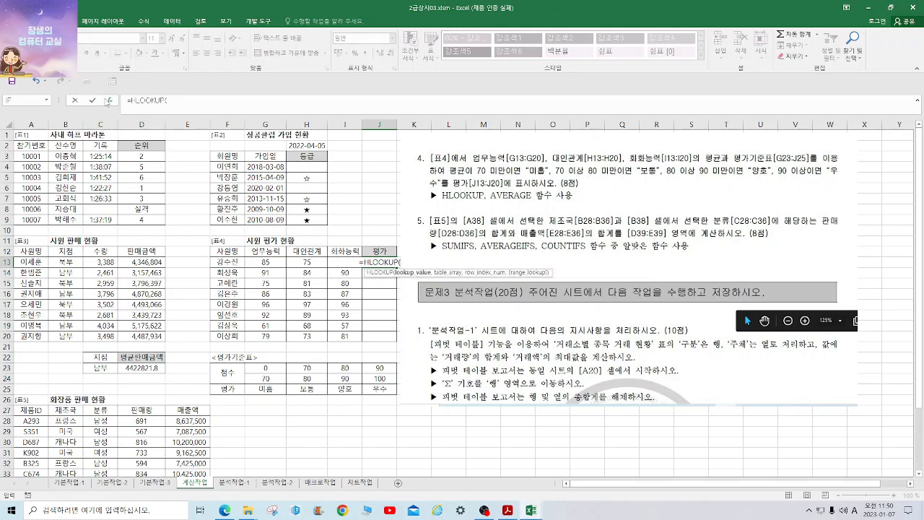
pyautogui.click(110, 102)
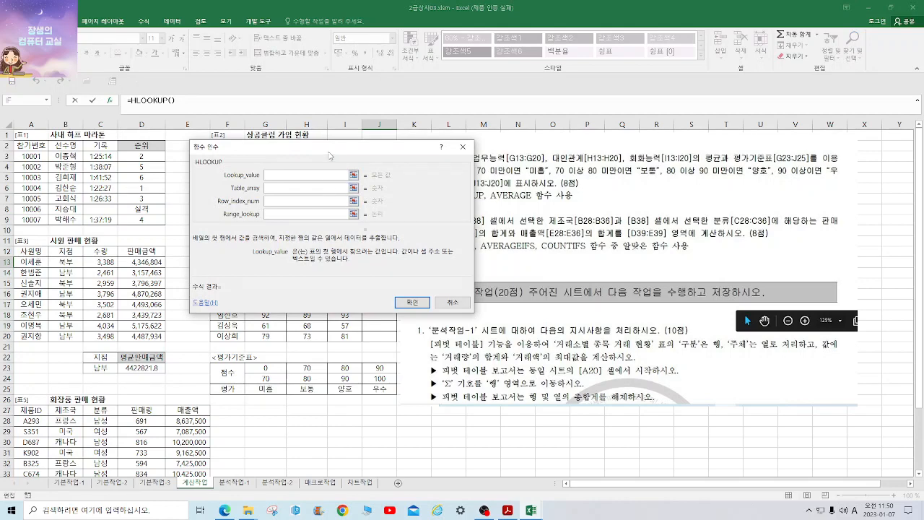
pyautogui.moveTo(323, 146); pyautogui.dragTo(561, 228)
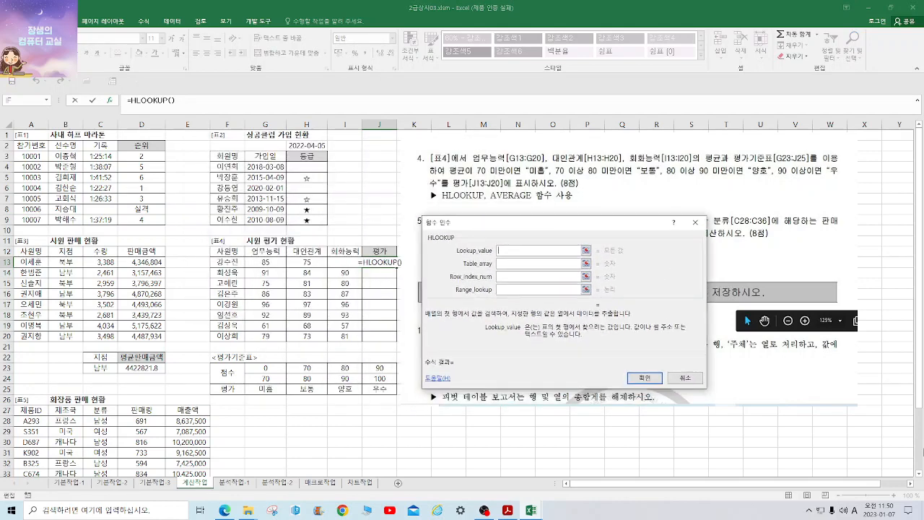
pyautogui.write('average(')
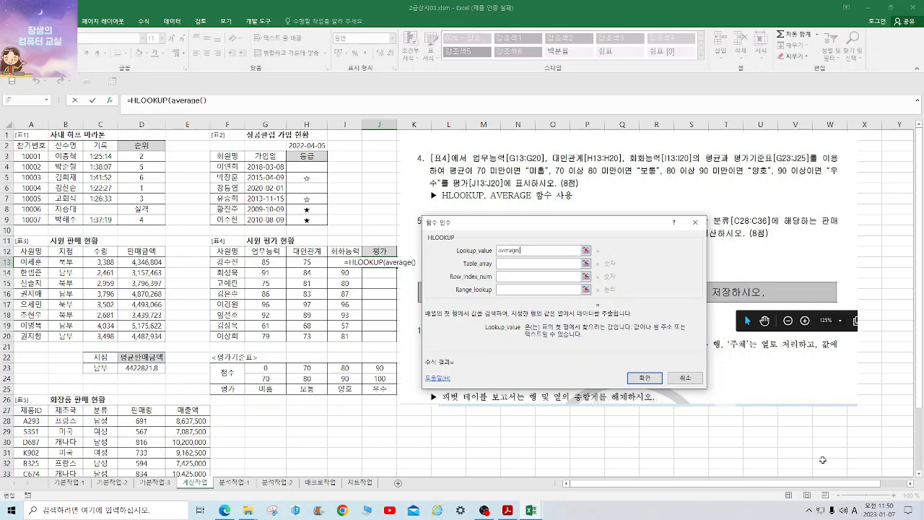
pyautogui.moveTo(264, 263); pyautogui.dragTo(358, 261)
pyautogui.write(')')
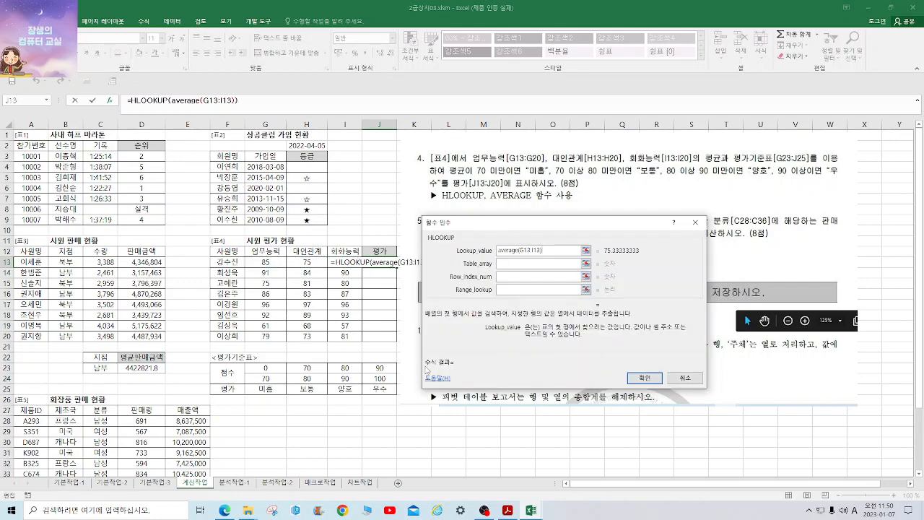
# Complete the HLOOKUP in J13 with the absolute table range $G$23:$J$25, row index 3 and range lookup 1.
pyautogui.click(524, 262)
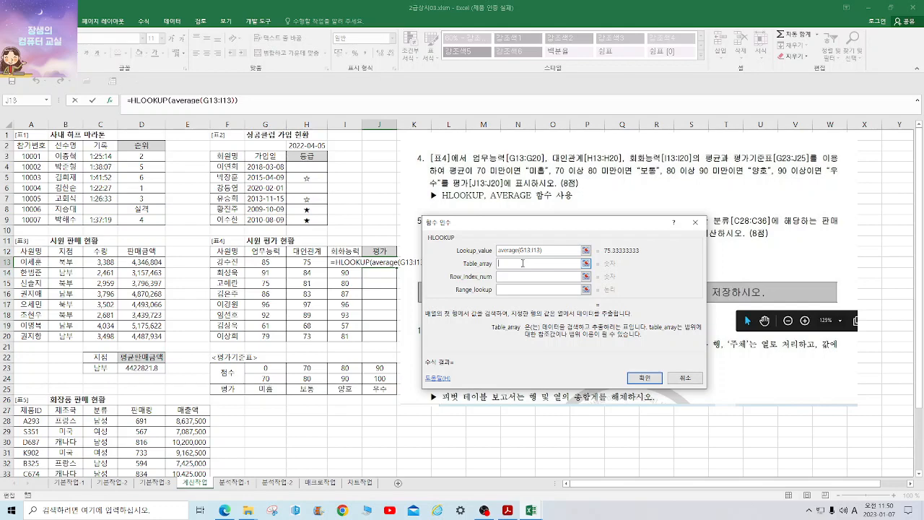
pyautogui.moveTo(597, 224); pyautogui.dragTo(638, 150)
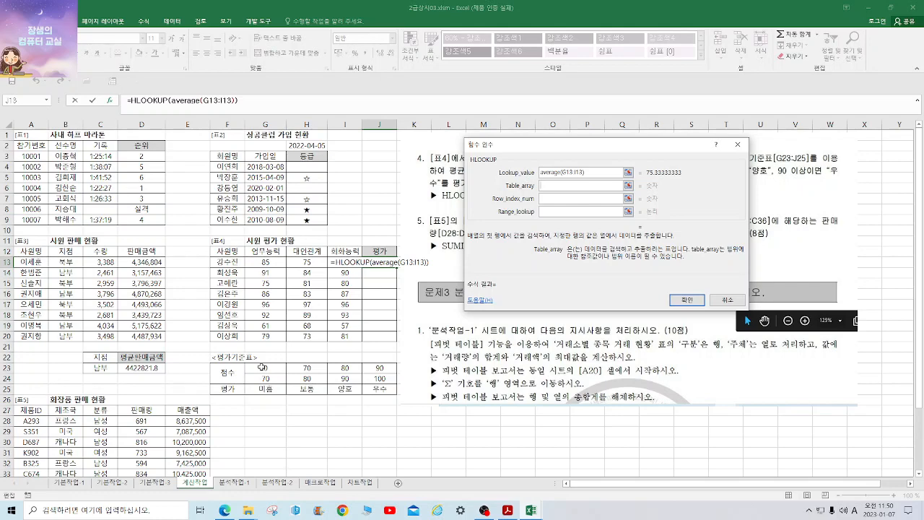
pyautogui.moveTo(259, 368); pyautogui.dragTo(392, 392)
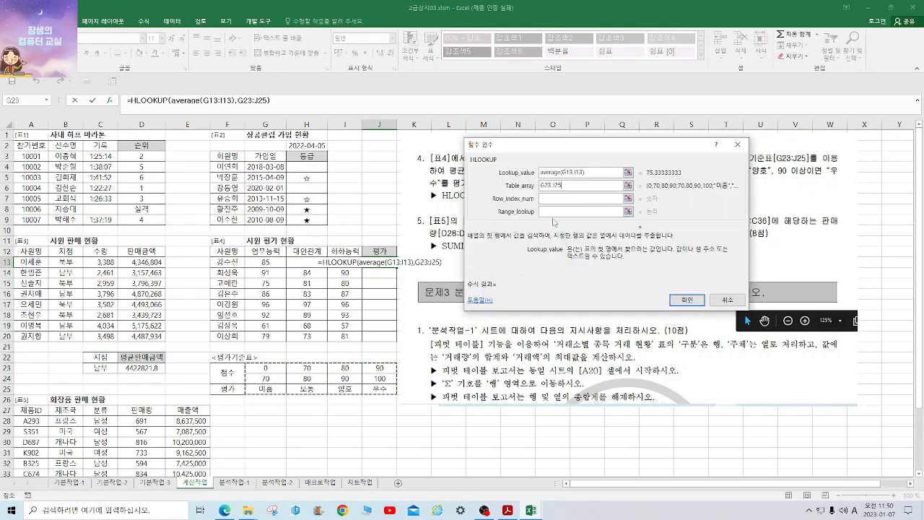
pyautogui.press('F4')
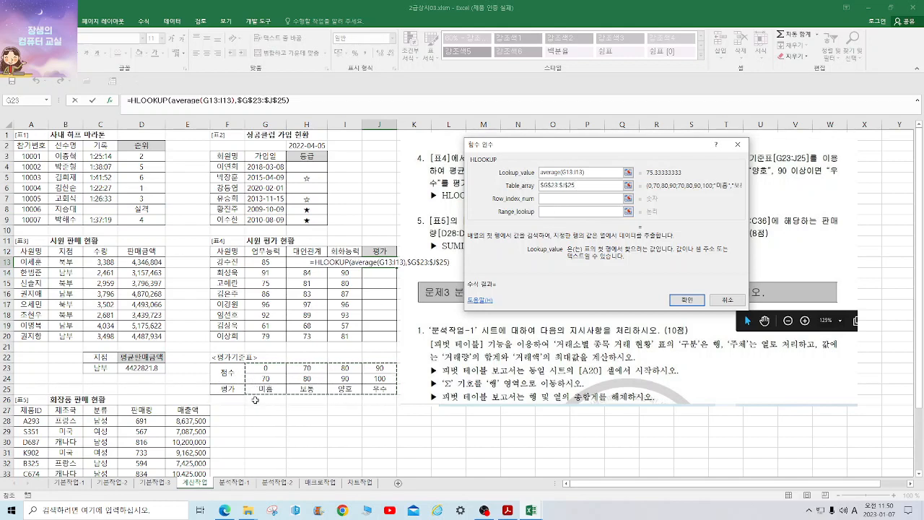
pyautogui.press('Tab')
pyautogui.write('3')
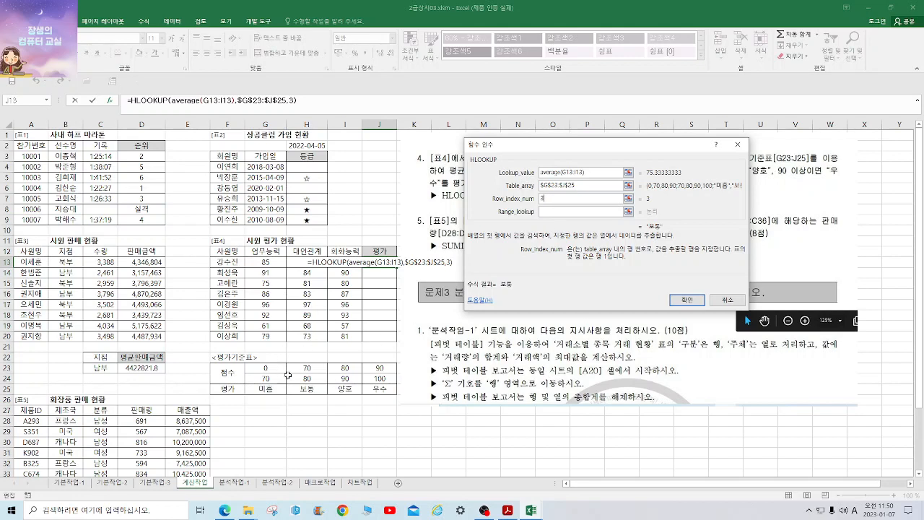
pyautogui.click(554, 214)
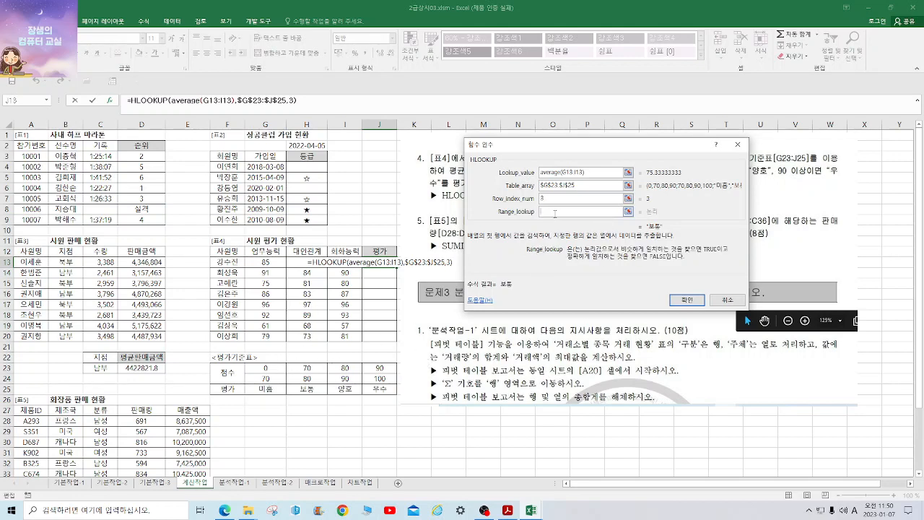
pyautogui.write('1')
pyautogui.click(696, 300)
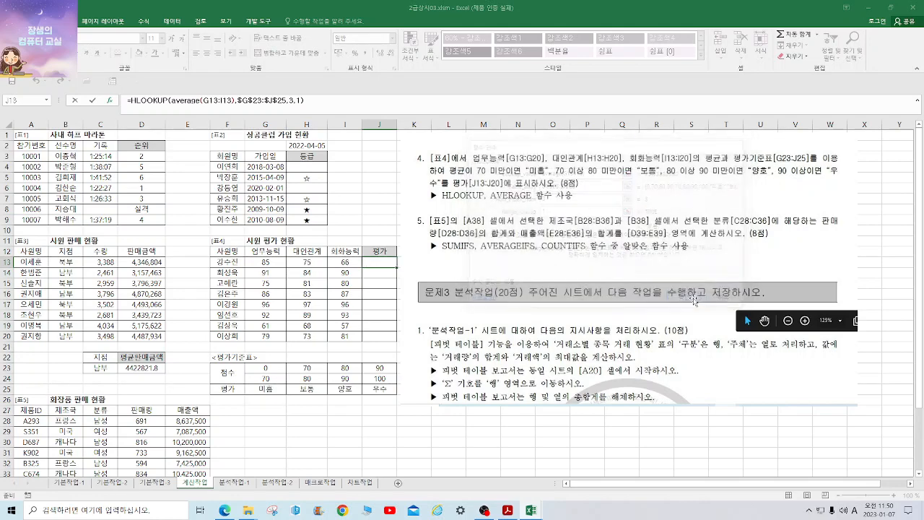
# Fill the evaluation formula from J13 down to J20.
pyautogui.click(402, 268)
pyautogui.click(395, 266)
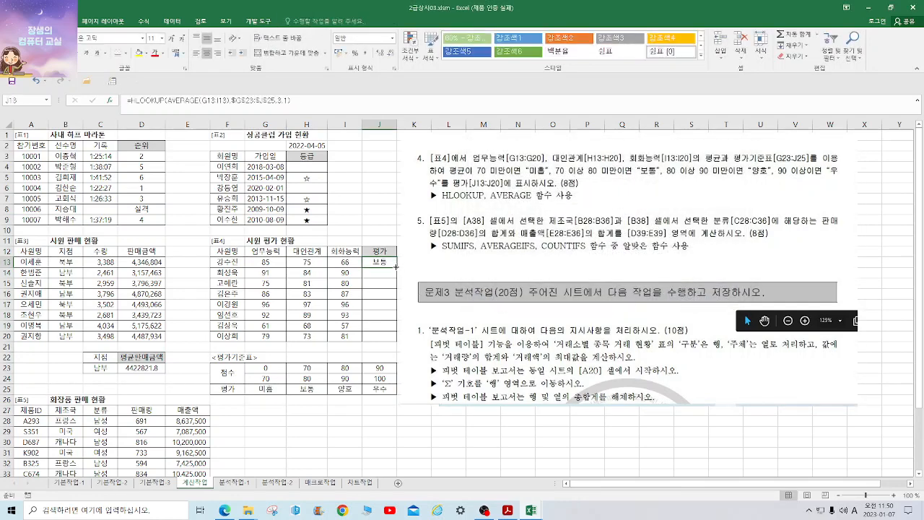
pyautogui.moveTo(395, 266); pyautogui.dragTo(394, 338)
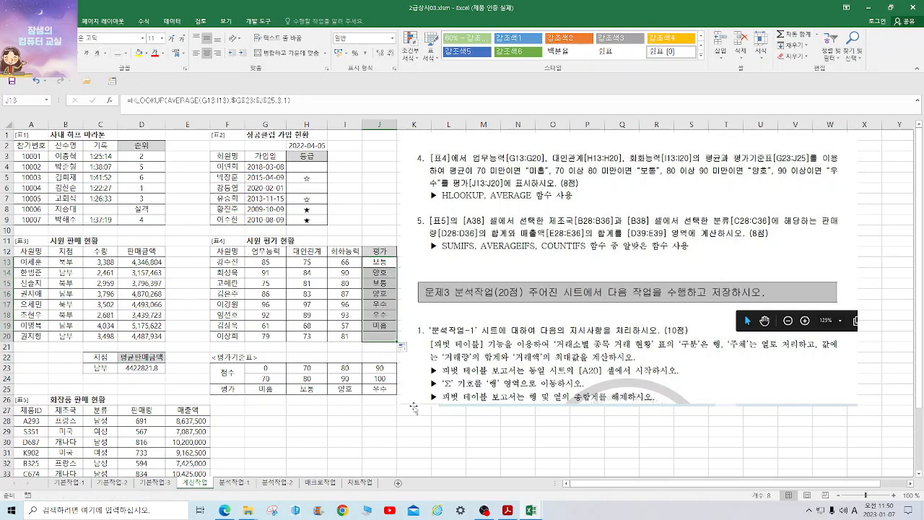
# Start a SUMIFS formula in D39 with D28:D36 as the sum range.
pyautogui.click(413, 406)
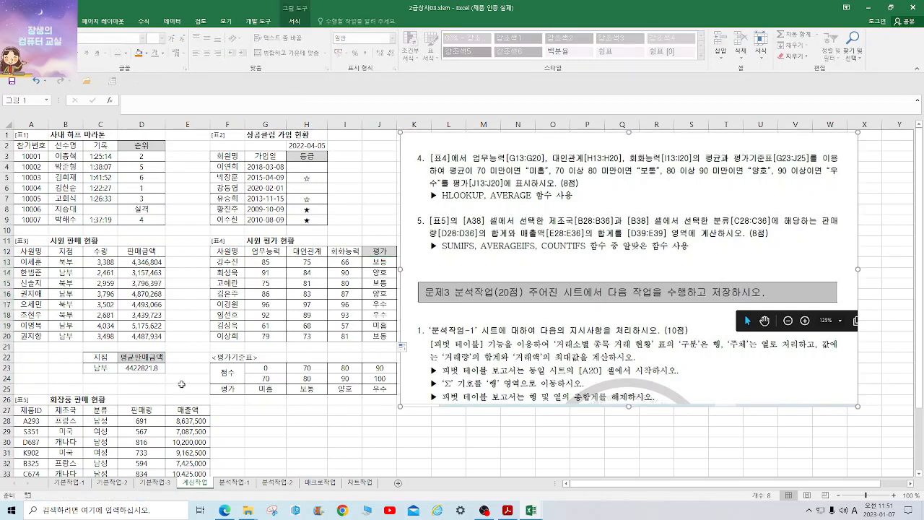
pyautogui.scroll(-3, 193, 337)
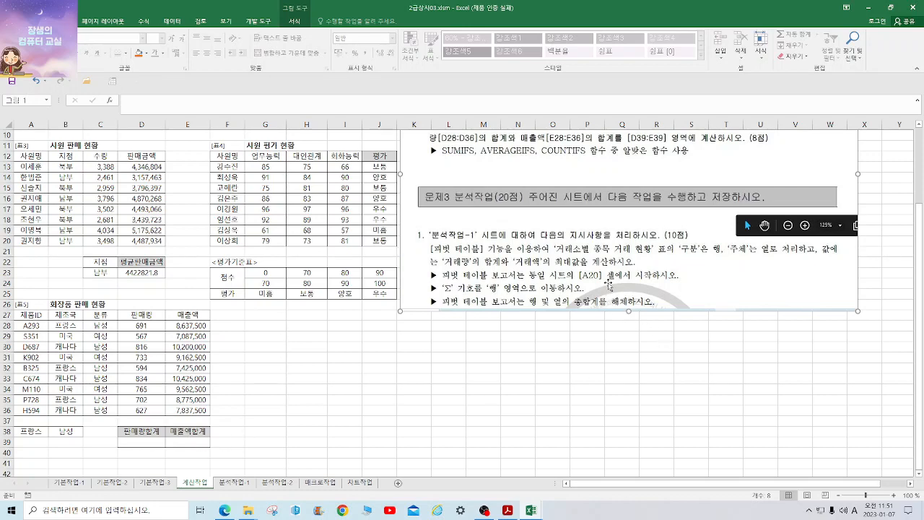
pyautogui.scroll(2, 609, 285)
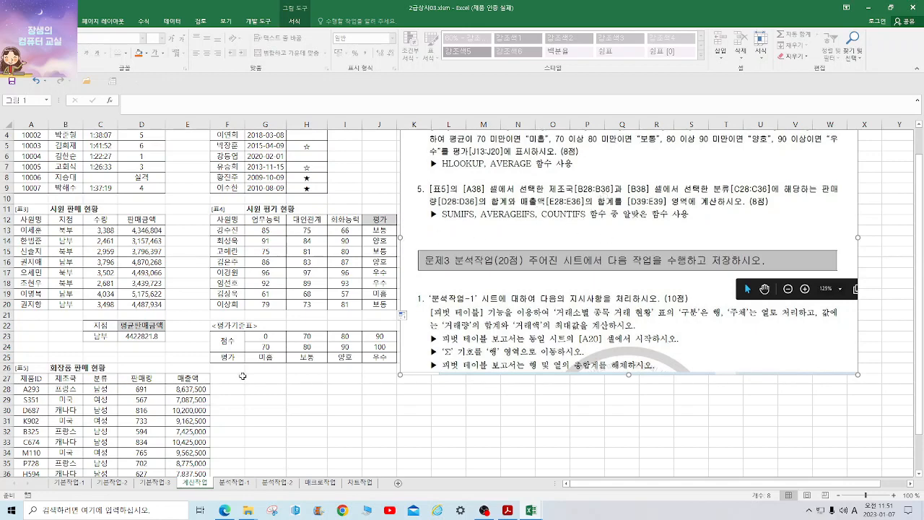
pyautogui.scroll(-2, 243, 376)
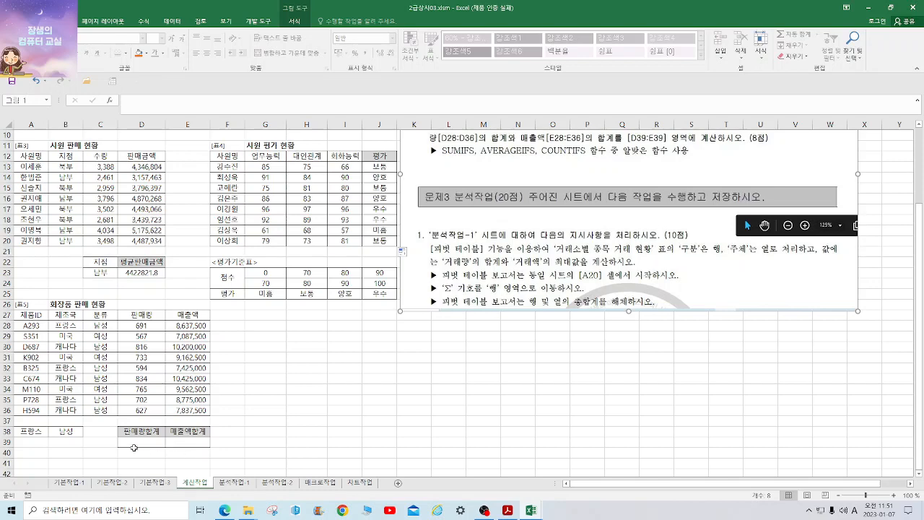
pyautogui.click(135, 443)
pyautogui.write('=')
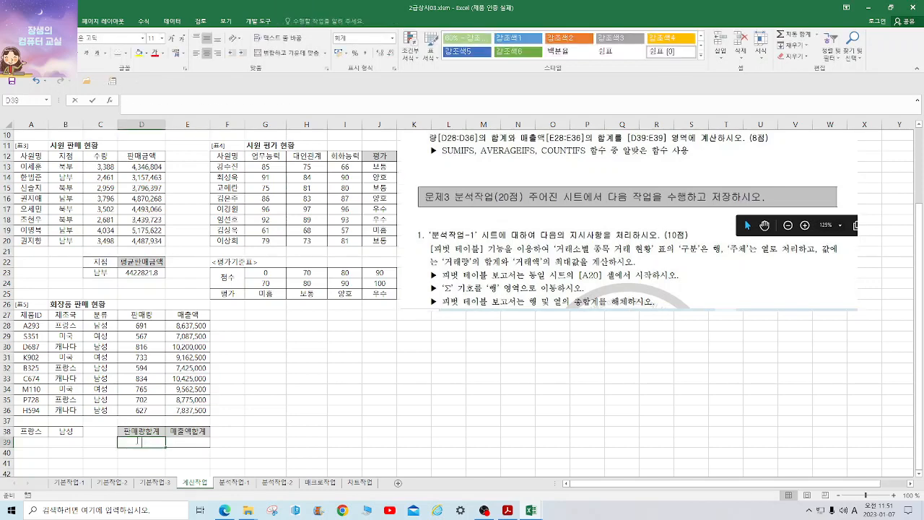
pyautogui.write('sum')
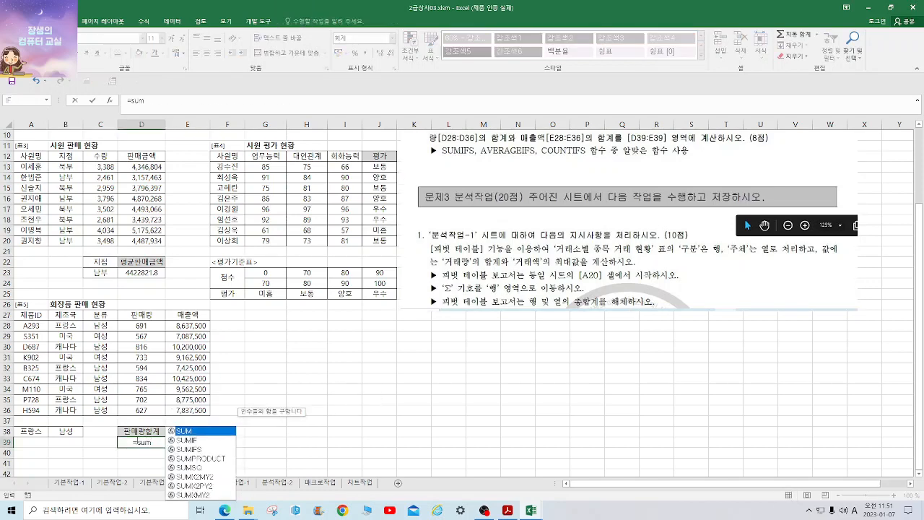
pyautogui.doubleClick(205, 449)
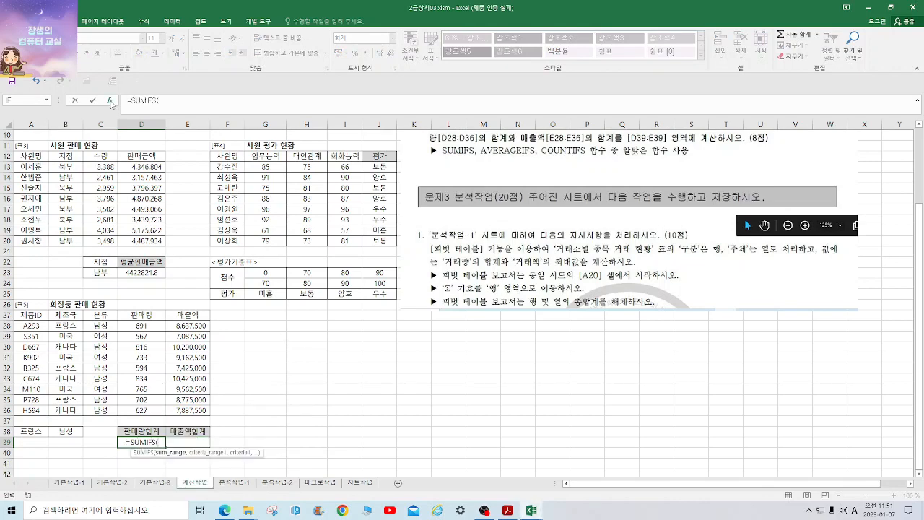
pyautogui.click(109, 100)
pyautogui.moveTo(566, 142); pyautogui.dragTo(335, 286)
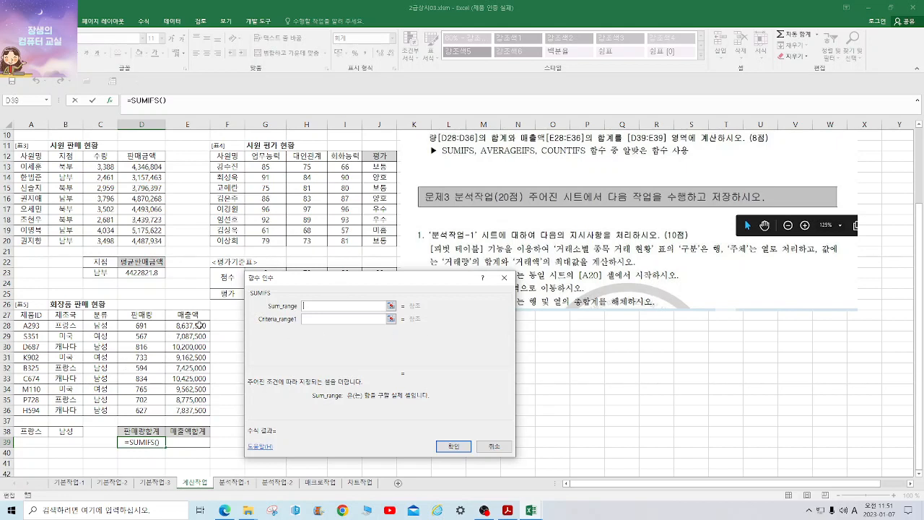
pyautogui.moveTo(140, 326); pyautogui.dragTo(165, 411)
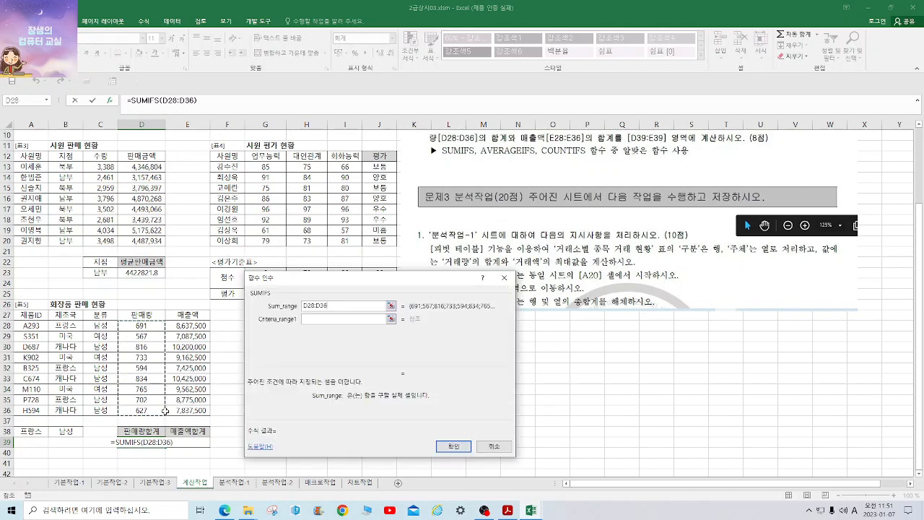
# Add the SUMIFS criteria pairs: range B28:B36 with criterion A38, and range C28:C36 with criterion B38.
pyautogui.click(324, 321)
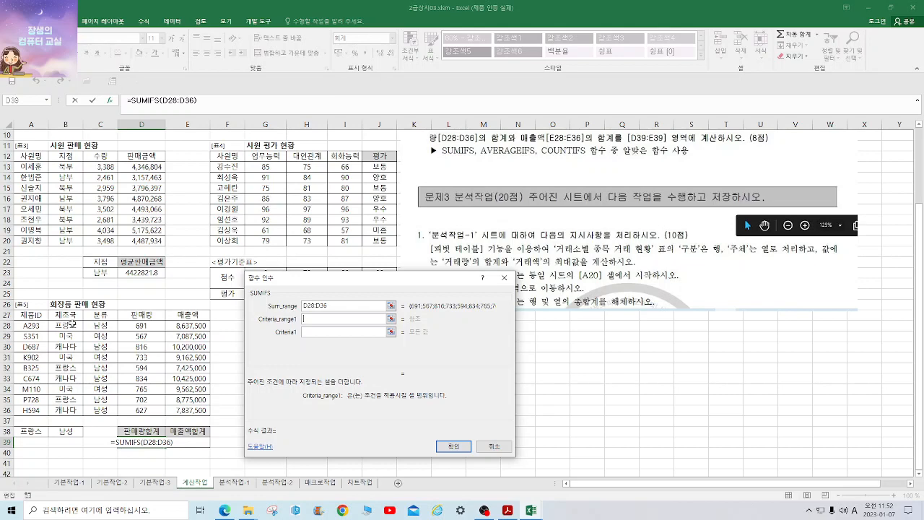
pyautogui.moveTo(70, 324); pyautogui.dragTo(69, 411)
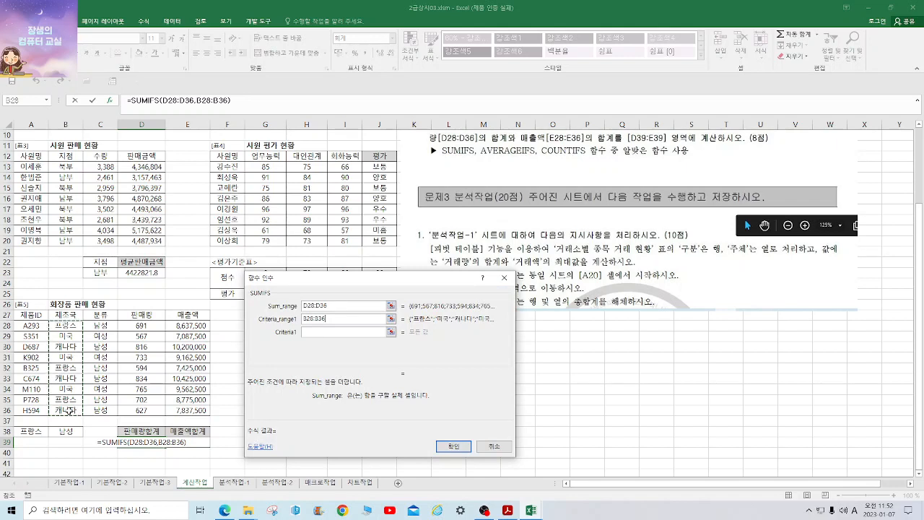
pyautogui.click(317, 332)
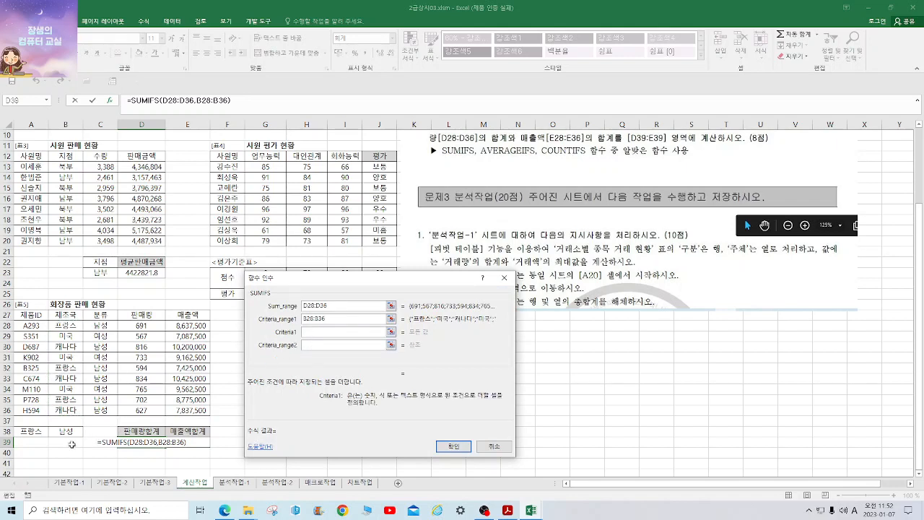
pyautogui.click(35, 430)
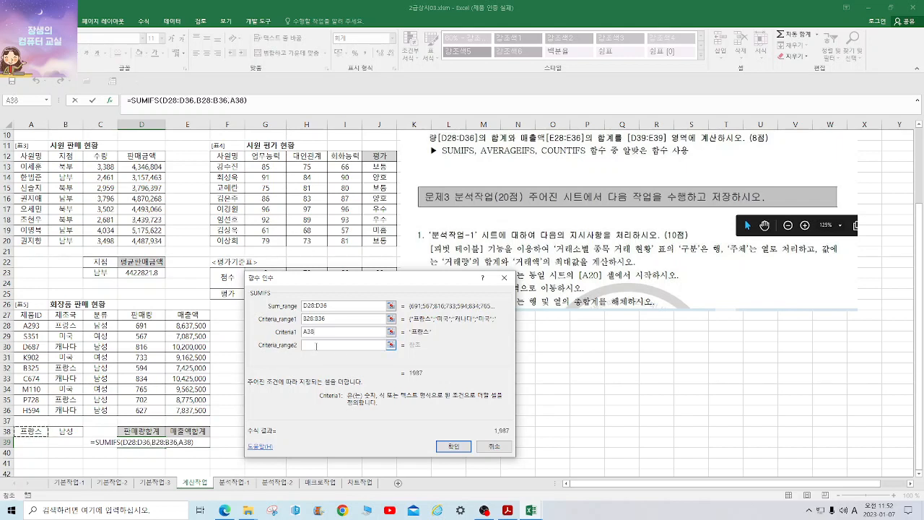
pyautogui.click(316, 345)
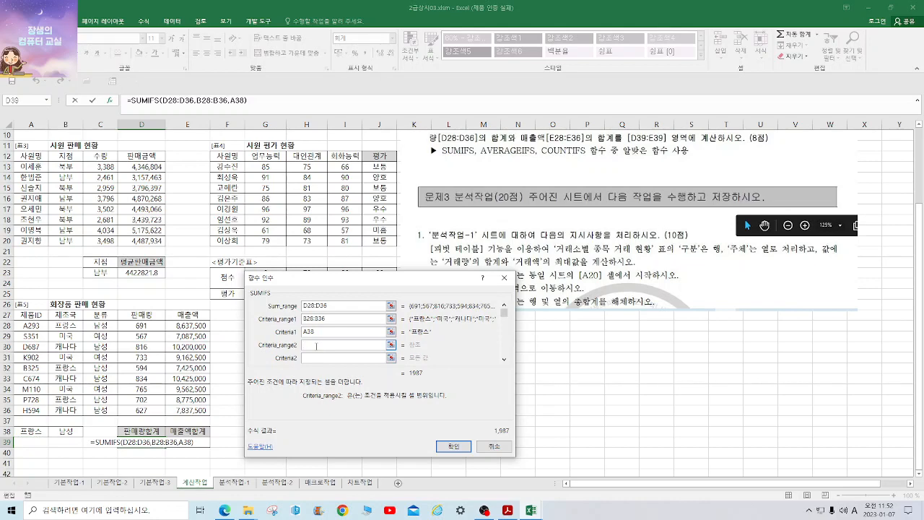
pyautogui.moveTo(106, 326); pyautogui.dragTo(103, 411)
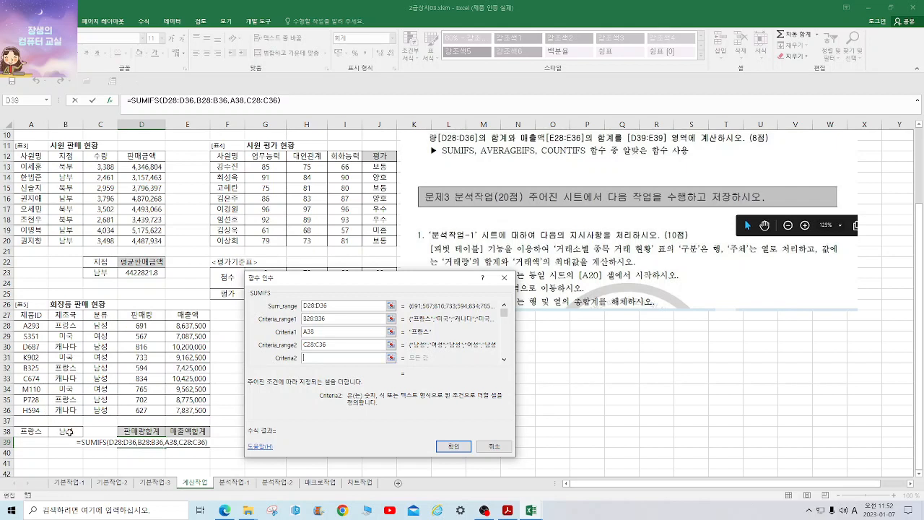
pyautogui.click(72, 431)
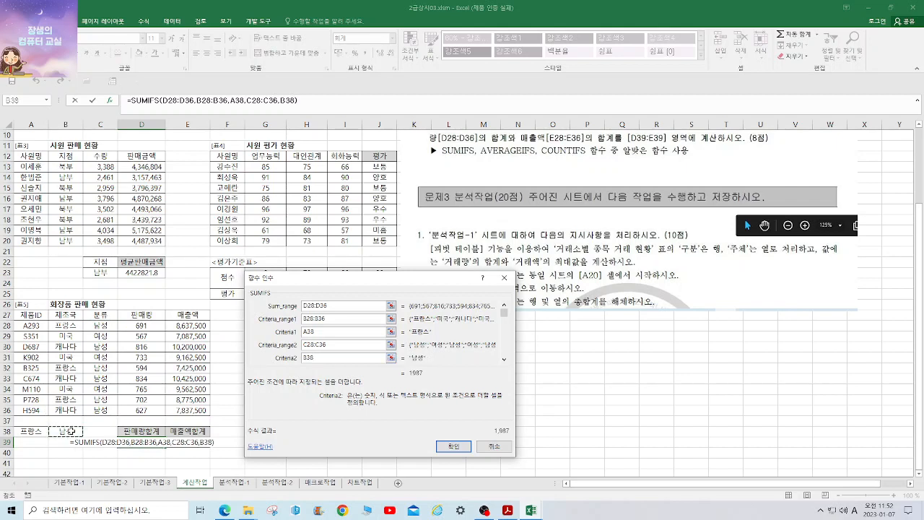
# Make the SUMIFS criteria ranges absolute as $B$28:$B$36 and $C$28:$C$36, and fill the formula from D39 to E39.
pyautogui.click(309, 320)
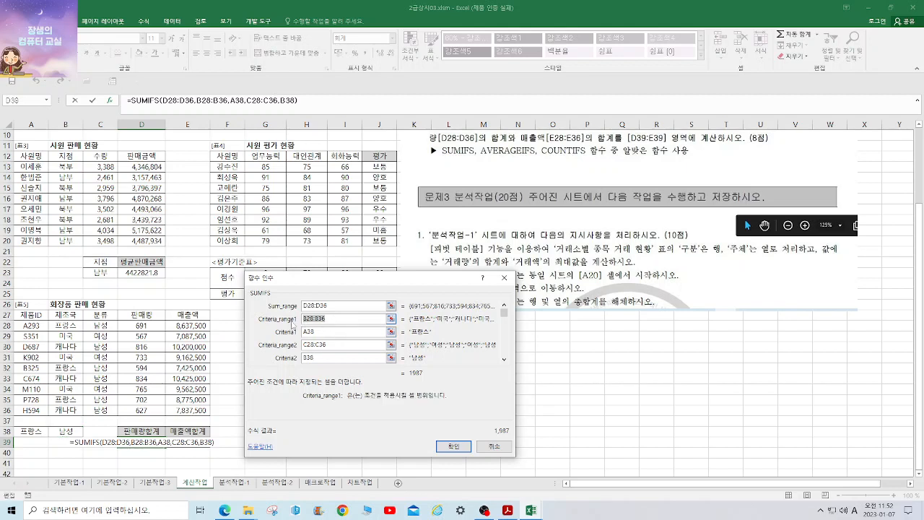
pyautogui.press('F4')
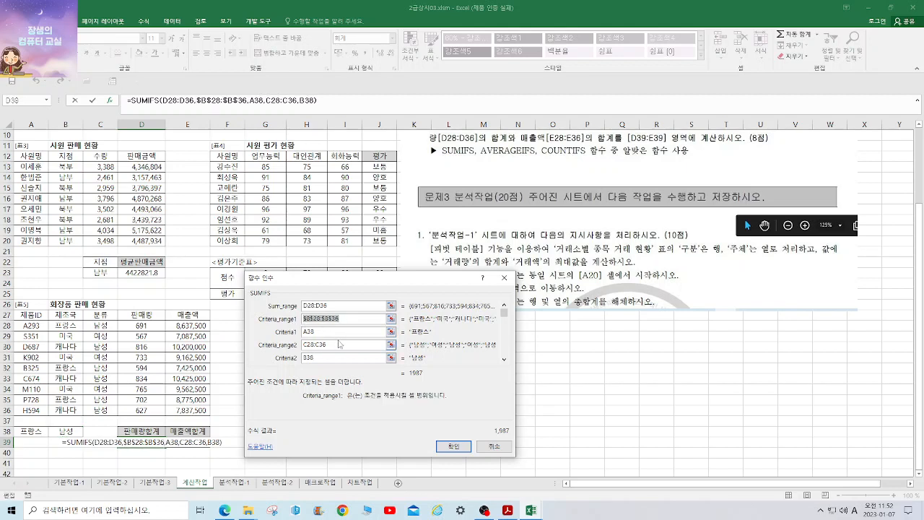
pyautogui.click(338, 344)
pyautogui.press('F4')
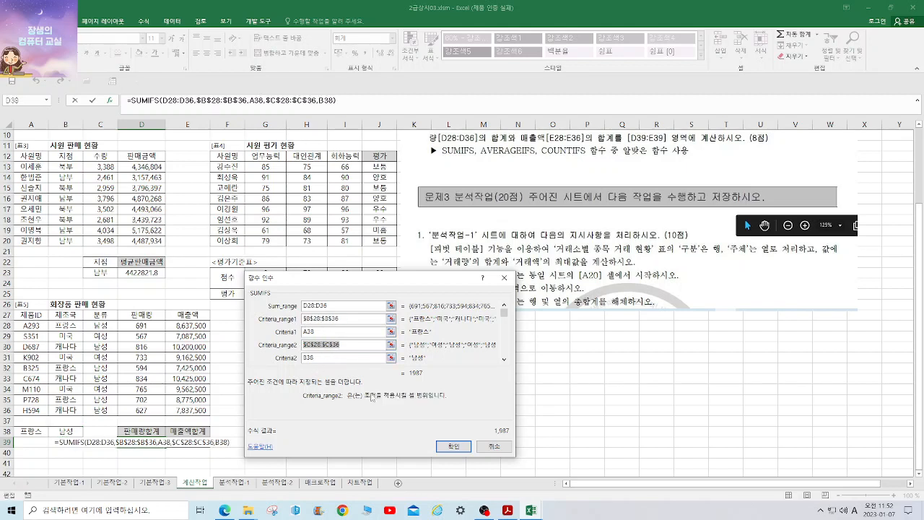
pyautogui.click(454, 446)
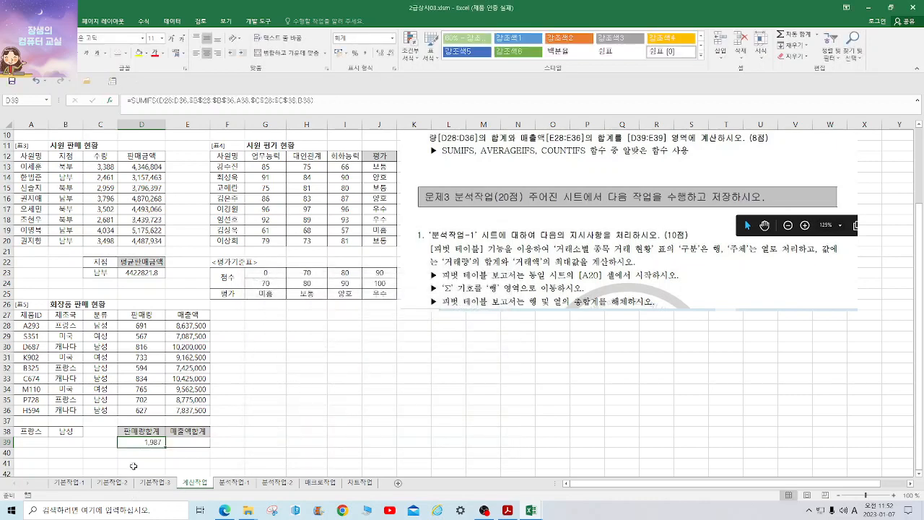
pyautogui.moveTo(167, 448); pyautogui.dragTo(201, 443)
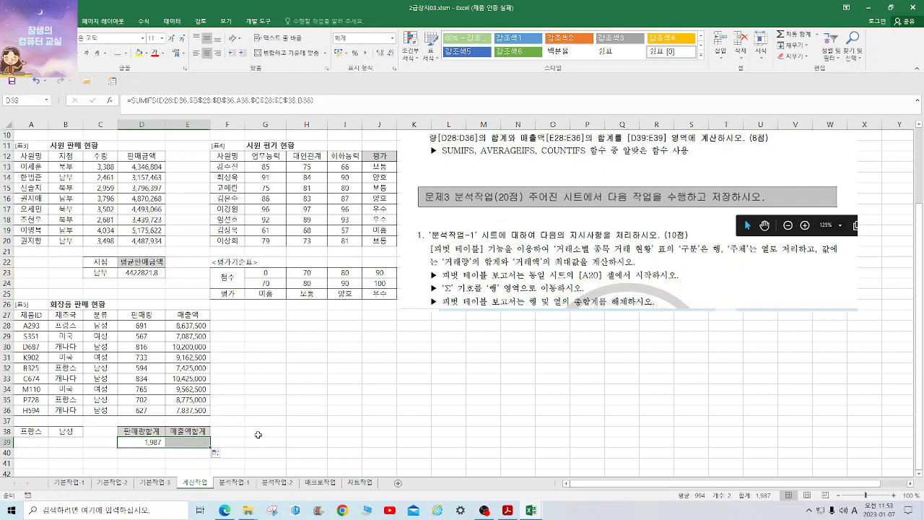
# Edit the SUMIFS formula in D39 so its two criteria are the absolute references $A$38 and $B$38.
pyautogui.click(152, 442)
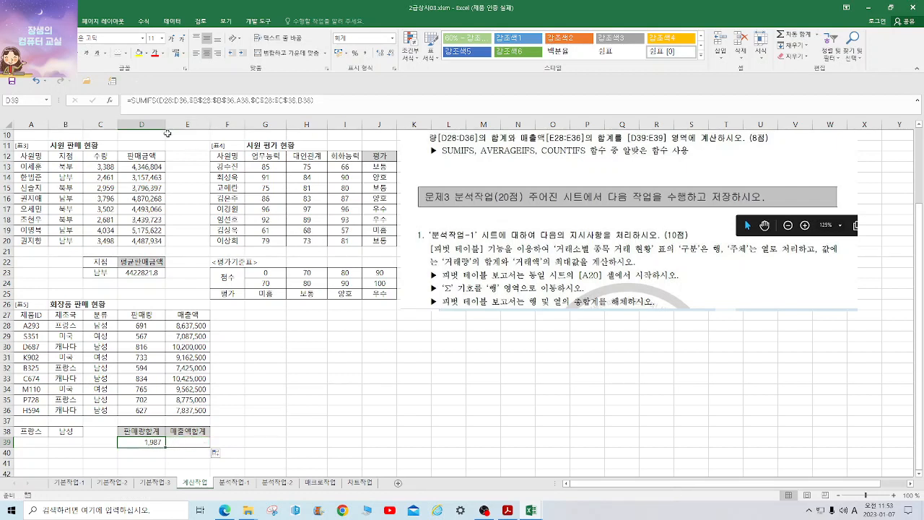
pyautogui.click(128, 100)
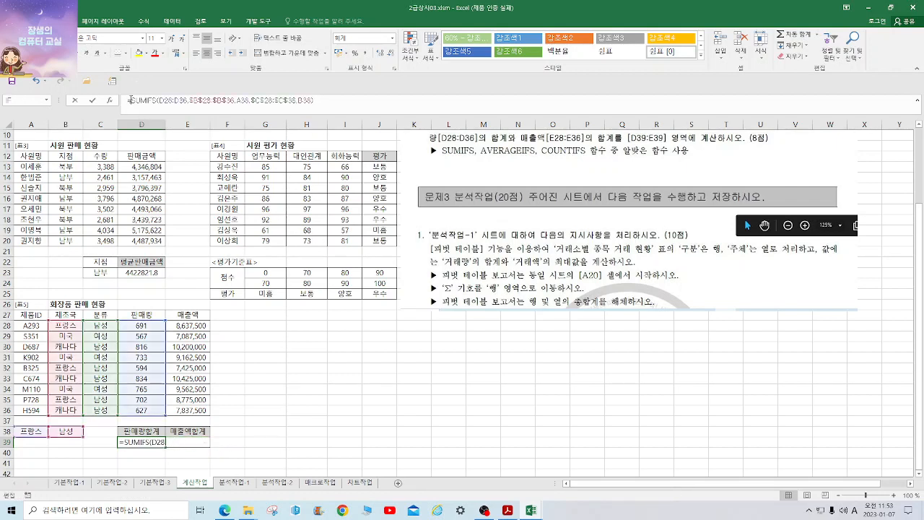
pyautogui.click(110, 101)
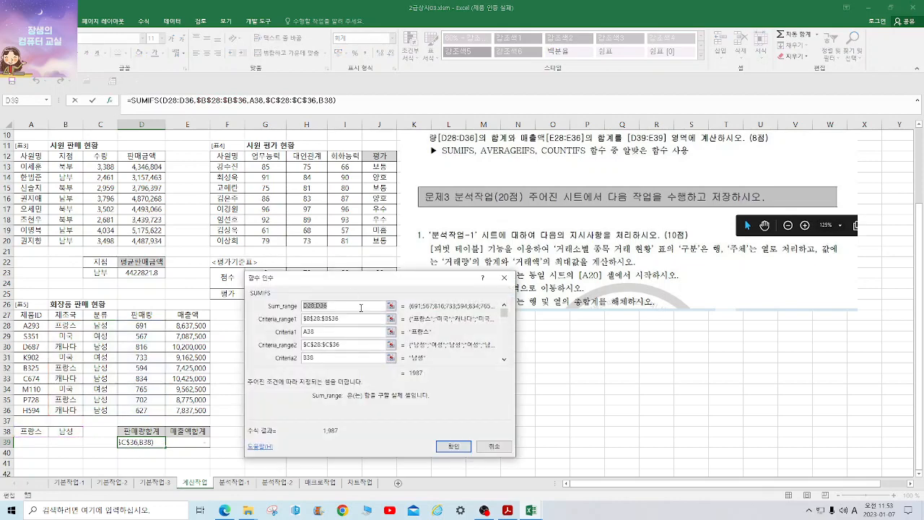
pyautogui.click(307, 332)
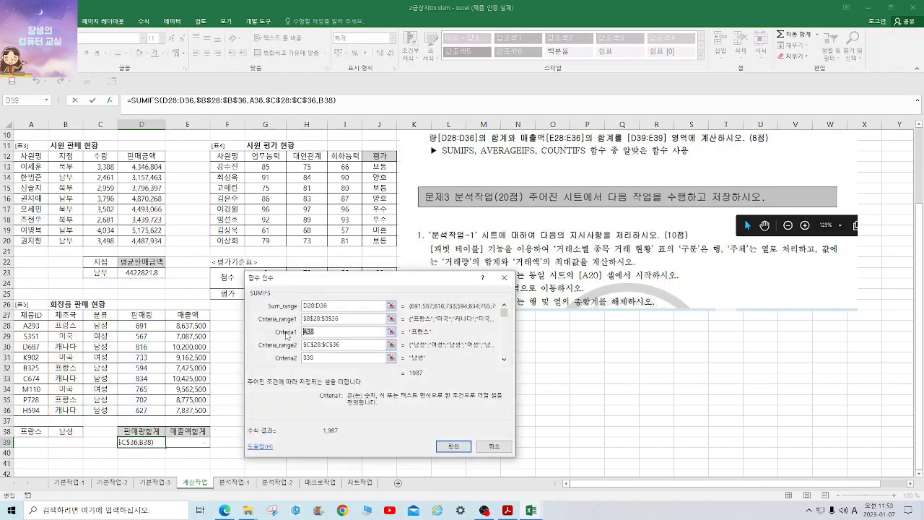
pyautogui.press('F4')
pyautogui.click(319, 358)
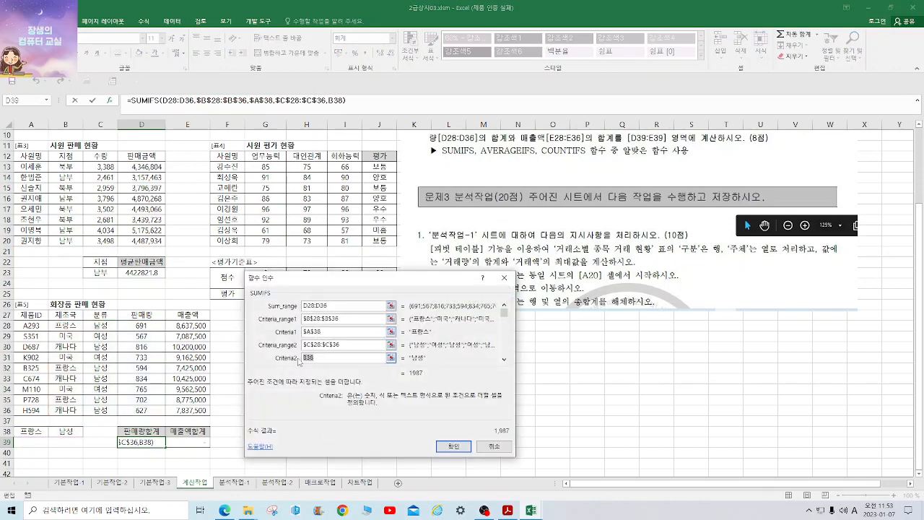
pyautogui.press('F4')
pyautogui.click(453, 447)
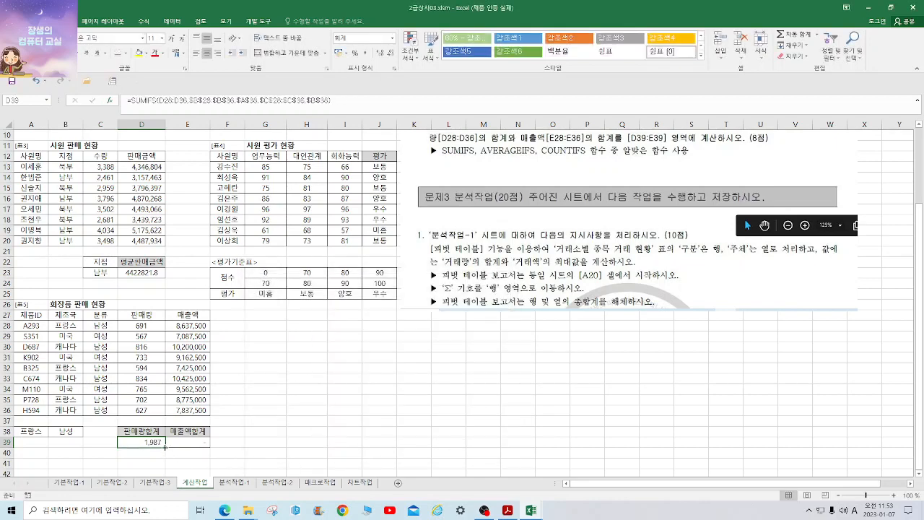
# Fill the corrected D39 formula across to E39 and save the workbook.
pyautogui.moveTo(164, 447); pyautogui.dragTo(195, 443)
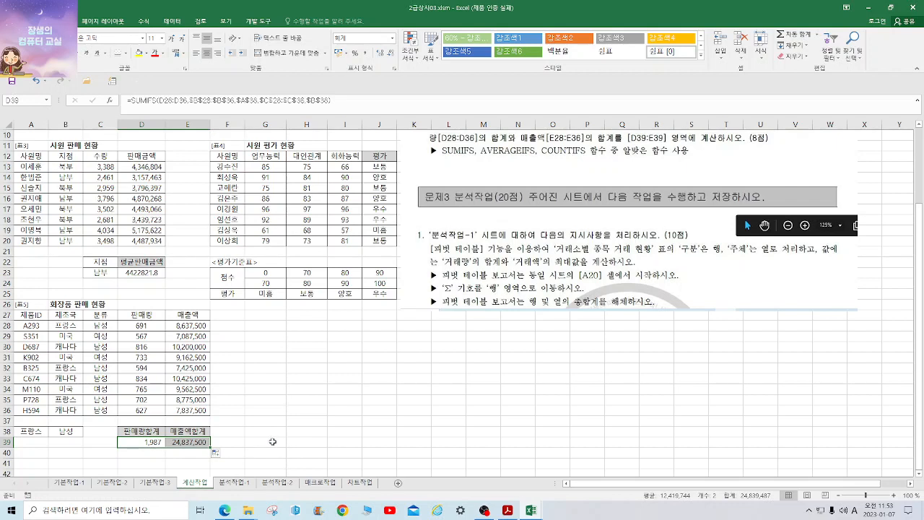
pyautogui.click(426, 391)
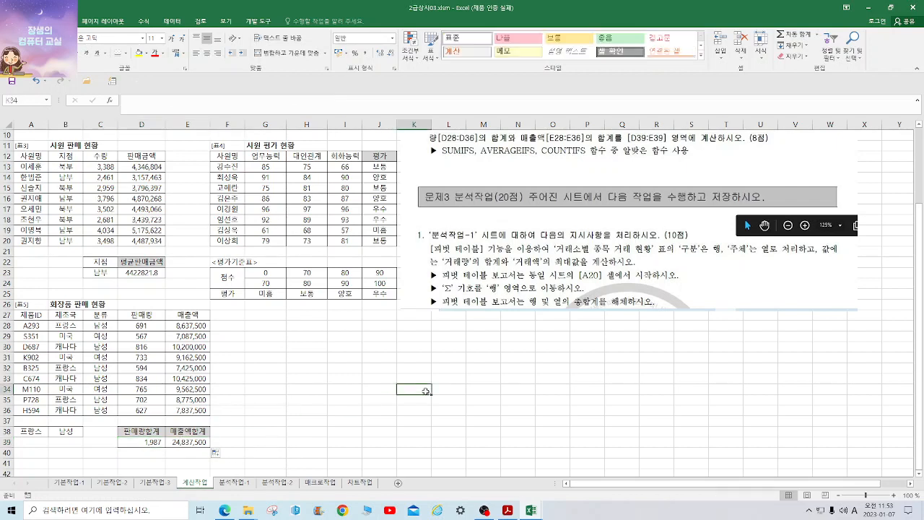
pyautogui.click(12, 81)
pyautogui.click(234, 482)
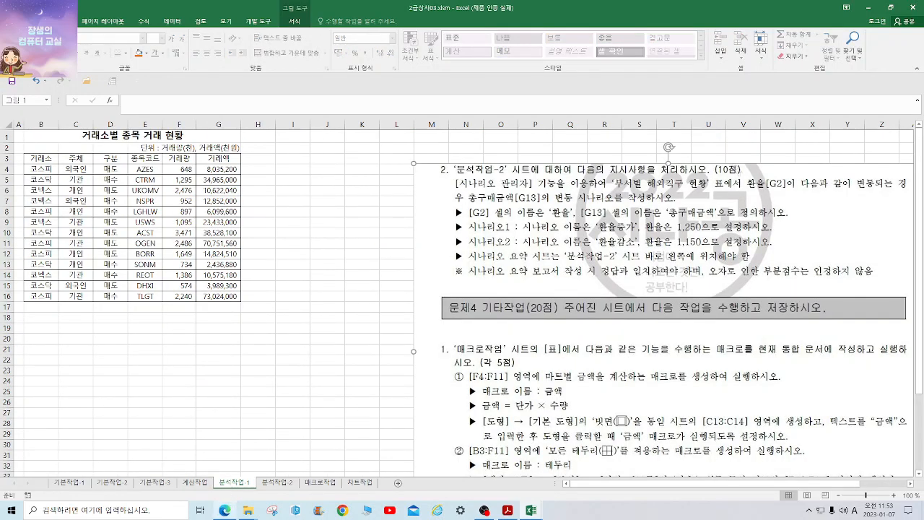
pyautogui.click(193, 483)
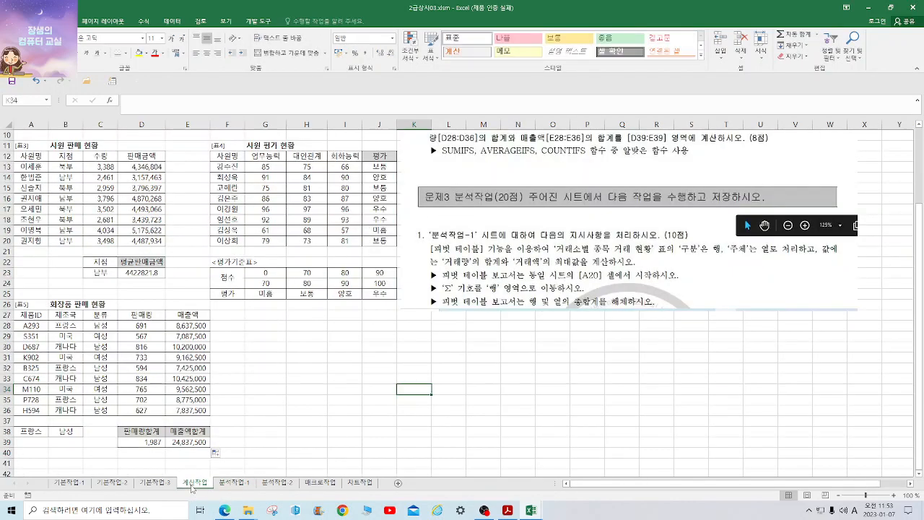
pyautogui.click(547, 272)
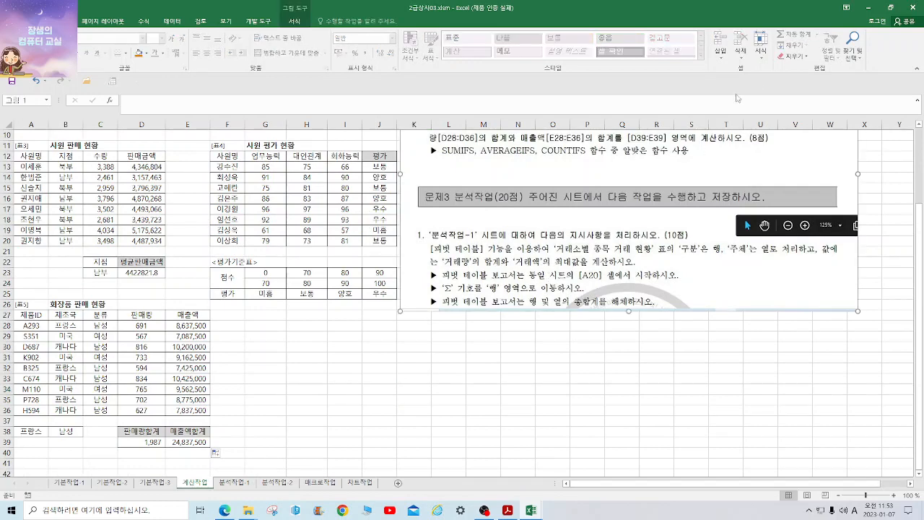
pyautogui.click(295, 22)
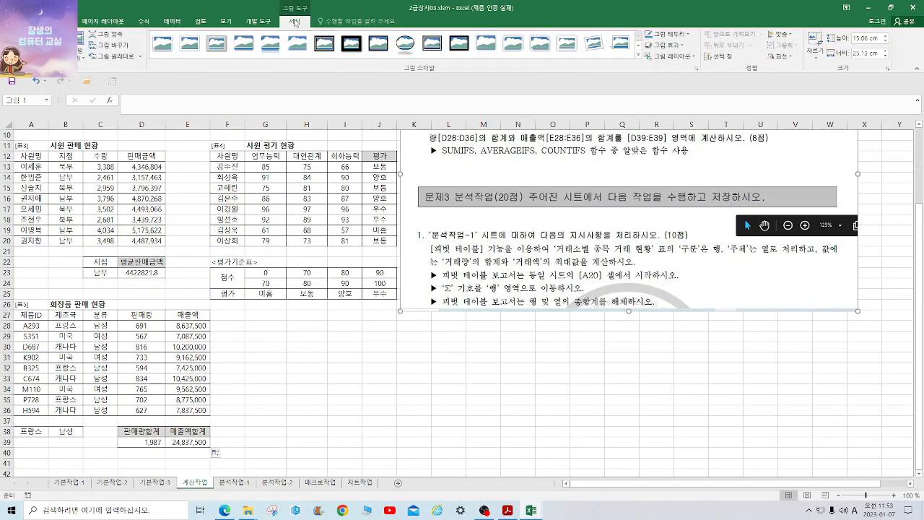
pyautogui.click(815, 40)
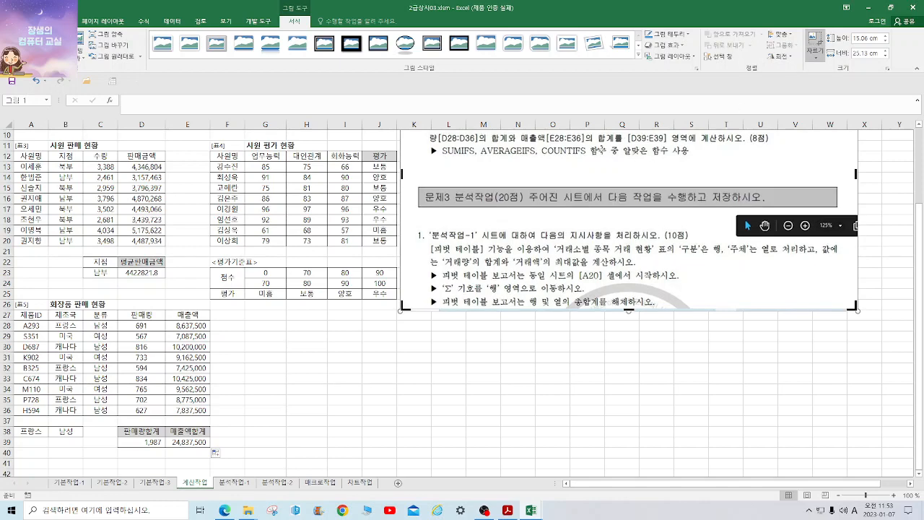
pyautogui.scroll(3, 618, 162)
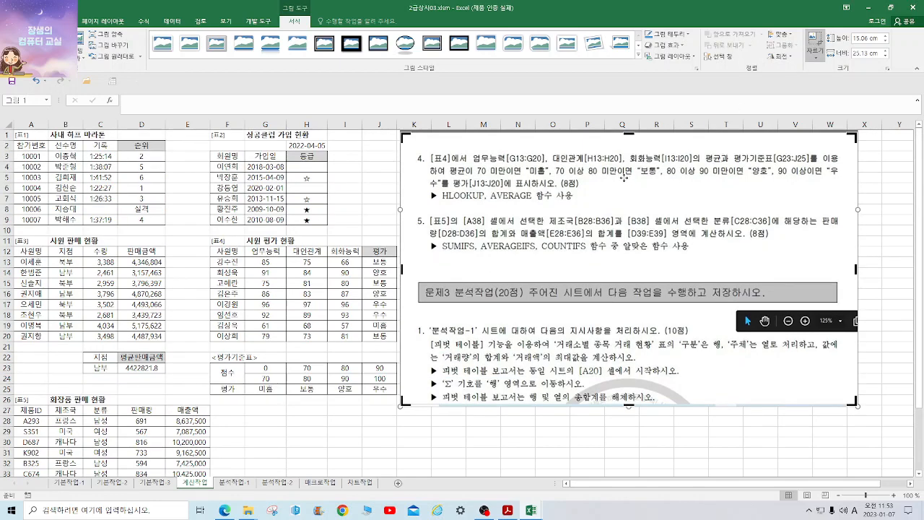
pyautogui.press('Escape')
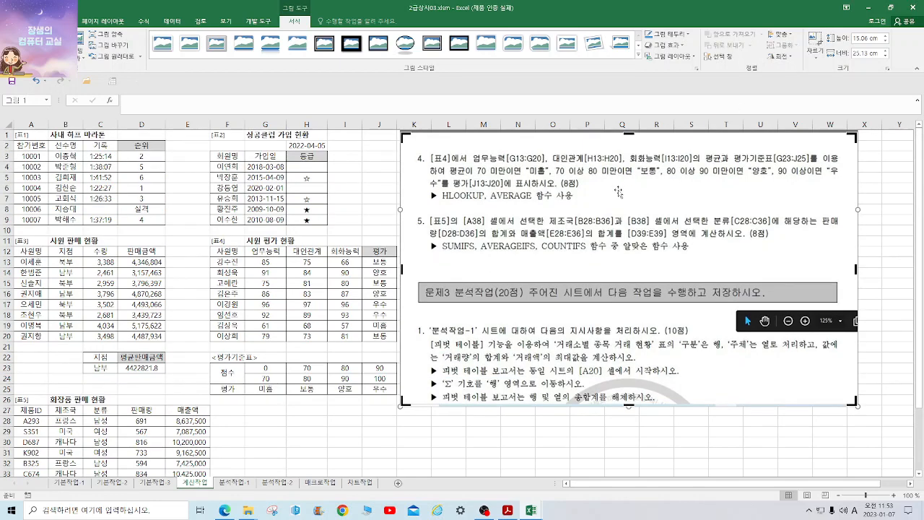
# Copy the exam instruction picture from the 계산작업 sheet and paste it into the 분석작업-1 sheet.
pyautogui.rightClick(618, 189)
pyautogui.click(646, 208)
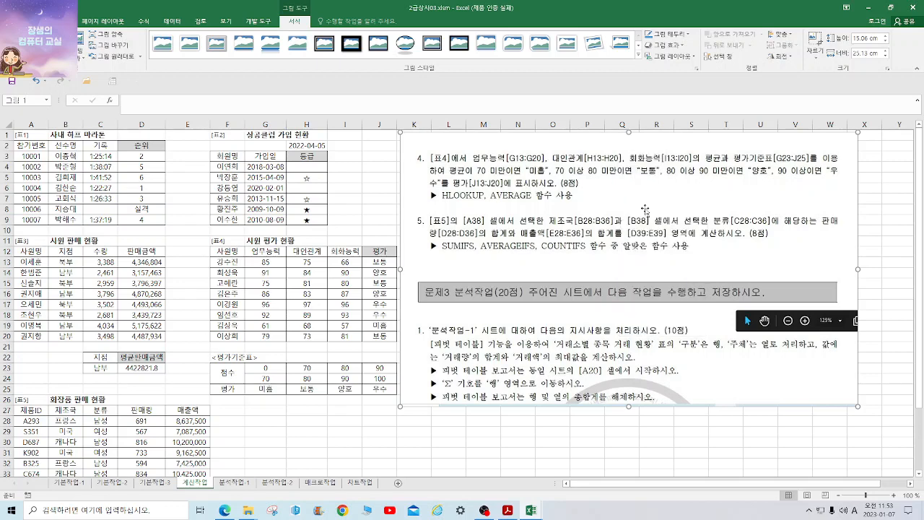
pyautogui.click(235, 482)
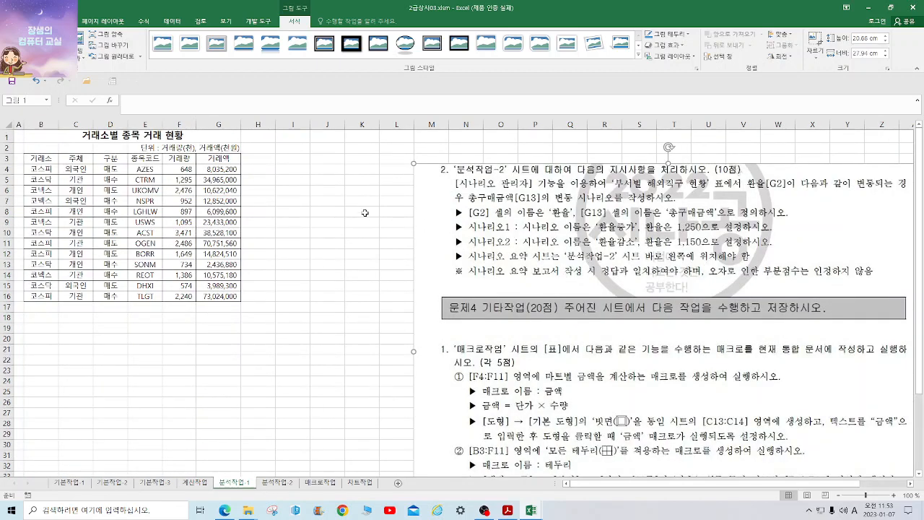
pyautogui.rightClick(363, 212)
pyautogui.click(387, 257)
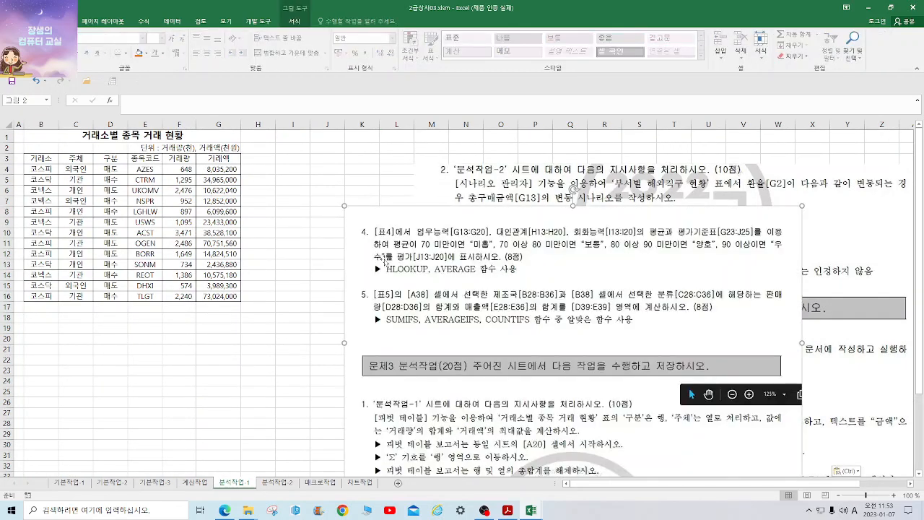
# Crop the pasted picture to the 분석작업-1 task text, 5.16 cm high, and move it up beside the 거래소별 종목 거래 현황 table.
pyautogui.click(294, 21)
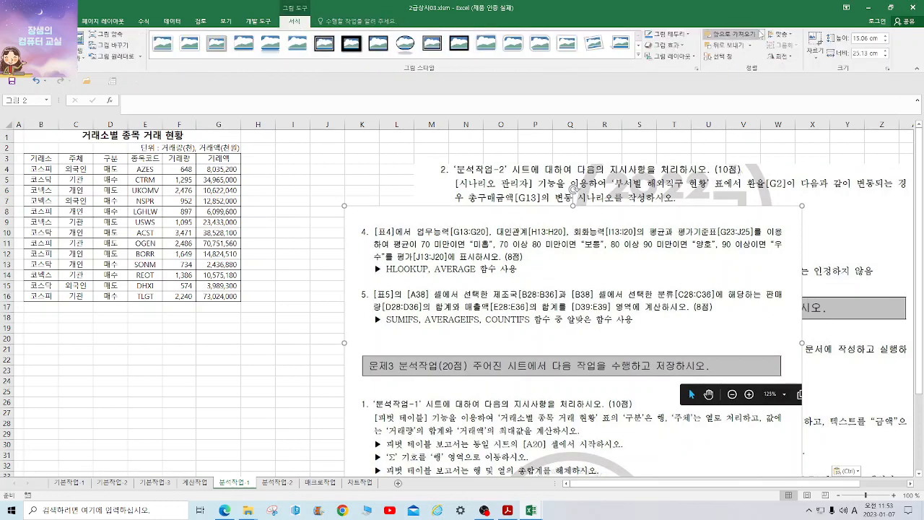
pyautogui.click(815, 38)
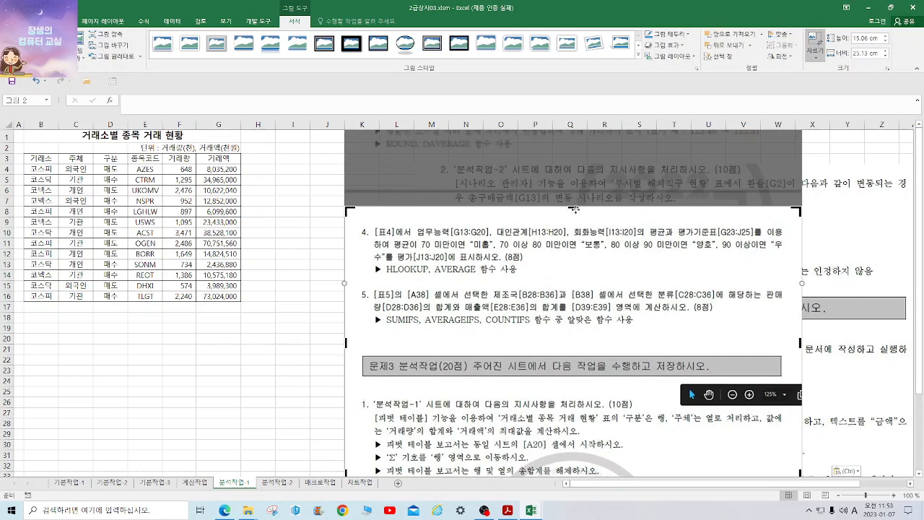
pyautogui.moveTo(573, 208); pyautogui.dragTo(537, 388)
pyautogui.click(880, 223)
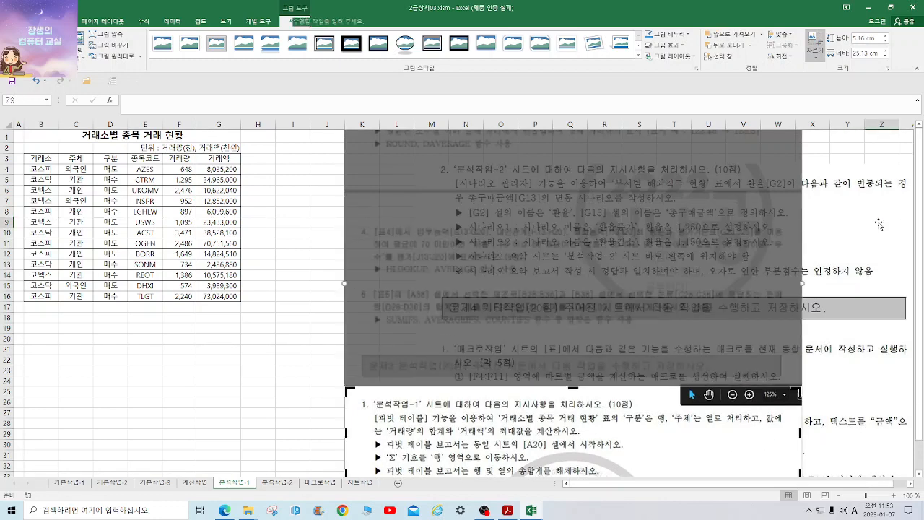
pyautogui.moveTo(614, 441); pyautogui.dragTo(538, 185)
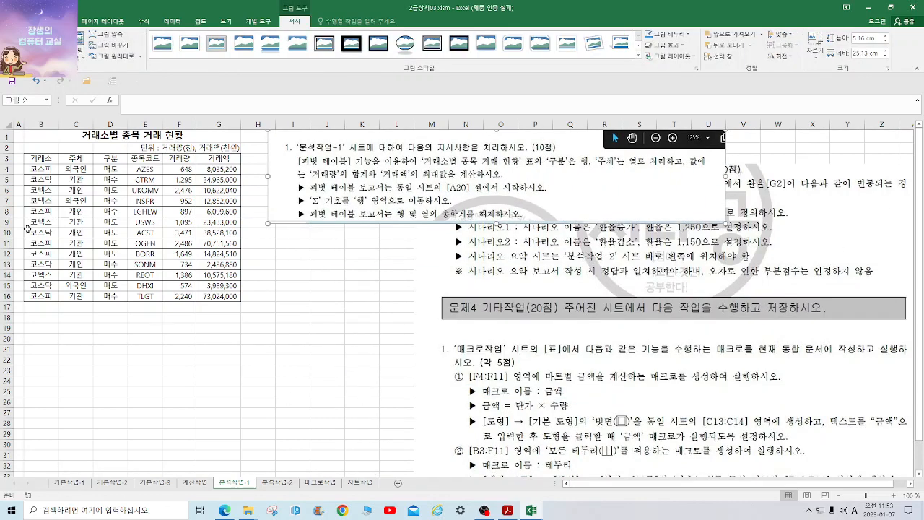
# Create a pivot table from the range B3:G16, placed on the existing 분석작업-1 sheet at cell B20.
pyautogui.moveTo(40, 158); pyautogui.dragTo(223, 296)
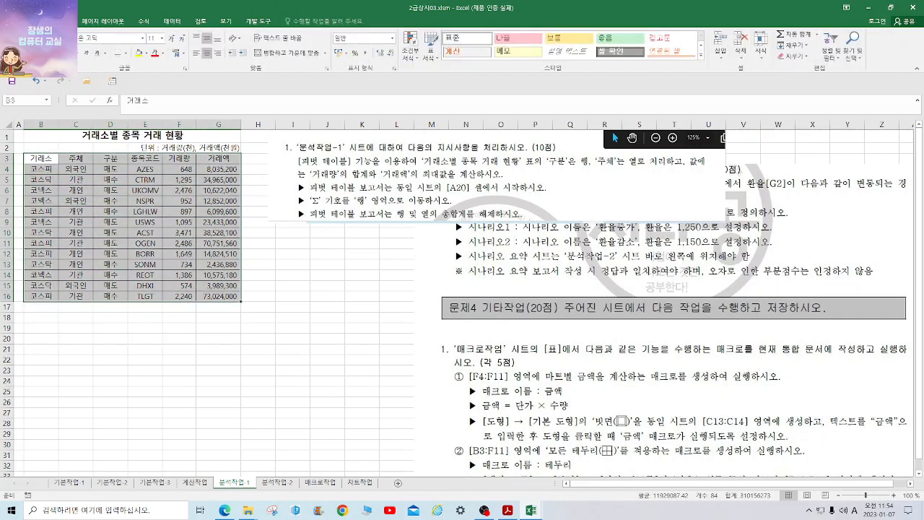
pyautogui.click(64, 21)
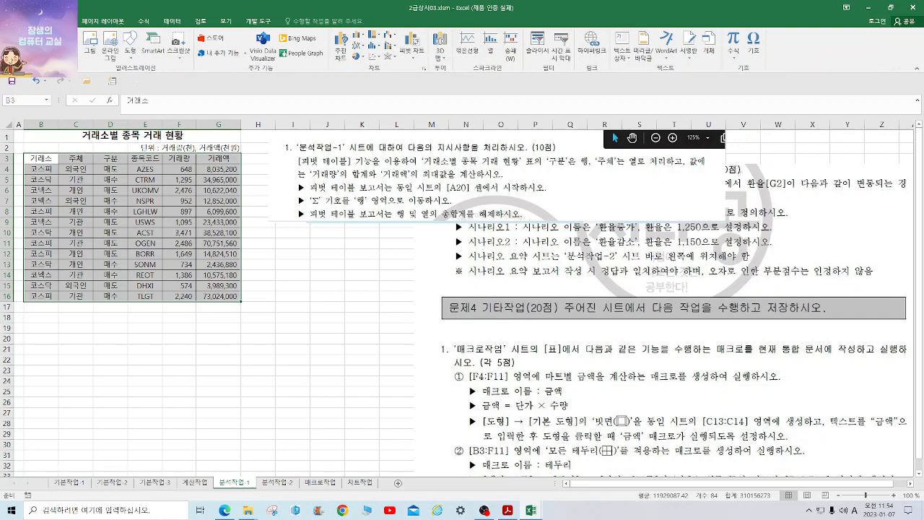
pyautogui.click(412, 44)
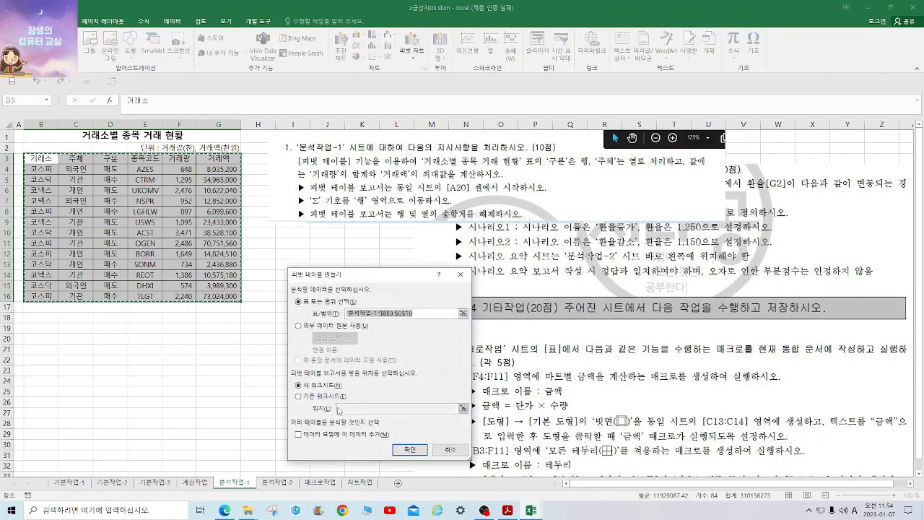
pyautogui.click(332, 398)
pyautogui.click(332, 397)
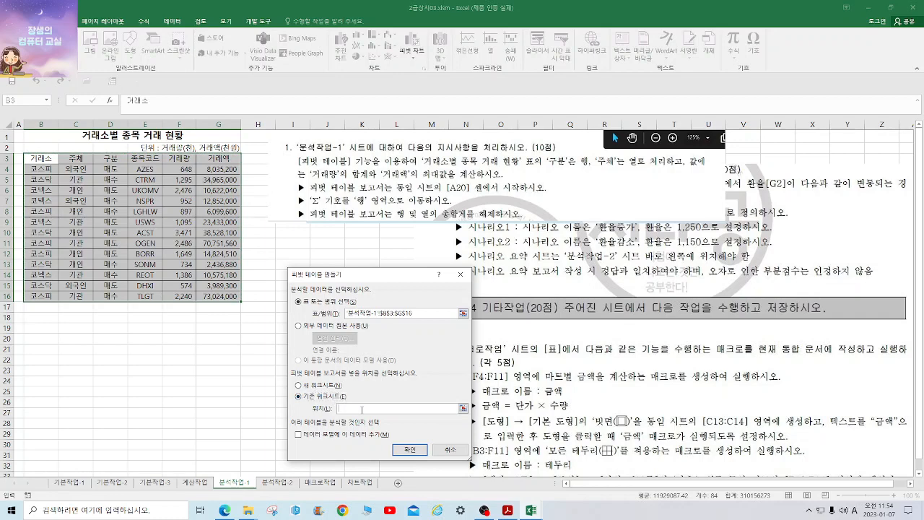
pyautogui.click(39, 338)
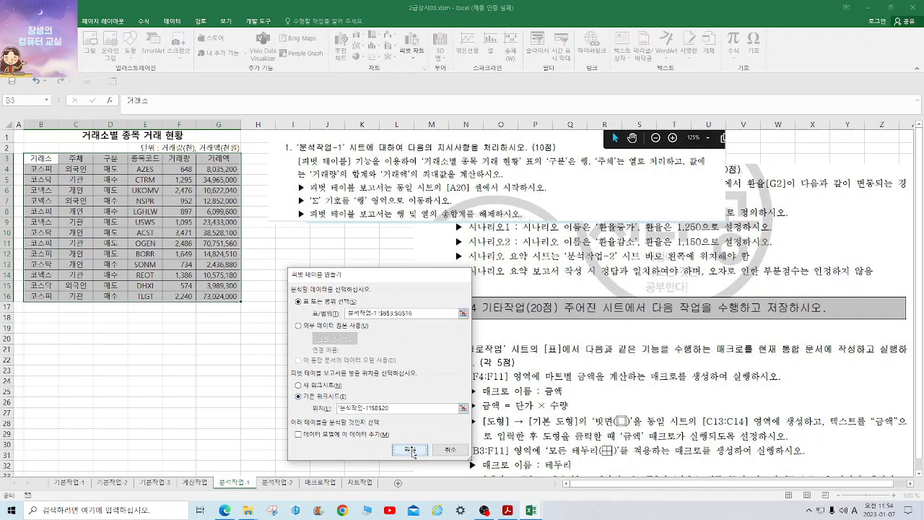
pyautogui.click(410, 450)
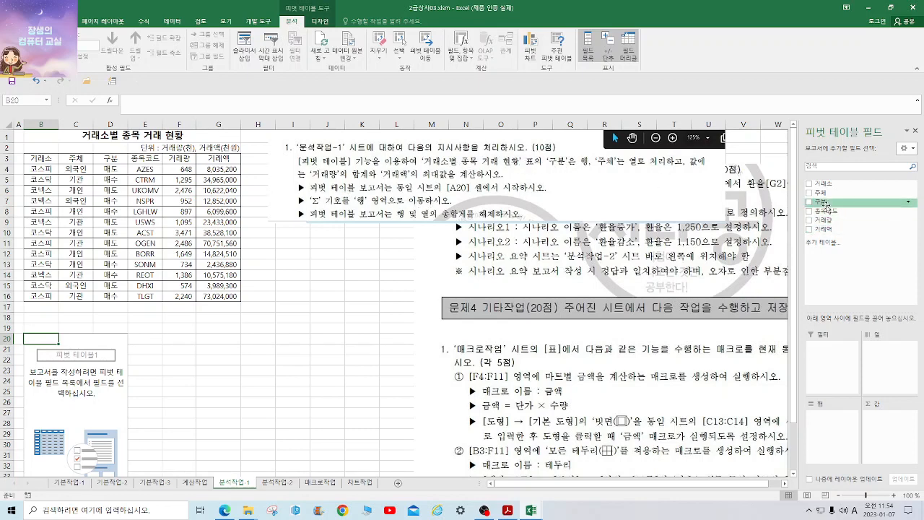
# Lay out the pivot table with 구분 as the row field and 주체 as the column field.
pyautogui.moveTo(827, 204); pyautogui.dragTo(838, 417)
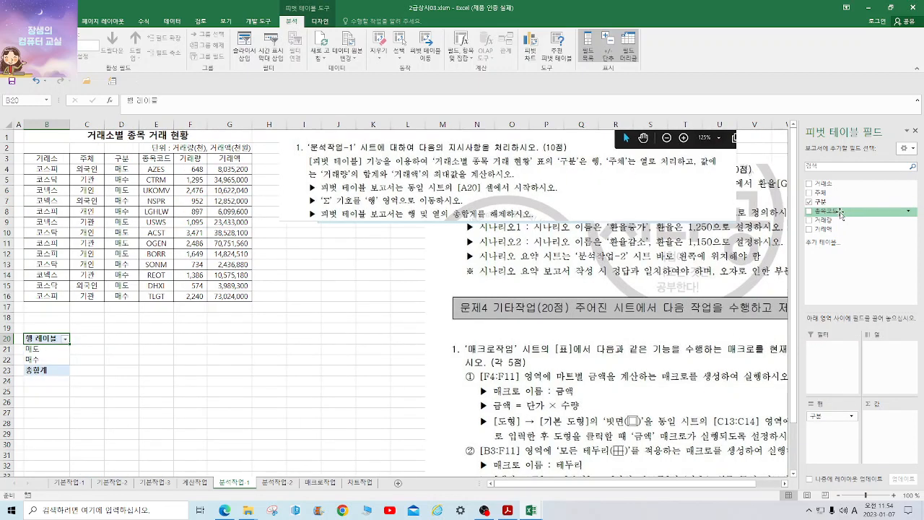
pyautogui.moveTo(835, 193); pyautogui.dragTo(897, 350)
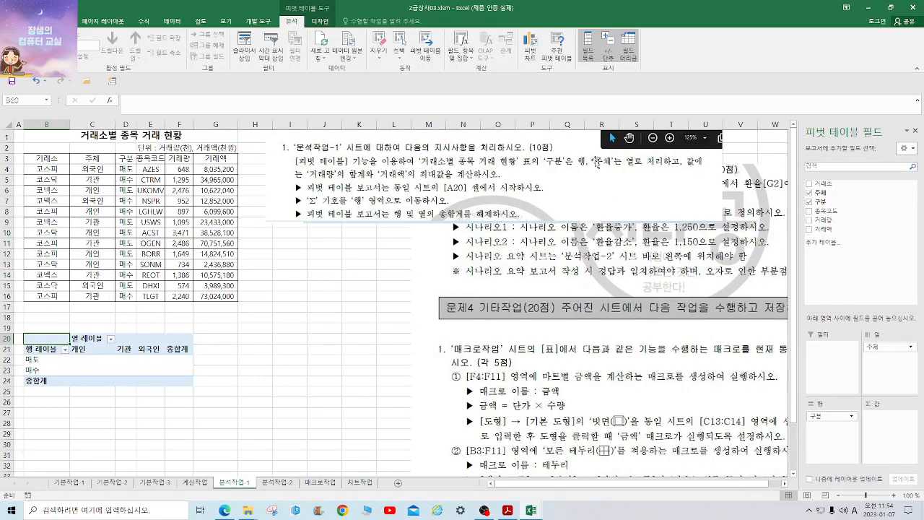
# Add 거래량 and 거래액 as pivot table values, keeping 거래량 as 합계 and summarizing 거래액 by 최대값.
pyautogui.moveTo(832, 219); pyautogui.dragTo(890, 429)
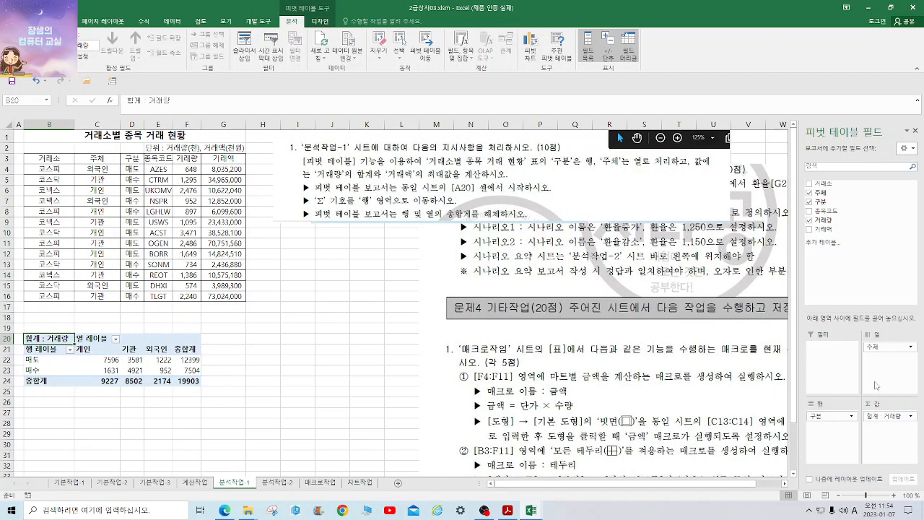
pyautogui.moveTo(842, 229); pyautogui.dragTo(906, 431)
pyautogui.click(884, 417)
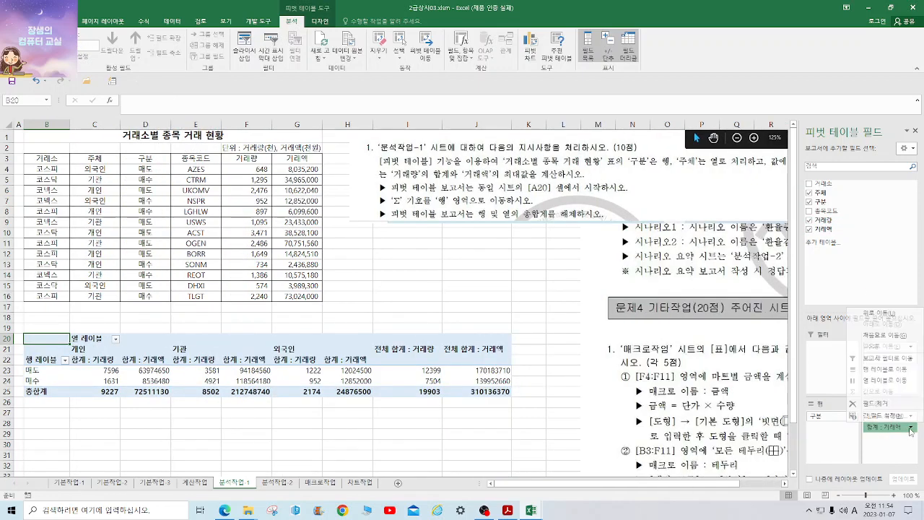
pyautogui.click(884, 417)
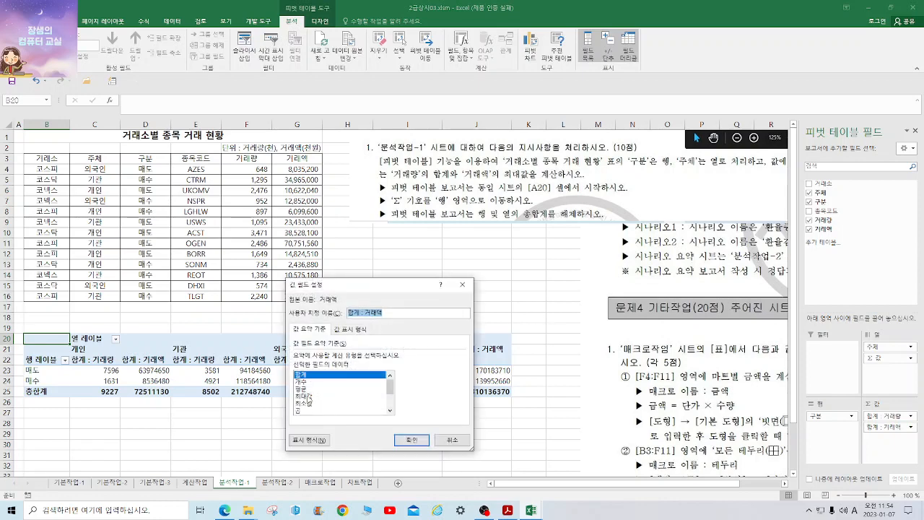
pyautogui.click(304, 395)
pyautogui.click(411, 439)
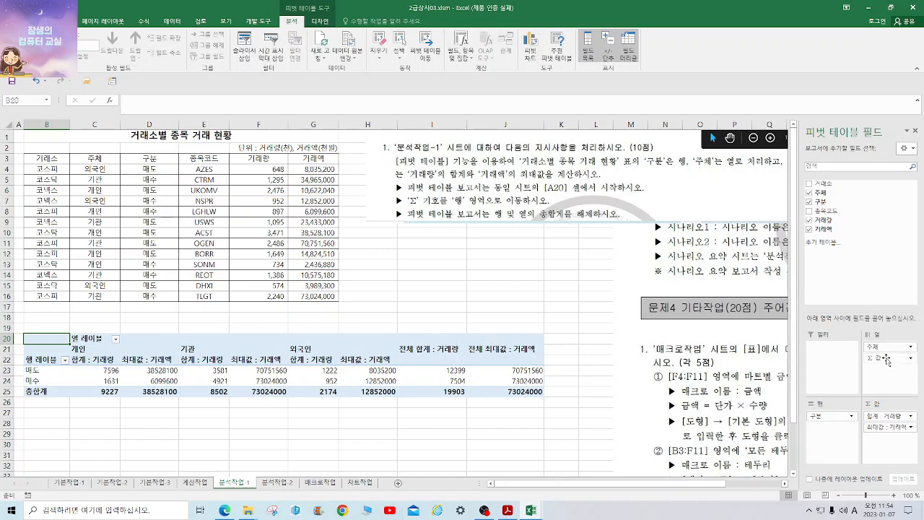
# Move the Σ 값 item to the pivot table's row area and remove the grand totals for rows and columns.
pyautogui.moveTo(886, 360); pyautogui.dragTo(831, 430)
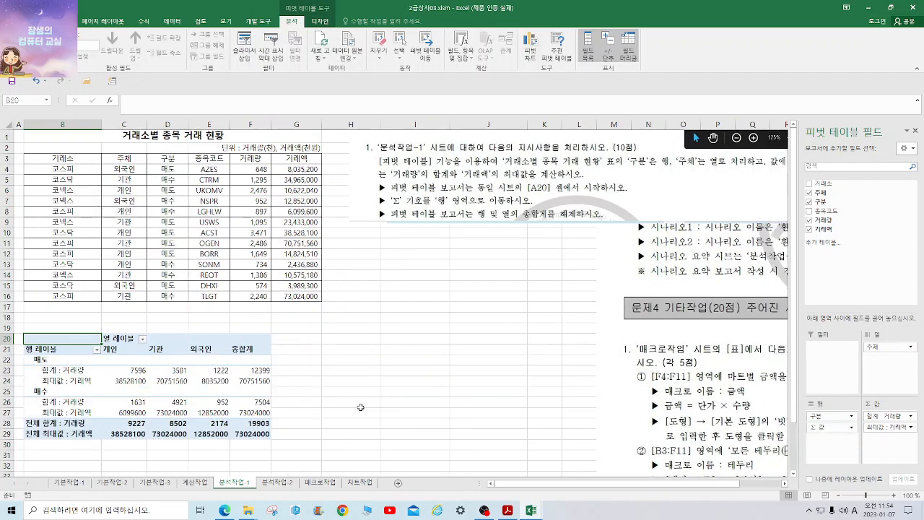
pyautogui.click(513, 309)
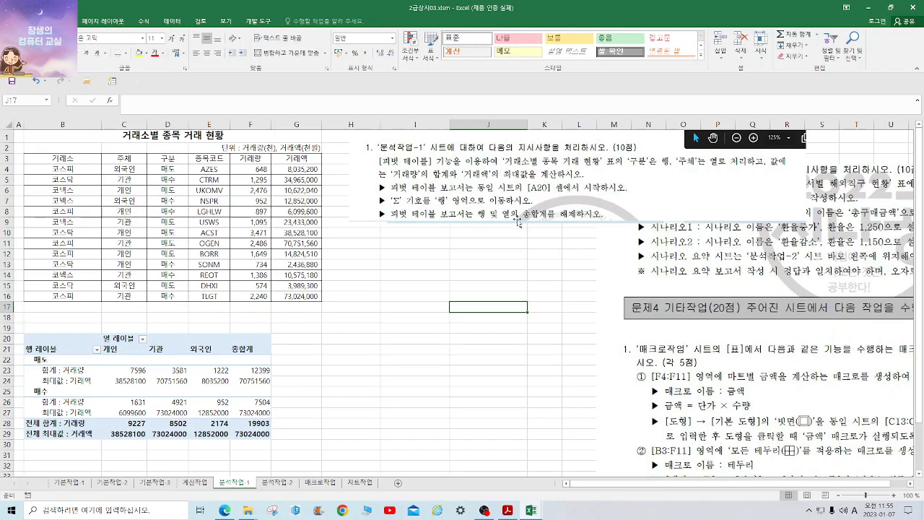
pyautogui.click(152, 337)
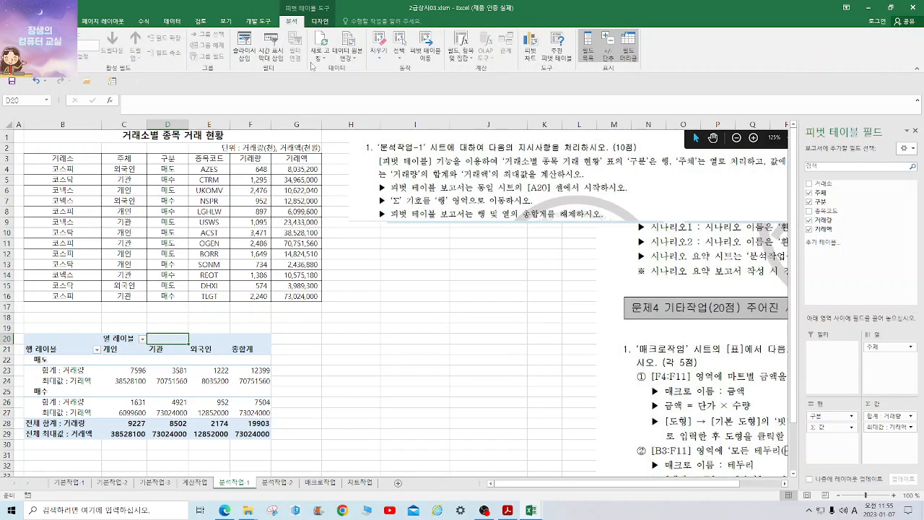
pyautogui.click(319, 21)
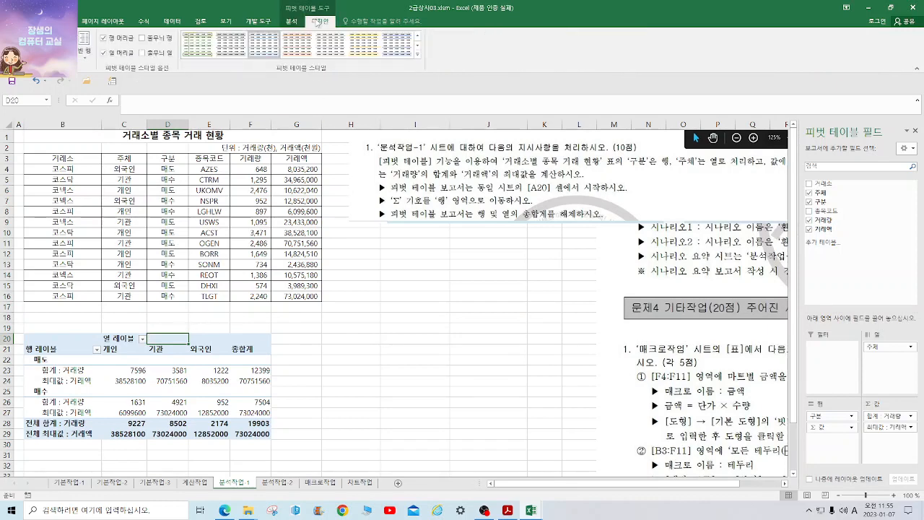
pyautogui.click(34, 46)
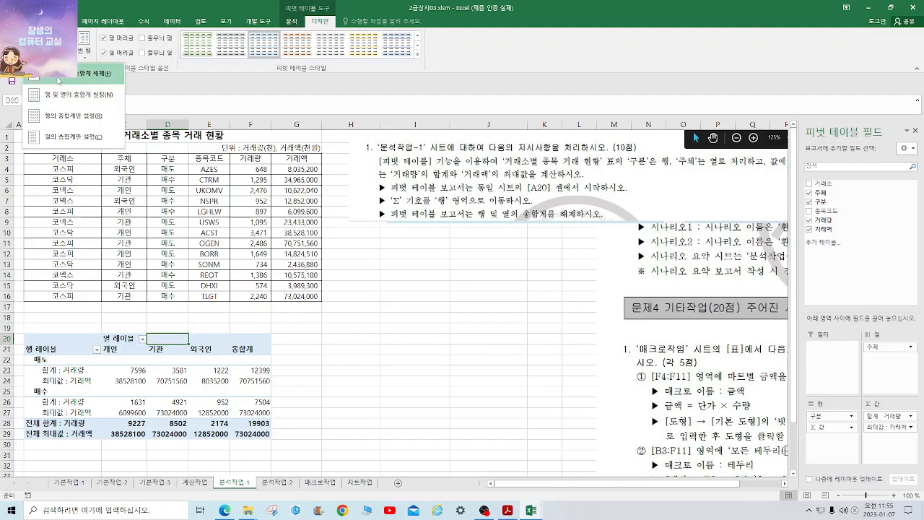
pyautogui.click(59, 76)
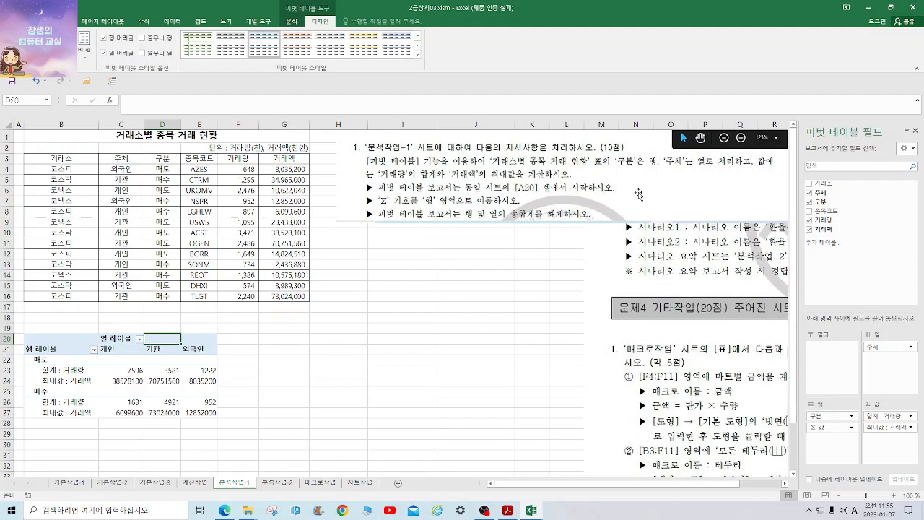
# Delete the 분석작업-1 task picture, and shrink and move the remaining instruction picture beside the 거래소별 종목 거래 현황 table.
pyautogui.click(574, 190)
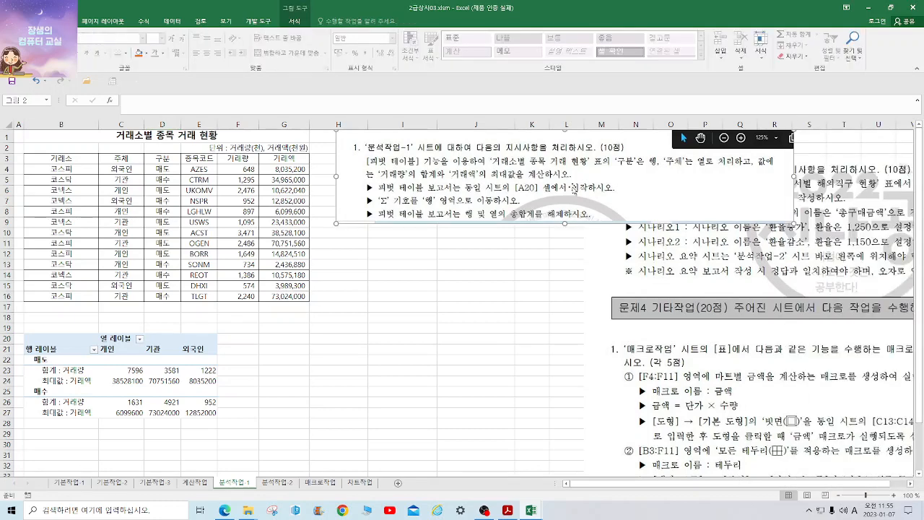
pyautogui.press('Delete')
pyautogui.moveTo(671, 222); pyautogui.dragTo(438, 209)
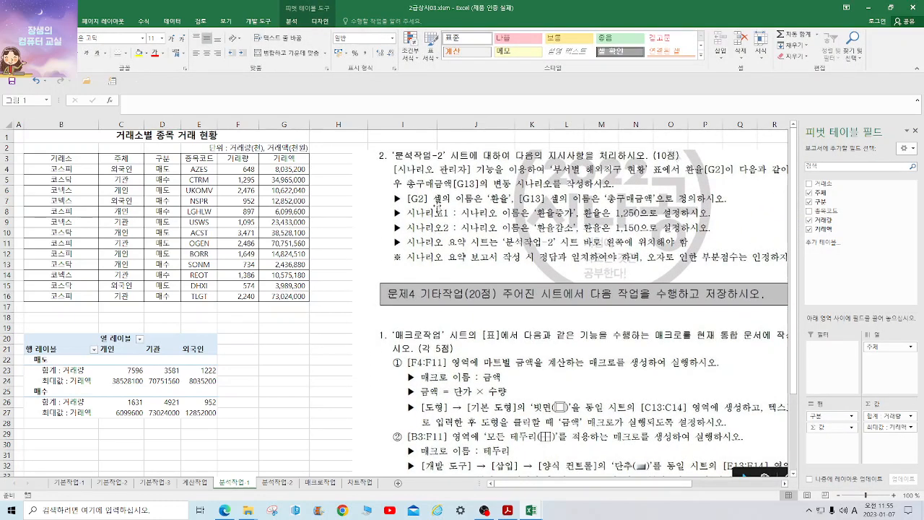
pyautogui.click(437, 206)
pyautogui.moveTo(353, 151); pyautogui.dragTo(461, 236)
pyautogui.moveTo(561, 292); pyautogui.dragTo(415, 248)
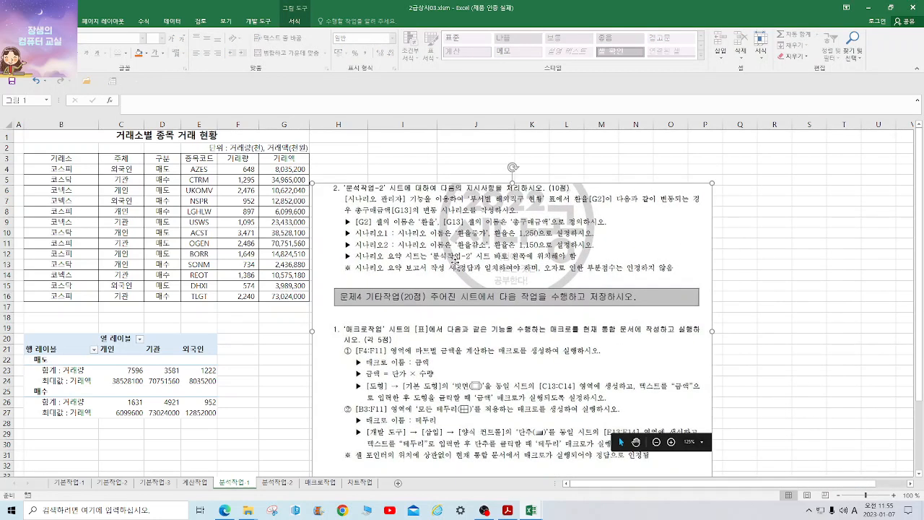
# Cut the instruction picture and paste it into the 분석작업-2 sheet, beside the 부서별 해외직구 현황 table.
pyautogui.rightClick(484, 263)
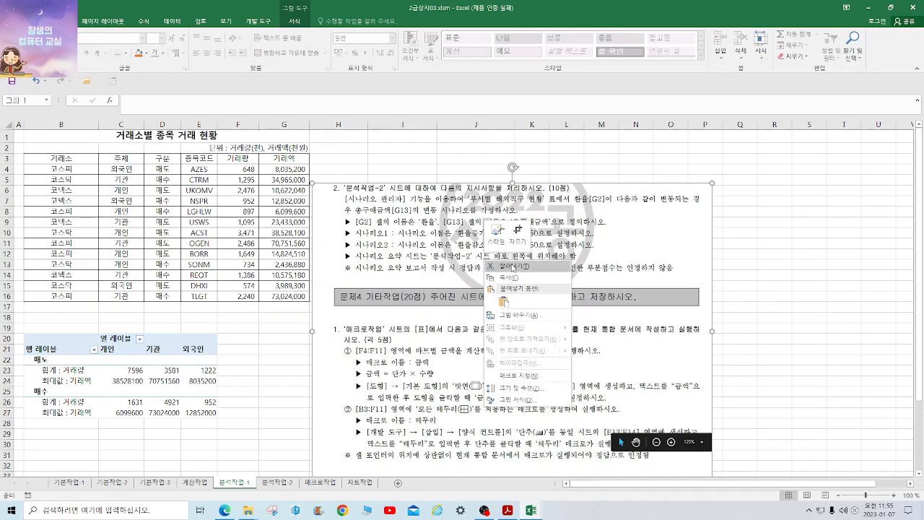
pyautogui.click(509, 266)
pyautogui.hotkey('ctrl', 'pagedown')
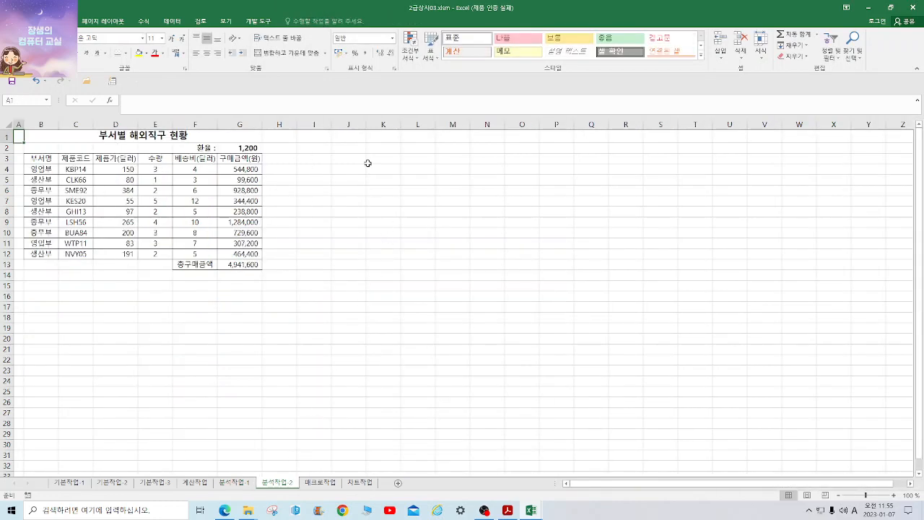
pyautogui.rightClick(369, 159)
pyautogui.click(388, 205)
pyautogui.moveTo(387, 206); pyautogui.dragTo(348, 194)
pyautogui.click(259, 297)
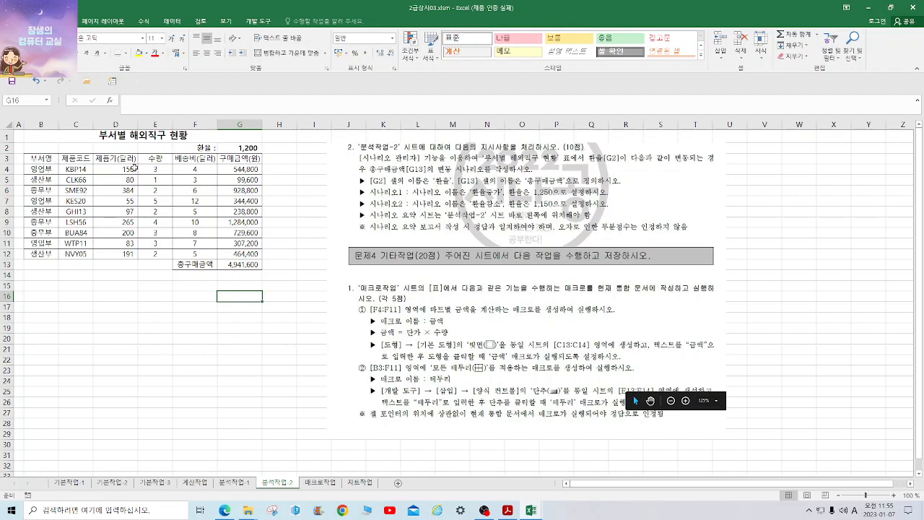
# Name cell G2 환율 and cell G13 총구매금액 on the 분석작업-2 sheet.
pyautogui.click(251, 147)
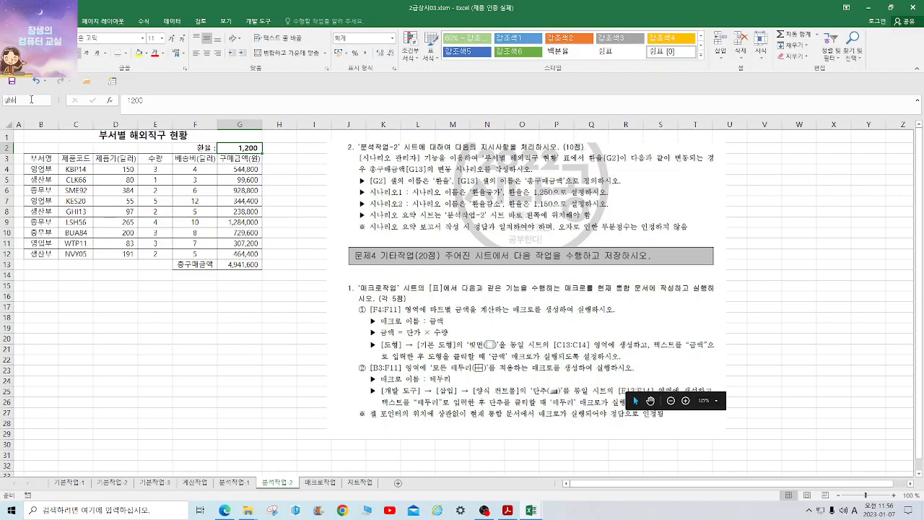
pyautogui.press('Hangul')
pyautogui.write('환ㅇ')
pyautogui.press('Return')
pyautogui.click(229, 264)
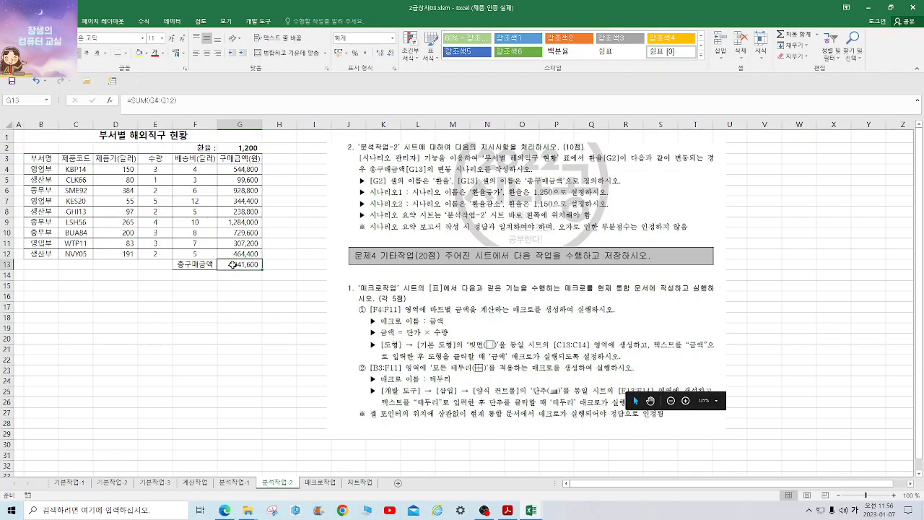
pyautogui.click(26, 100)
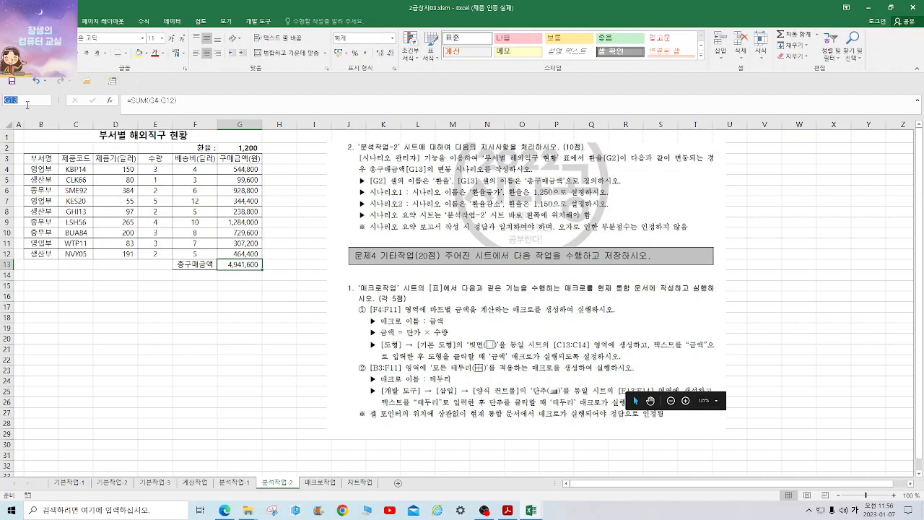
pyautogui.write('ㅊ')
pyautogui.write('총구매')
pyautogui.write('금액')
pyautogui.press('Return')
# Add a scenario named 환율증가 with G2 as the changing cell and 환율 set to 1250.
pyautogui.click(231, 149)
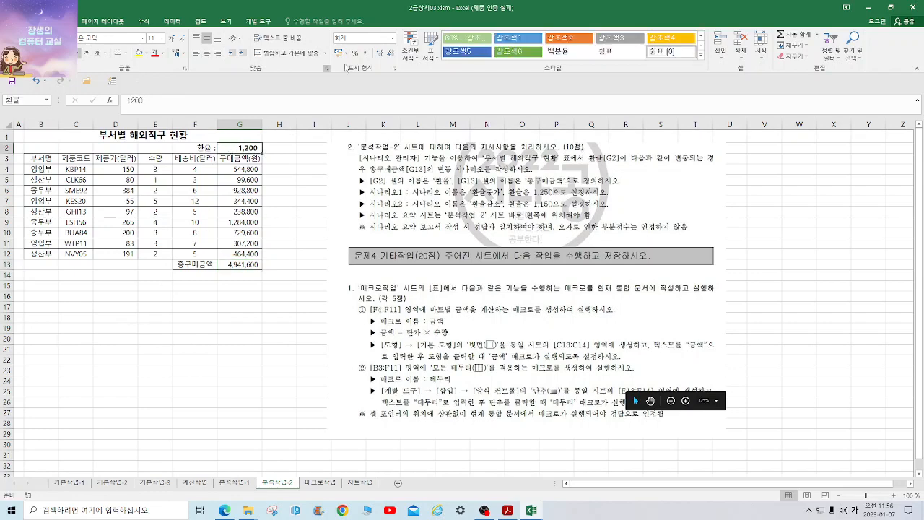
pyautogui.click(172, 22)
pyautogui.click(567, 45)
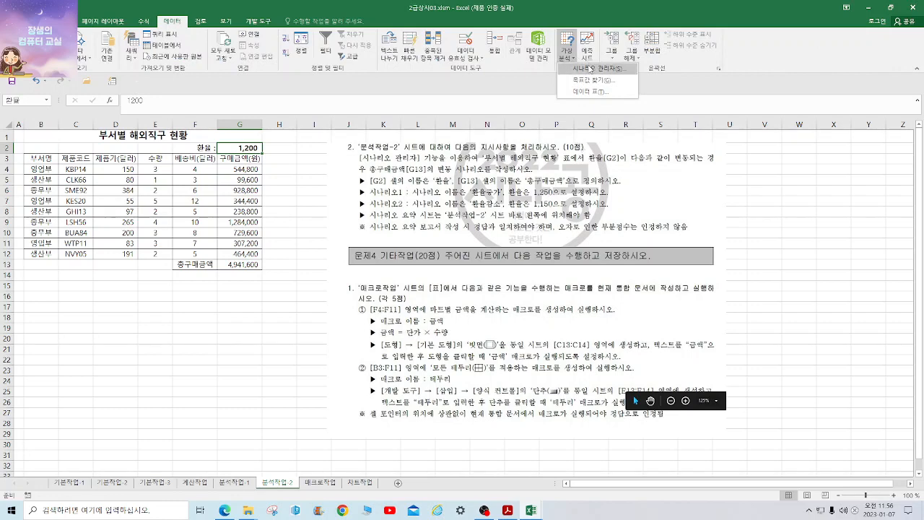
pyautogui.click(590, 68)
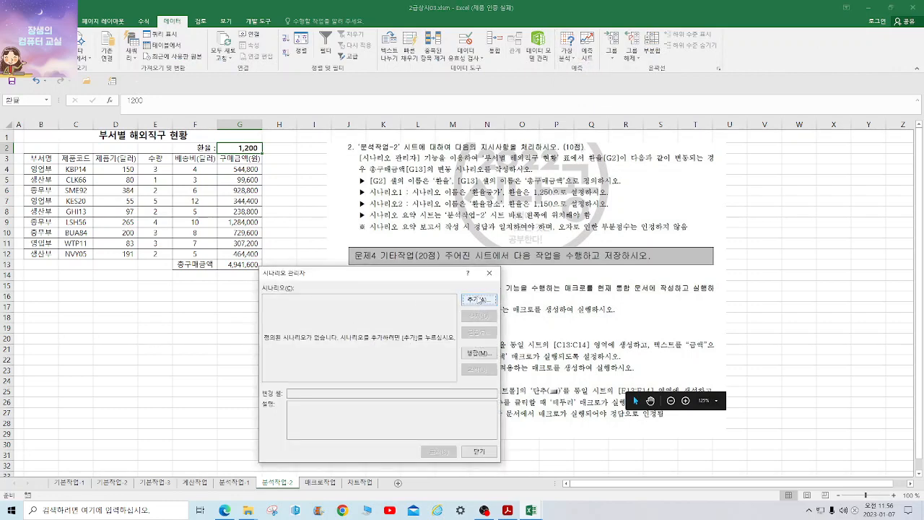
pyautogui.click(479, 299)
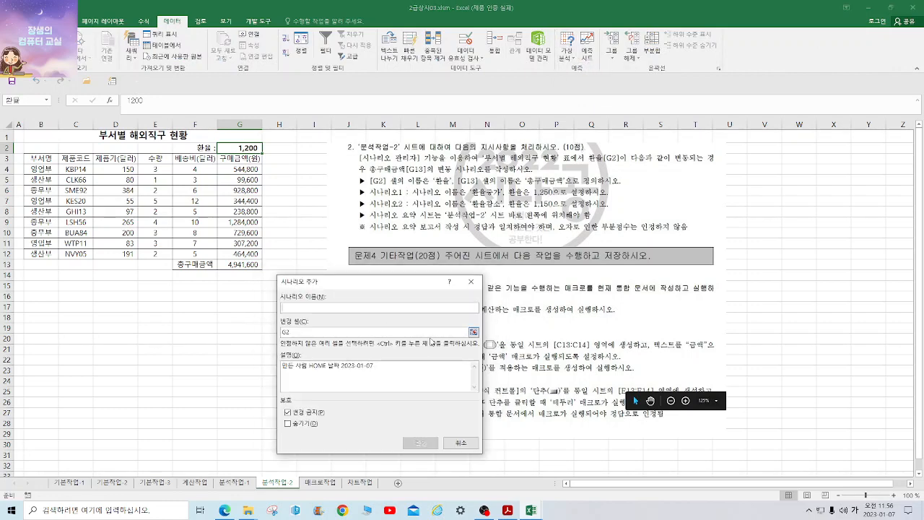
pyautogui.write('ㅎ')
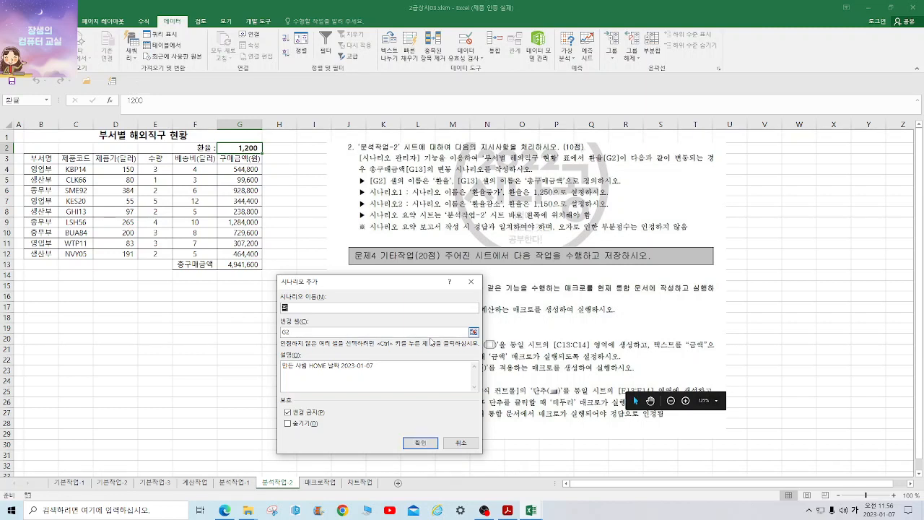
pyautogui.write('ㅇ')
pyautogui.write('율증가')
pyautogui.click(427, 442)
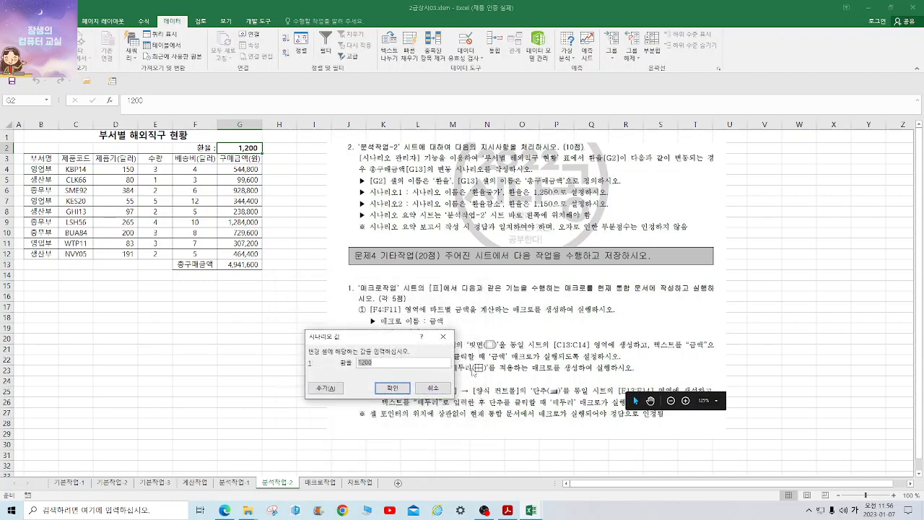
pyautogui.write('1')
pyautogui.click(386, 390)
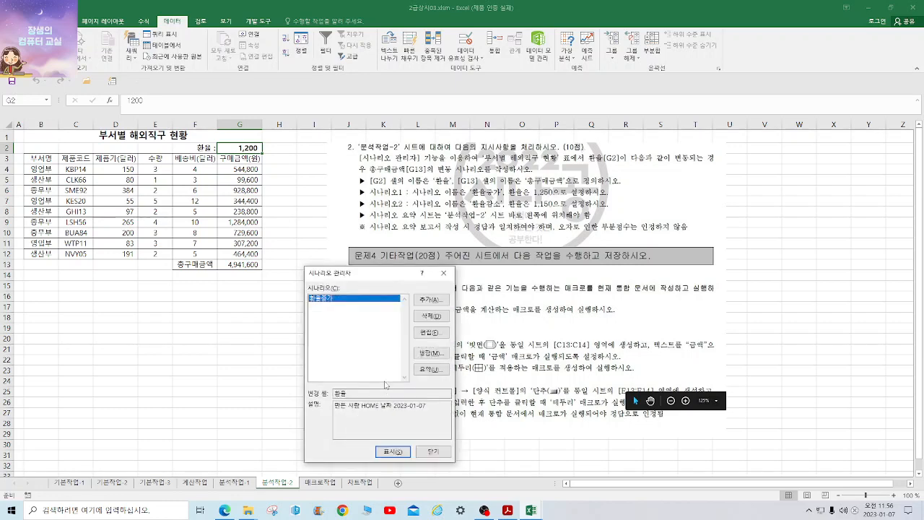
# Add a second scenario named 환율감소 for cell G2 with 환율 set to 1150.
pyautogui.click(433, 303)
pyautogui.write('ㅎ')
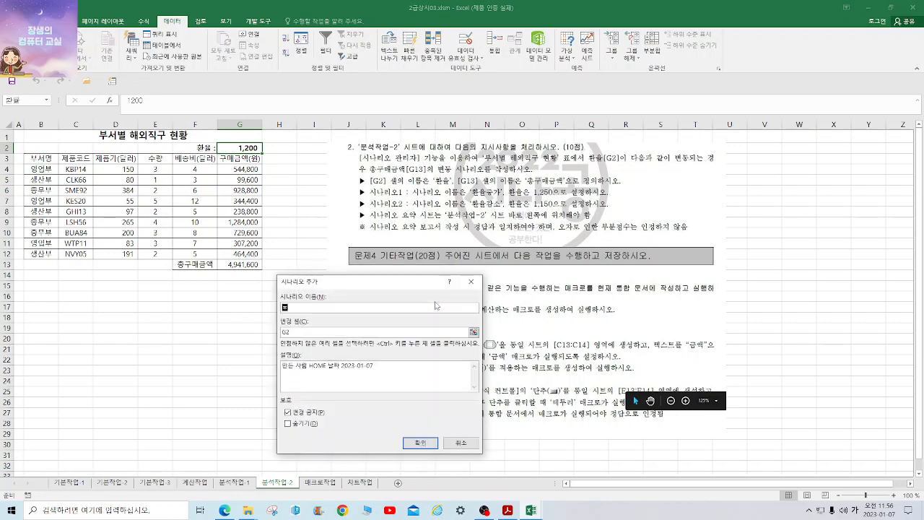
pyautogui.write('ㅘㄴㅇㅠㄹㄱㅏㅁㅅㅗ')
pyautogui.click(423, 443)
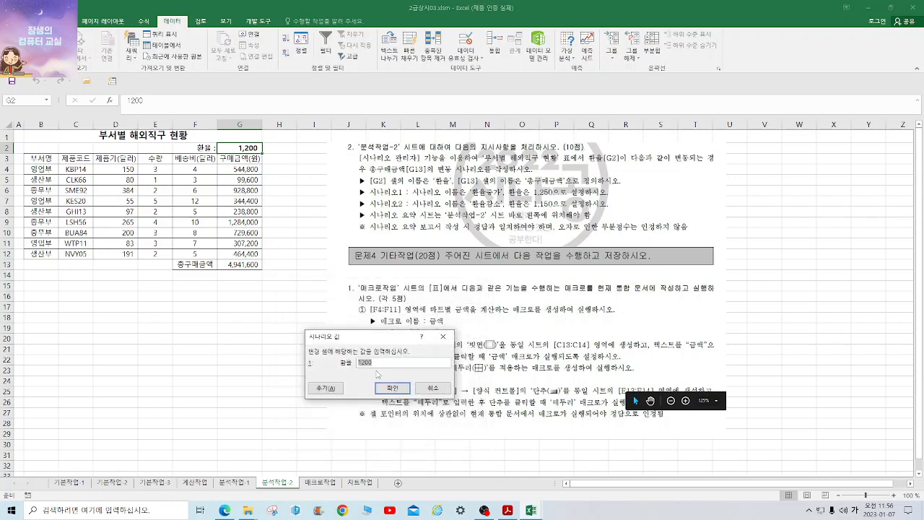
pyautogui.write('15')
pyautogui.click(399, 390)
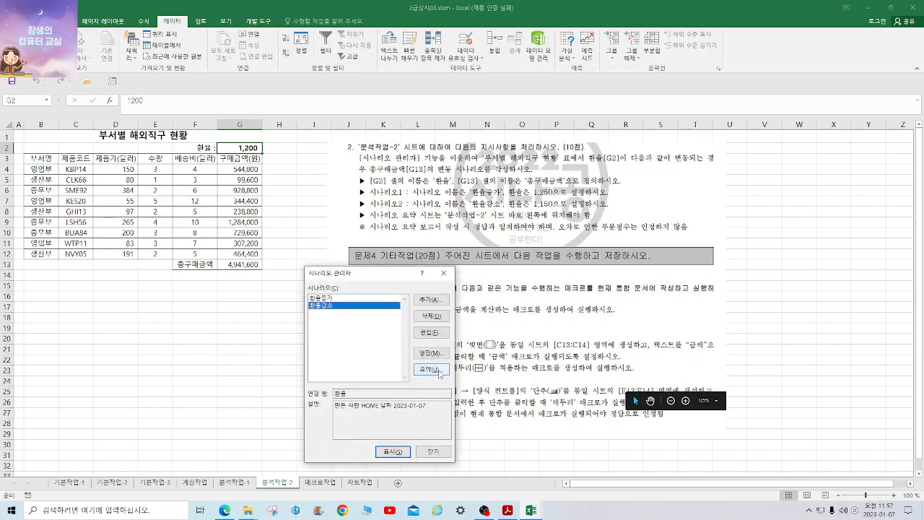
# Generate a scenario summary report (시나리오 요약) with G13 as the result cell.
pyautogui.click(431, 370)
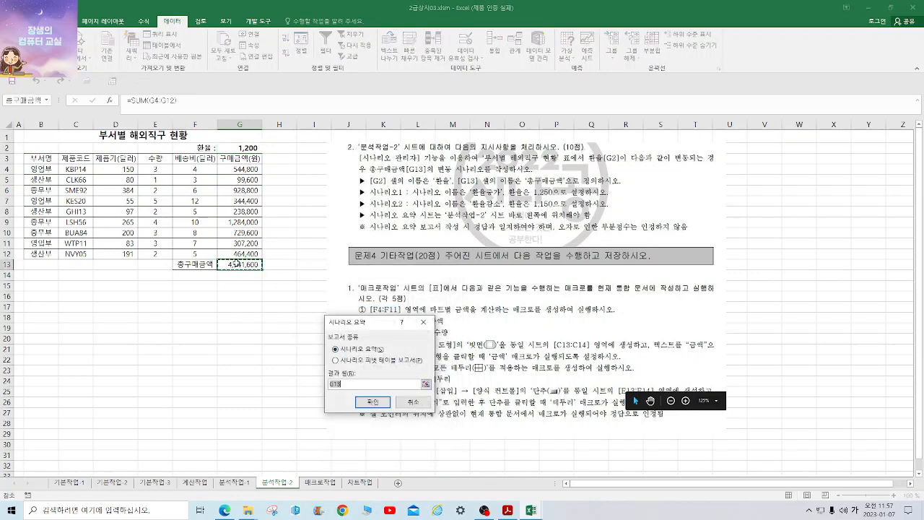
pyautogui.click(373, 405)
pyautogui.click(373, 402)
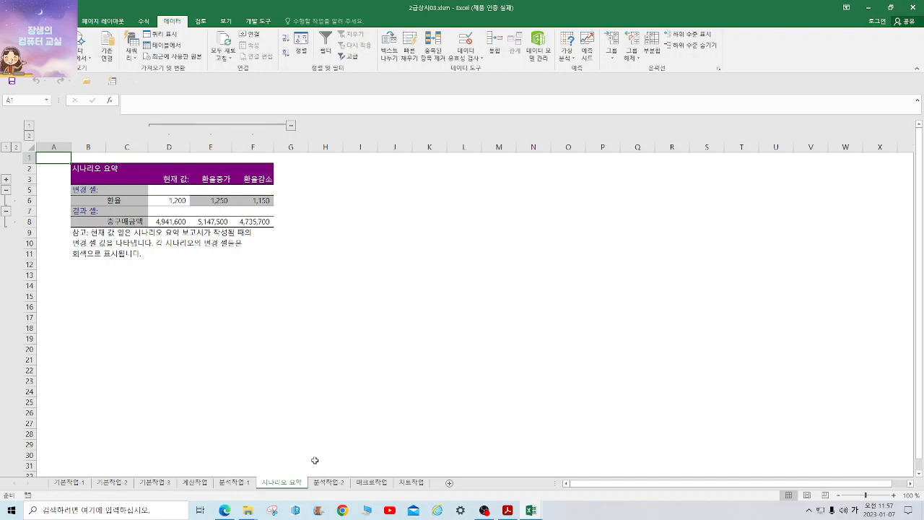
# Copy the instruction picture from the 분석작업-2 sheet and paste it into the 매크로작업 sheet at L5.
pyautogui.click(337, 485)
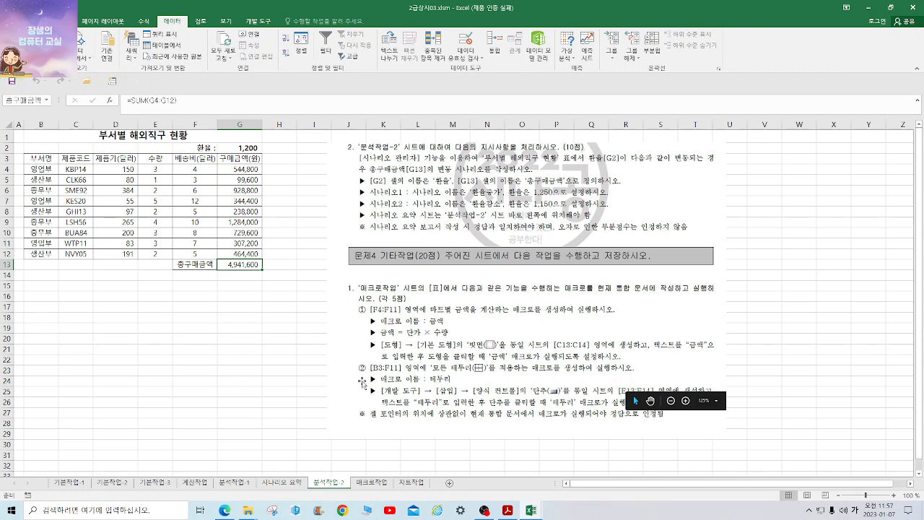
pyautogui.click(598, 325)
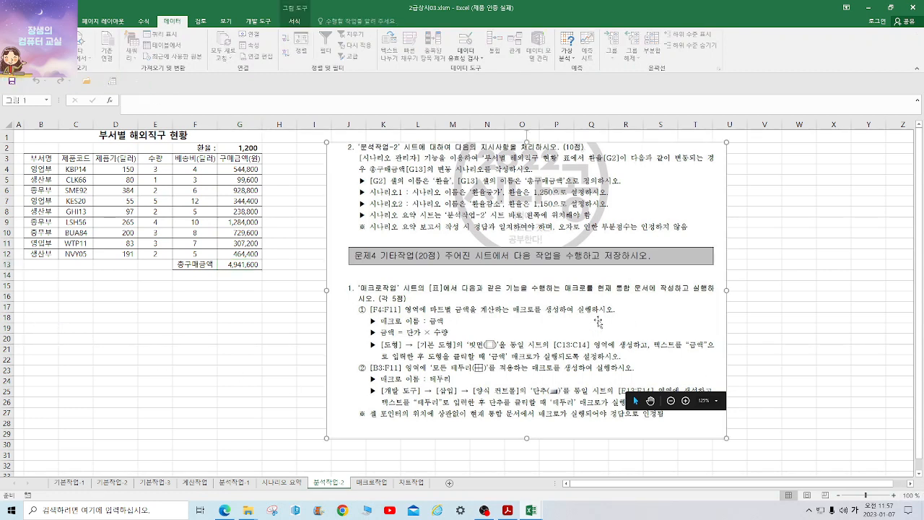
pyautogui.rightClick(599, 321)
pyautogui.click(625, 337)
pyautogui.click(371, 482)
pyautogui.rightClick(398, 181)
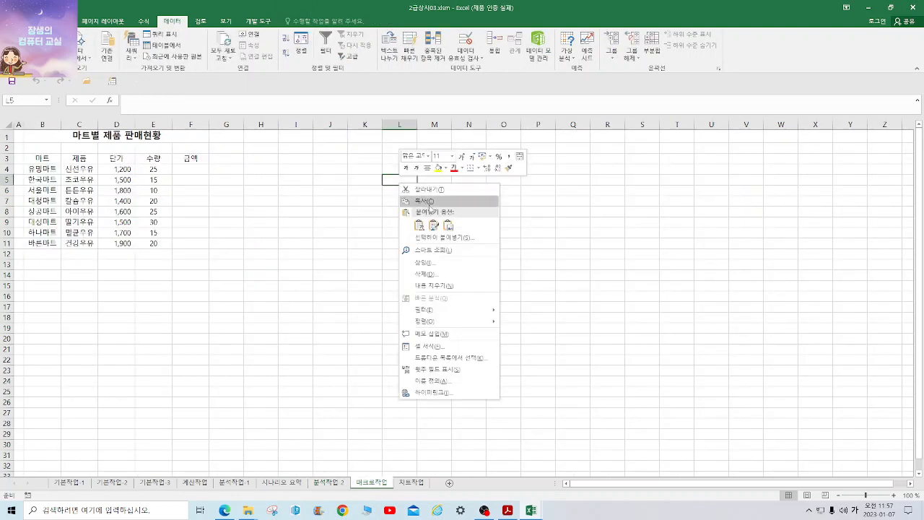
pyautogui.click(420, 228)
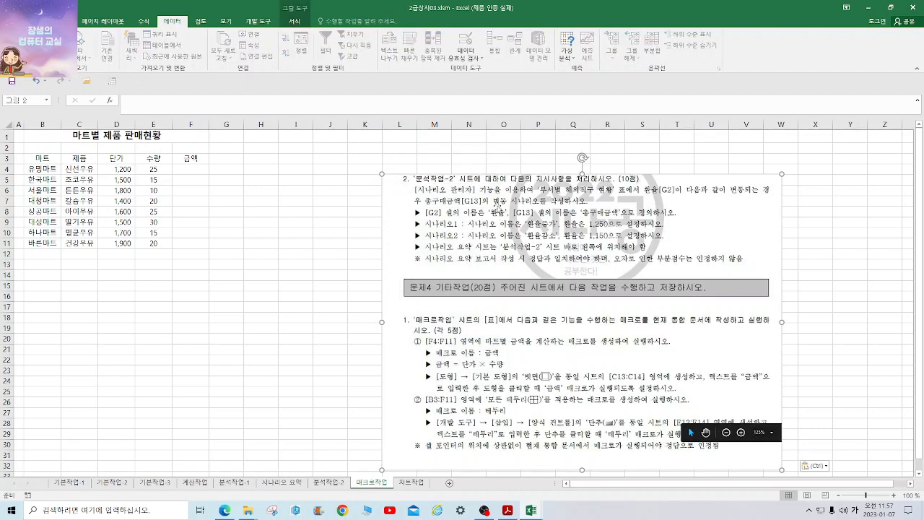
# Crop the 분석작업-2 instructions off the top of the pasted picture and move the picture up beside the table.
pyautogui.moveTo(495, 203); pyautogui.dragTo(388, 166)
pyautogui.click(302, 23)
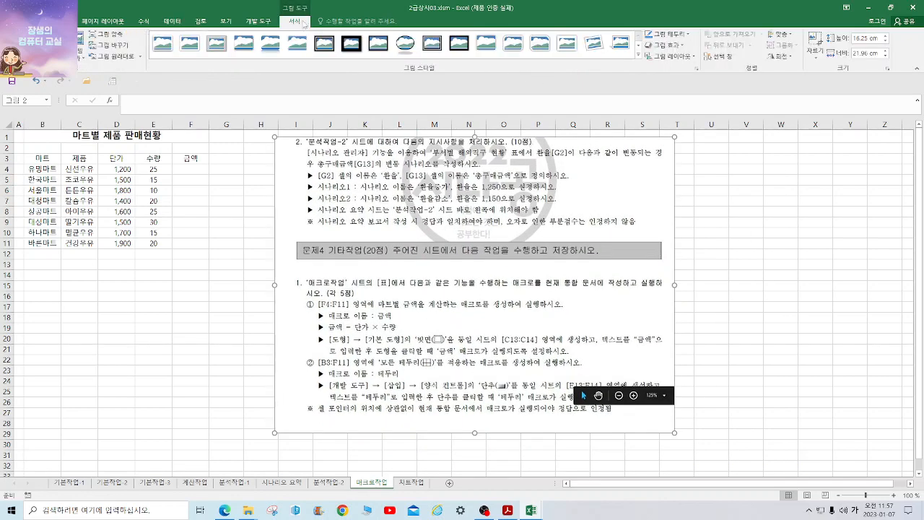
pyautogui.click(814, 37)
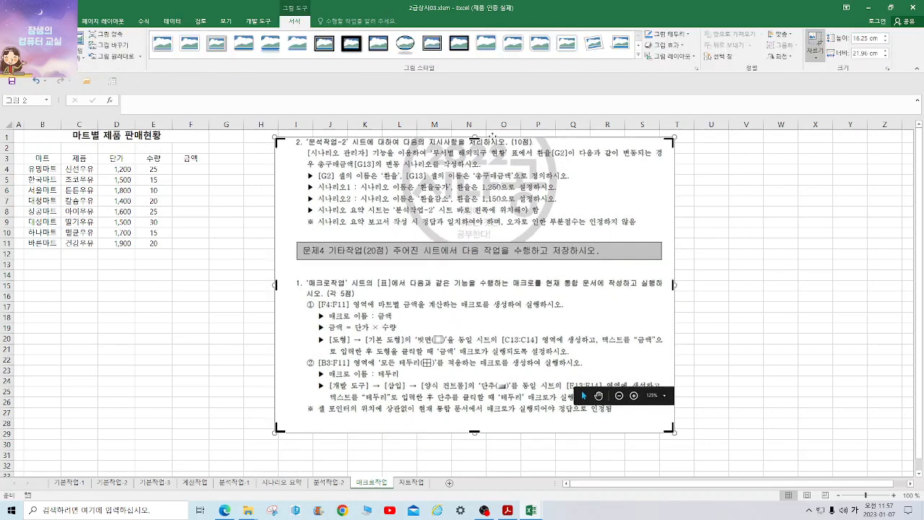
pyautogui.moveTo(474, 138); pyautogui.dragTo(476, 238)
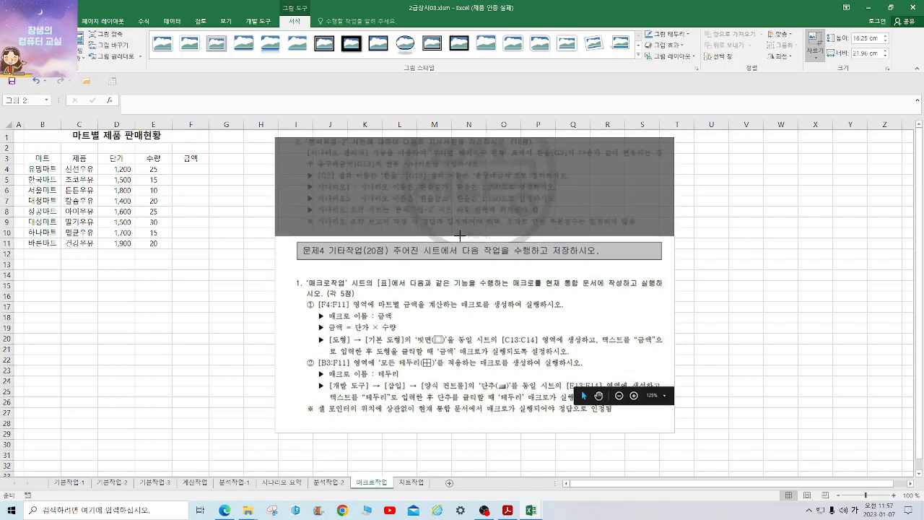
pyautogui.click(744, 298)
pyautogui.moveTo(595, 295); pyautogui.dragTo(590, 205)
pyautogui.click(434, 392)
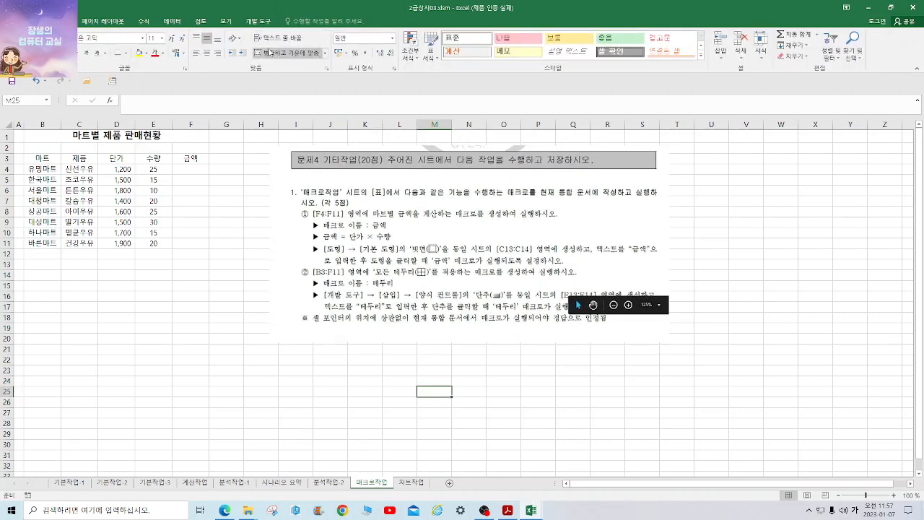
# Start recording a macro named 금액, stored in the current workbook (현재 통합 문서).
pyautogui.click(267, 23)
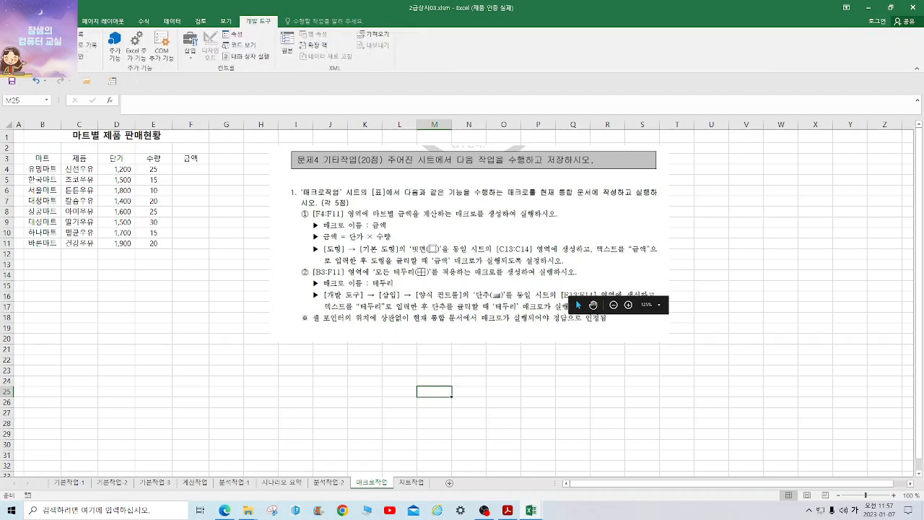
pyautogui.click(82, 35)
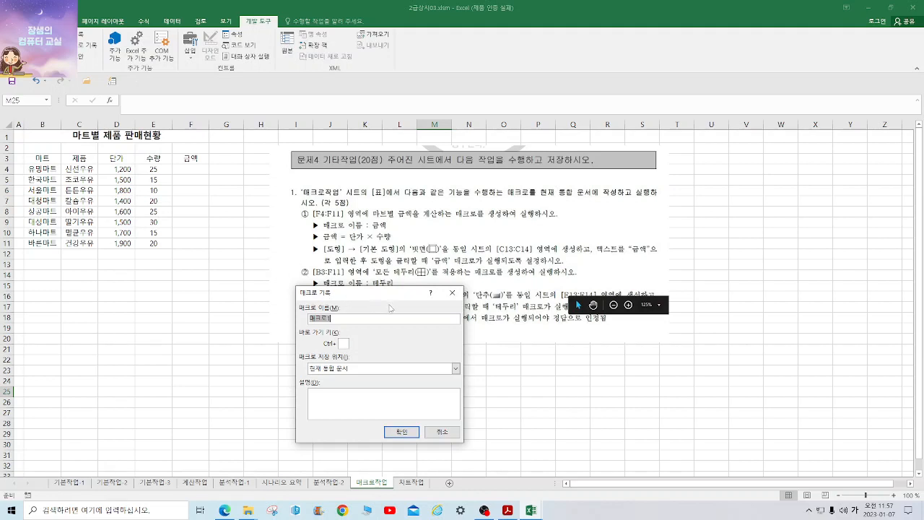
pyautogui.moveTo(354, 300); pyautogui.dragTo(242, 249)
pyautogui.write('ㄱ')
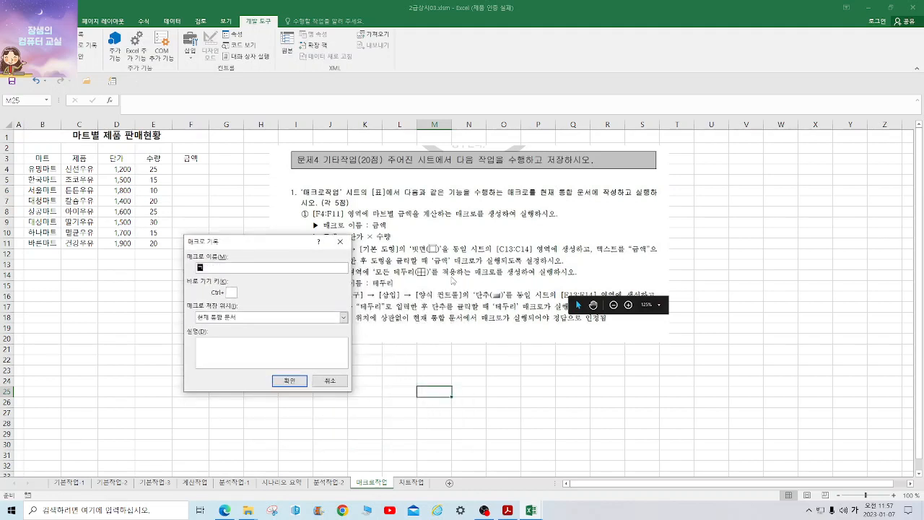
pyautogui.write('액')
pyautogui.click(288, 380)
pyautogui.click(191, 169)
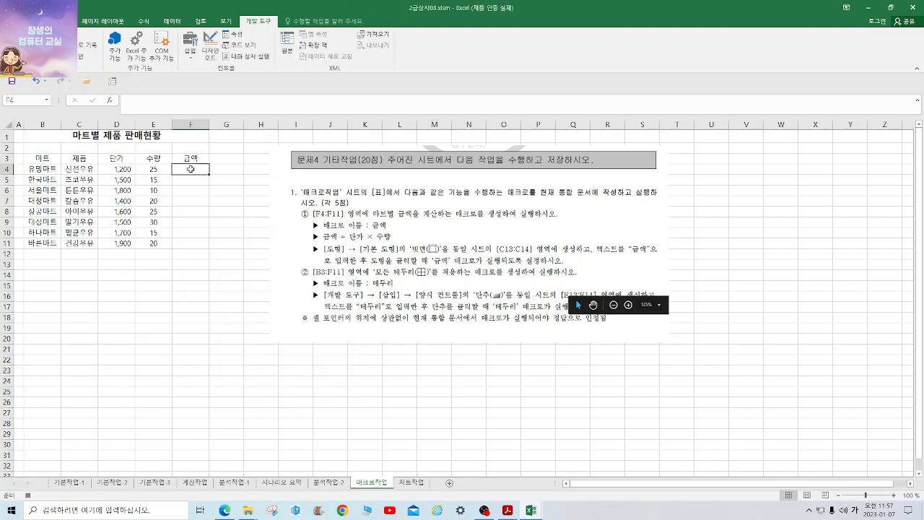
pyautogui.write('=')
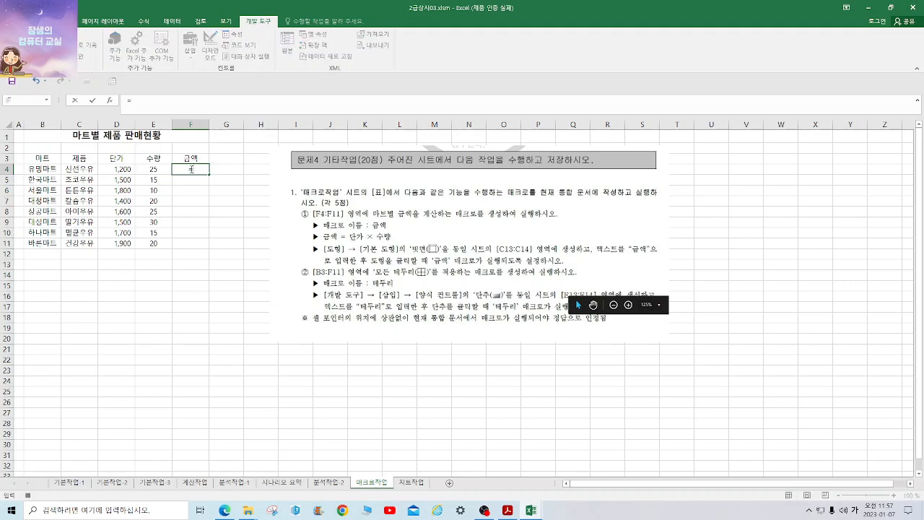
pyautogui.click(117, 169)
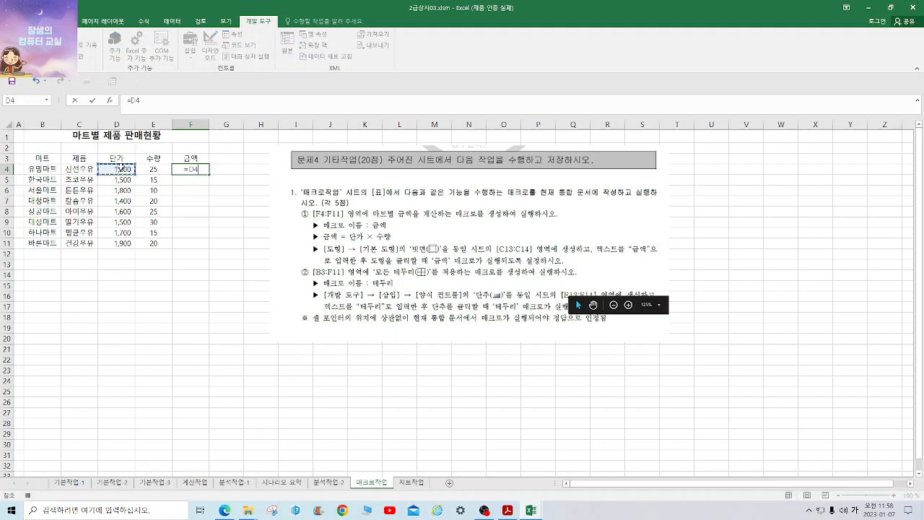
pyautogui.press('Escape')
pyautogui.click(152, 169)
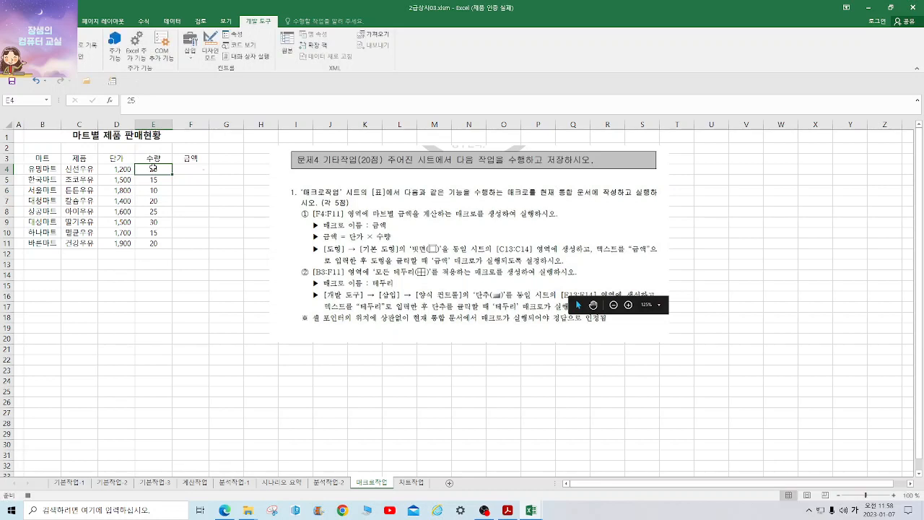
pyautogui.click(188, 169)
pyautogui.write('다')
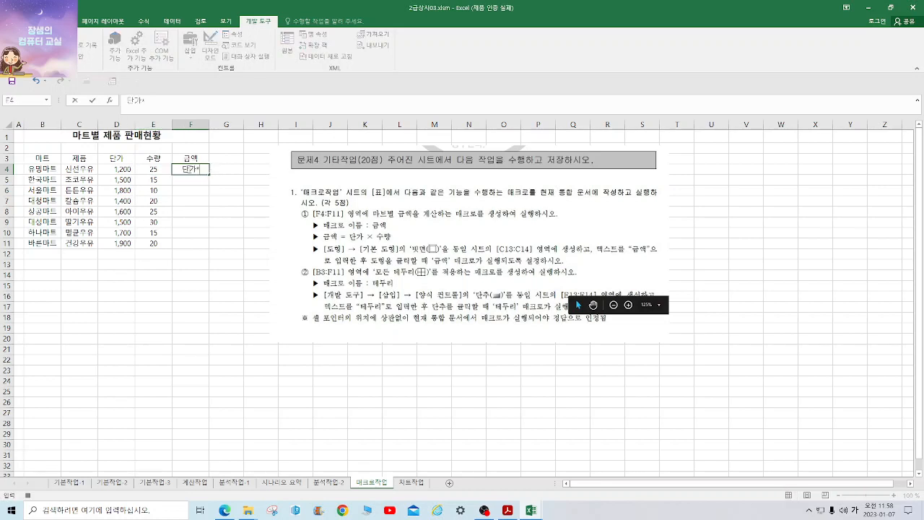
pyautogui.moveTo(180, 169); pyautogui.dragTo(223, 171)
pyautogui.press('Delete')
pyautogui.click(265, 204)
# Calculate 금액 in F4 as =D4*E4, fill the formula down to F11, and stop recording the macro.
pyautogui.click(183, 169)
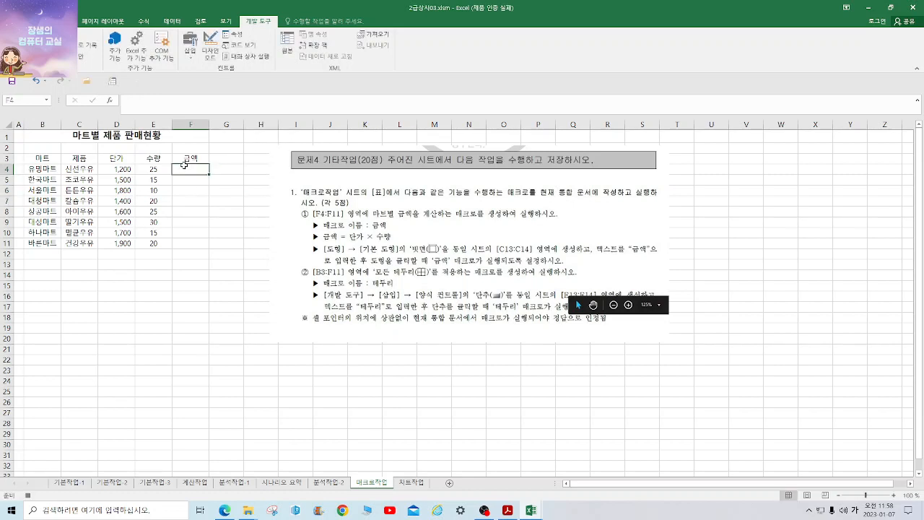
pyautogui.write('=')
pyautogui.click(116, 168)
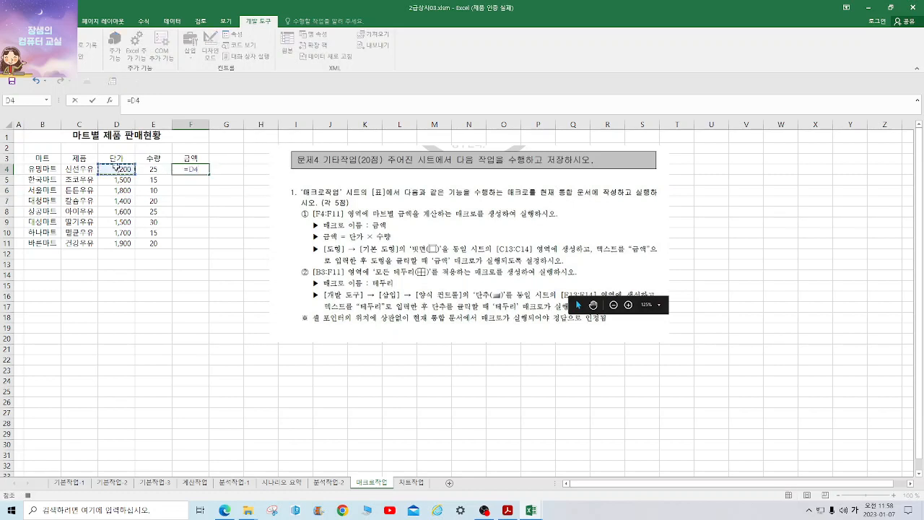
pyautogui.write('*')
pyautogui.click(155, 169)
pyautogui.hotkey('ctrl', 'Return')
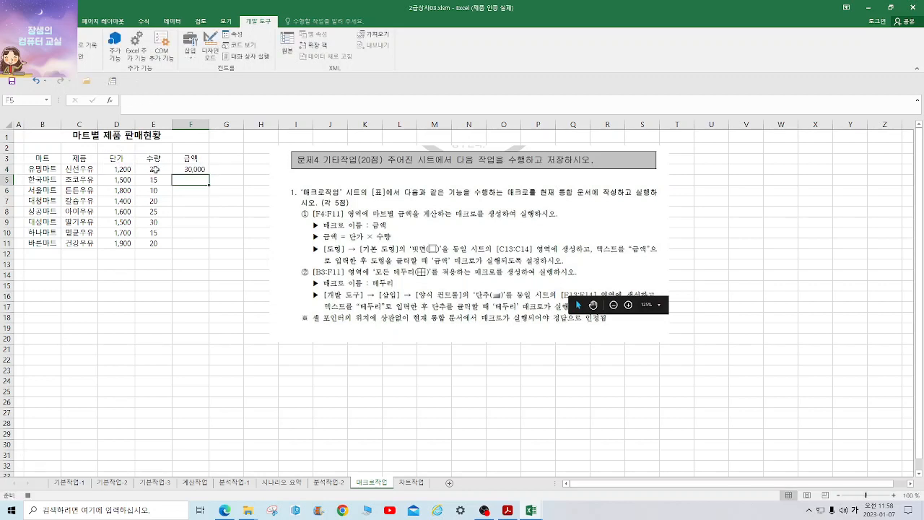
pyautogui.moveTo(208, 174); pyautogui.dragTo(208, 249)
pyautogui.click(262, 262)
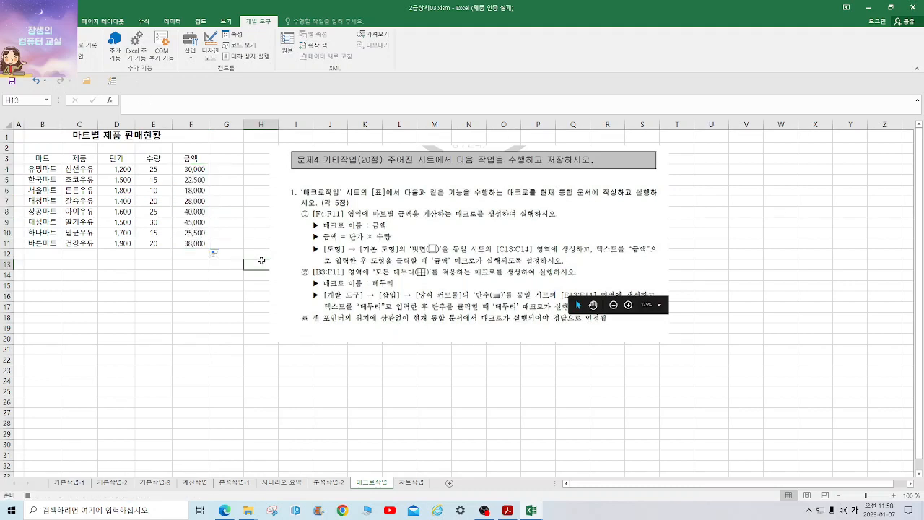
pyautogui.click(65, 35)
# Start recording a second macro named 테두리, stored in the current workbook (현재 통합 문서).
pyautogui.click(82, 36)
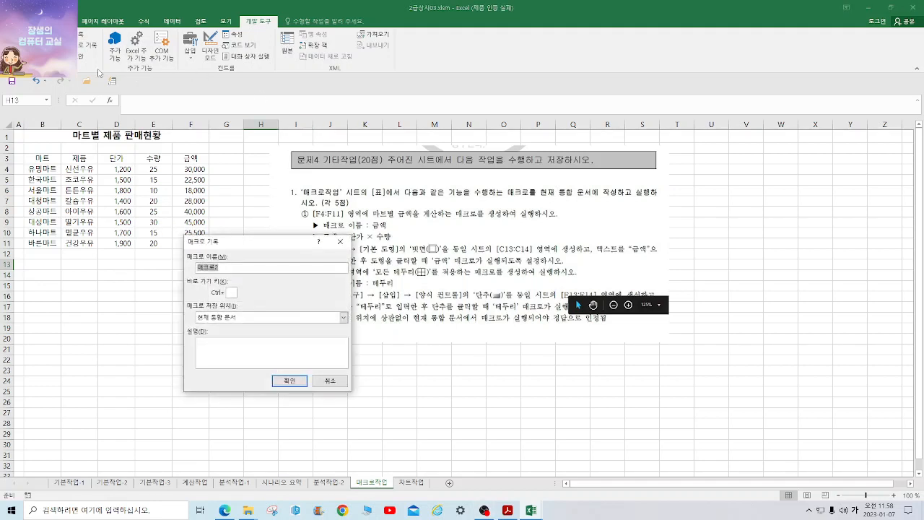
pyautogui.moveTo(270, 244); pyautogui.dragTo(303, 189)
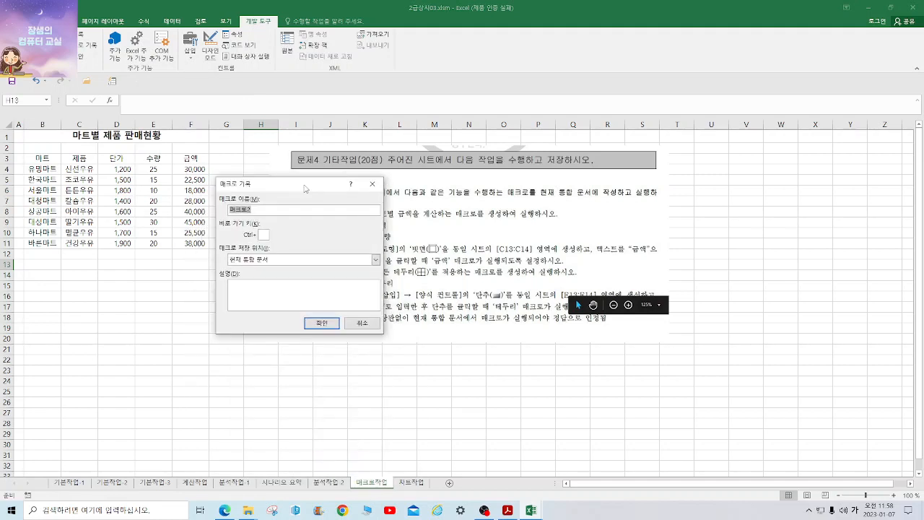
pyautogui.write('금')
pyautogui.write('두리')
pyautogui.click(321, 323)
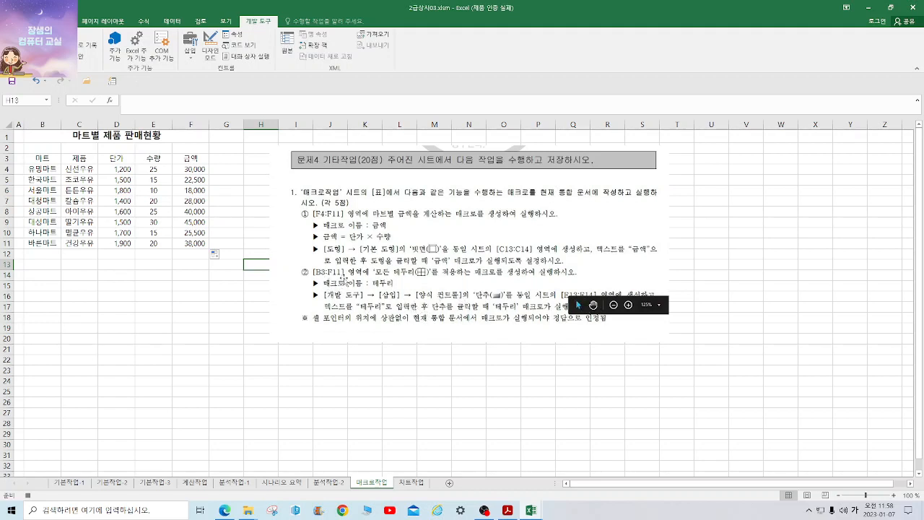
# Apply all borders (모든 테두리) to B3:F11 and stop recording the macro.
pyautogui.moveTo(33, 157); pyautogui.dragTo(186, 244)
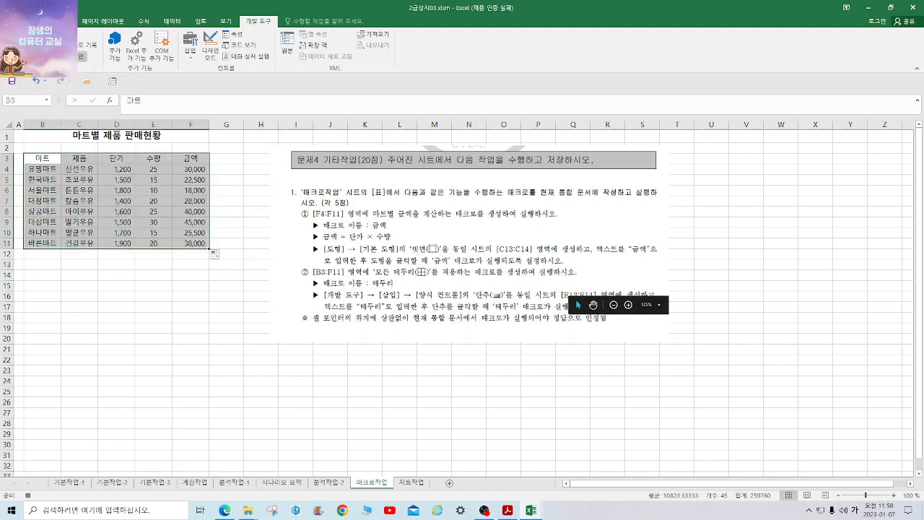
pyautogui.click(40, 22)
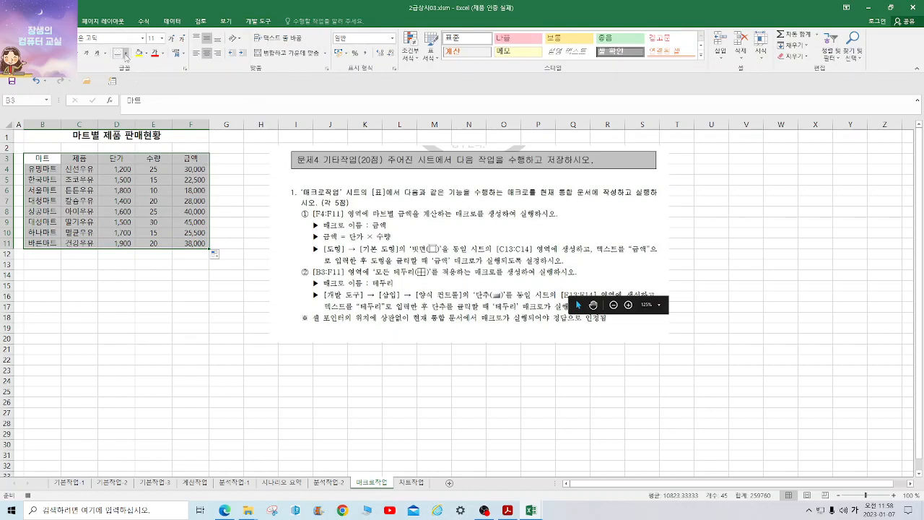
pyautogui.click(126, 53)
pyautogui.click(136, 136)
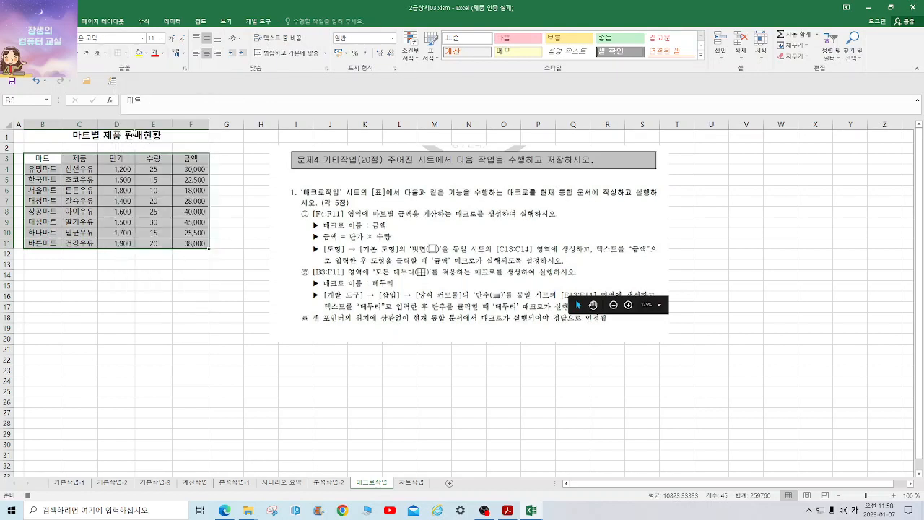
pyautogui.click(254, 256)
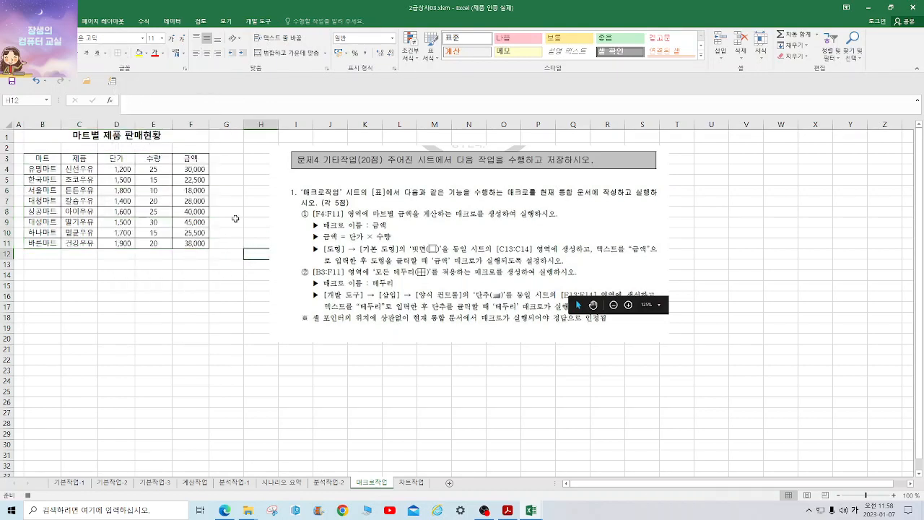
pyautogui.click(258, 21)
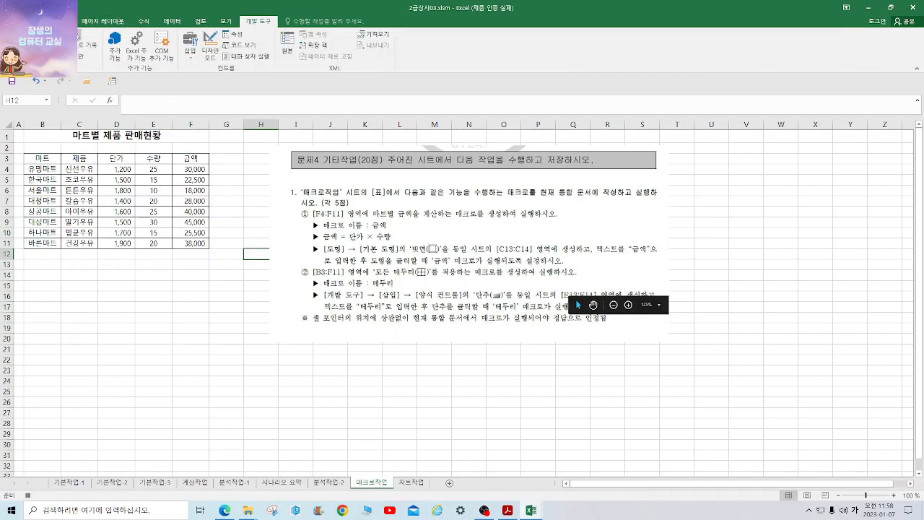
pyautogui.click(333, 433)
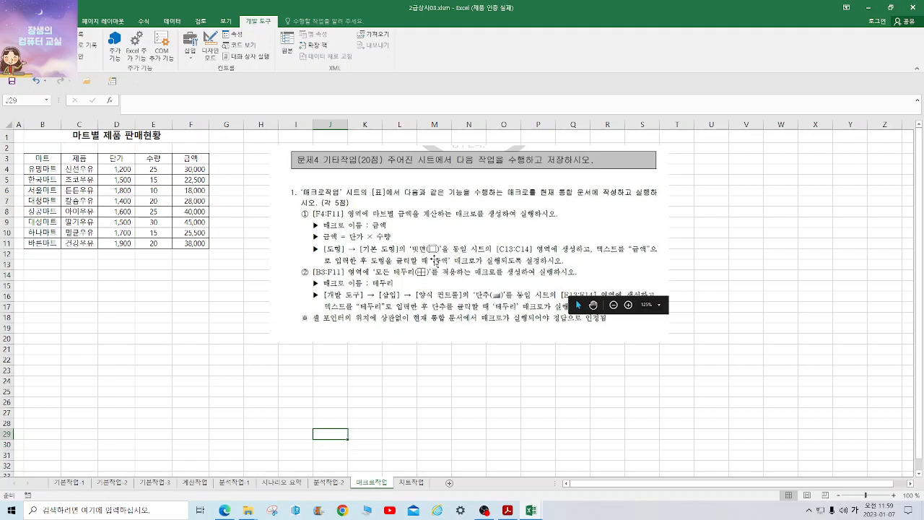
# Draw a bevel shape (빗면) snapped to cells C13:C14 and give it the text 금액.
pyautogui.click(62, 21)
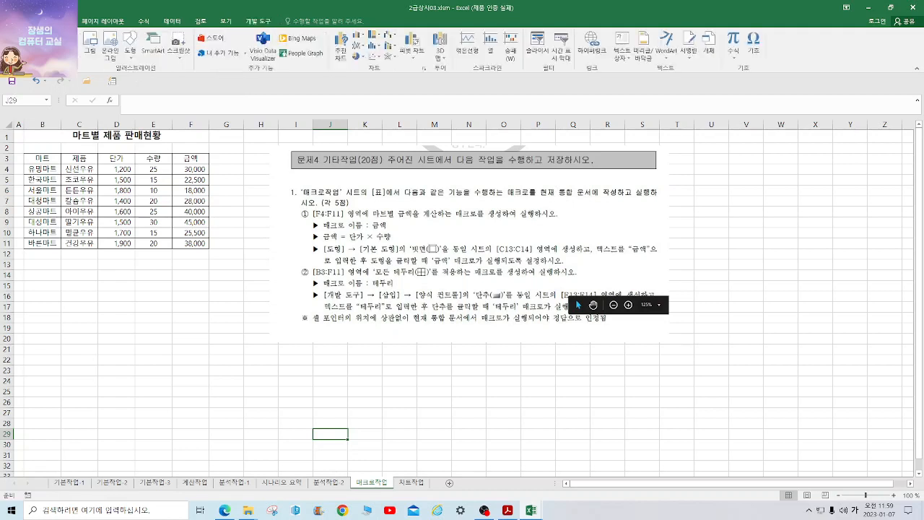
pyautogui.click(130, 48)
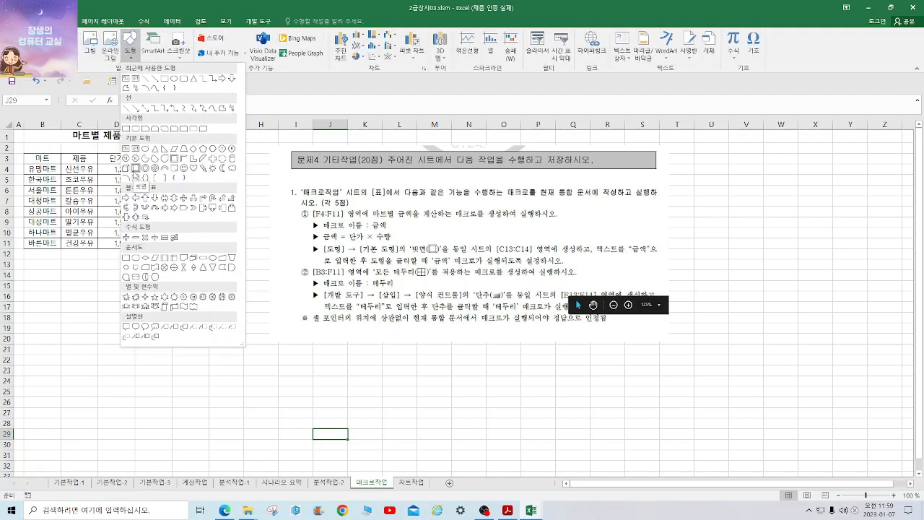
pyautogui.click(134, 167)
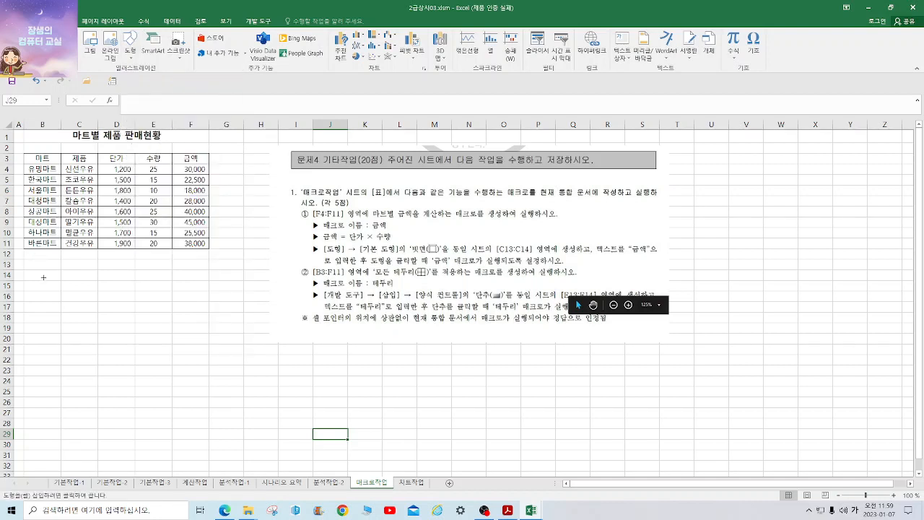
pyautogui.press('alt')
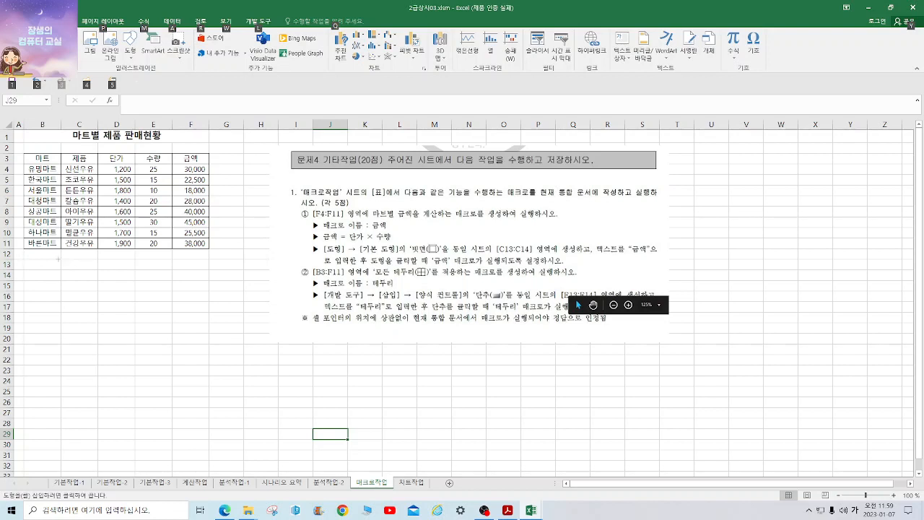
pyautogui.moveTo(61, 259); pyautogui.dragTo(74, 276)
pyautogui.moveTo(84, 278); pyautogui.dragTo(85, 280)
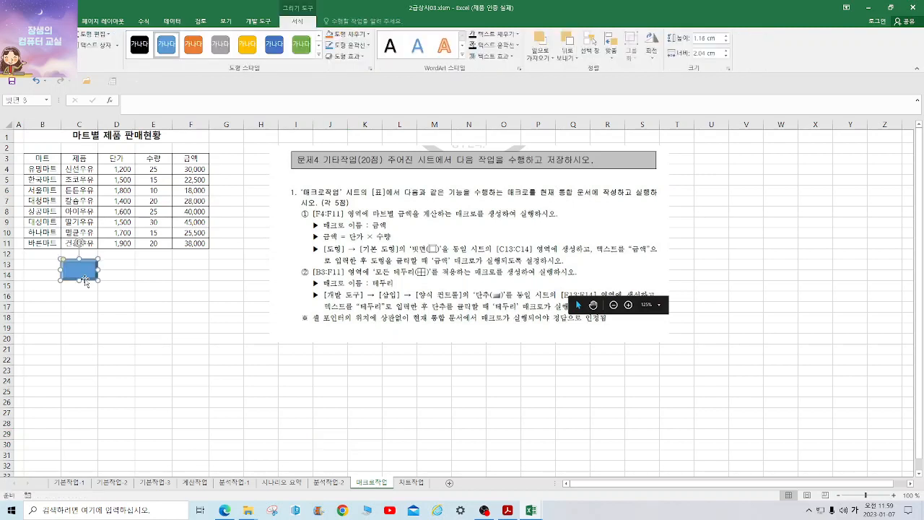
pyautogui.write('금액')
pyautogui.click(124, 275)
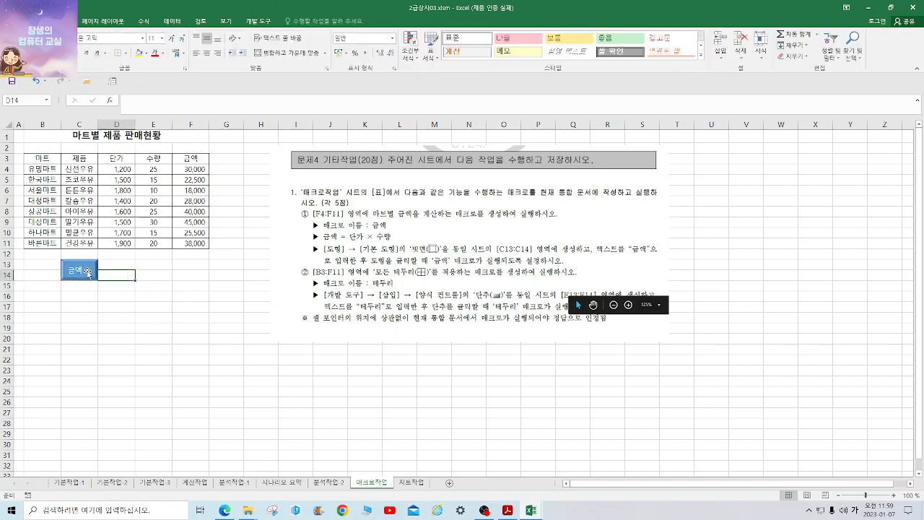
# Assign this workbook's 금액 macro to the bevel shape at C13:C14.
pyautogui.rightClick(74, 265)
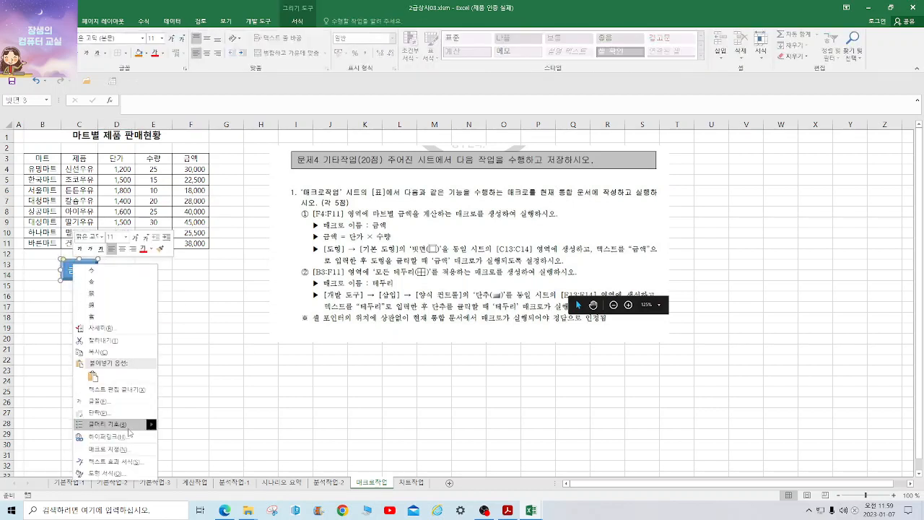
pyautogui.click(118, 451)
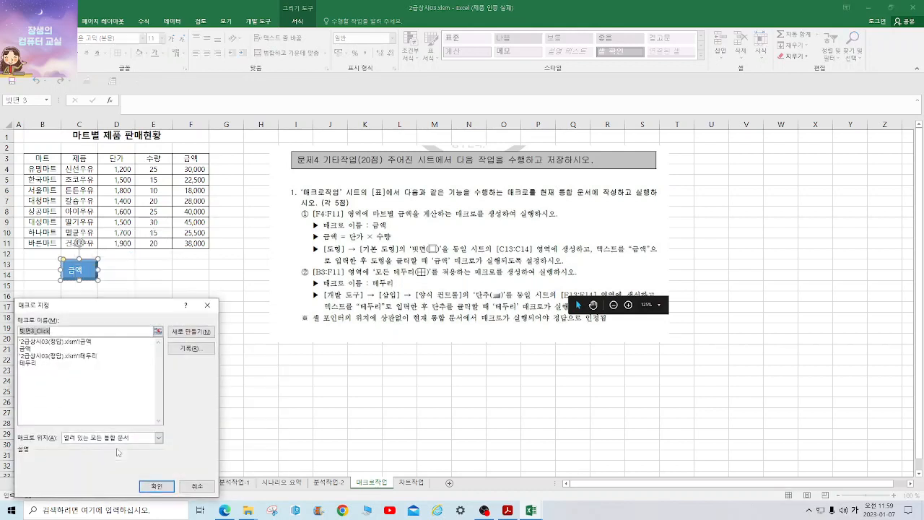
pyautogui.click(42, 349)
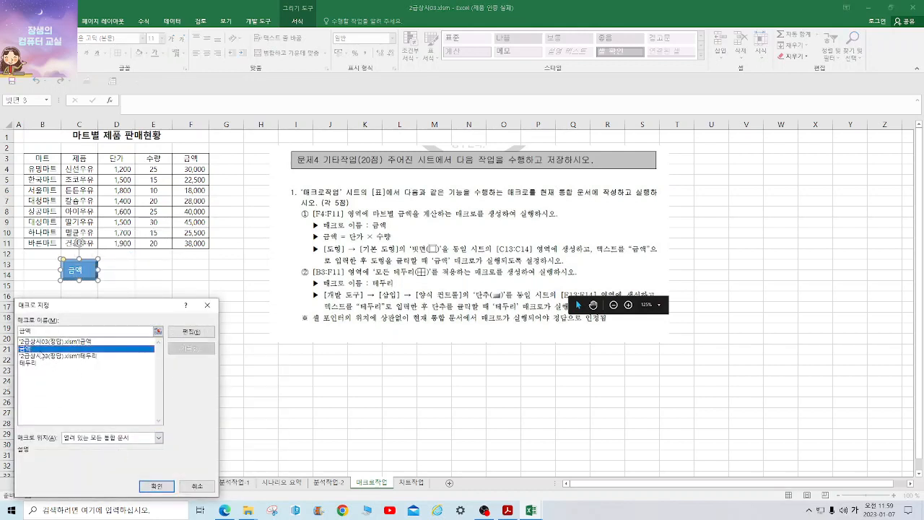
pyautogui.click(156, 487)
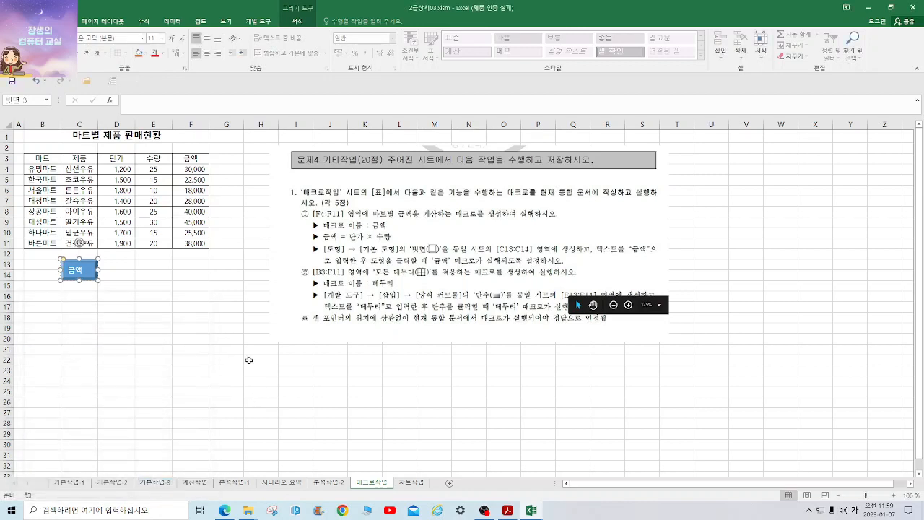
# Draw a form-control button snapped to cells E13:E14 and assign this workbook's 테두리 macro to it.
pyautogui.click(238, 283)
pyautogui.click(253, 22)
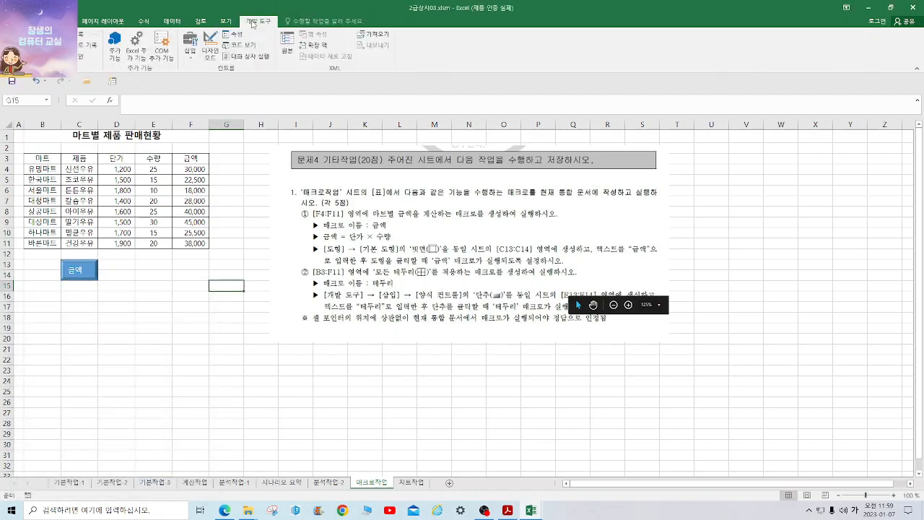
pyautogui.click(190, 45)
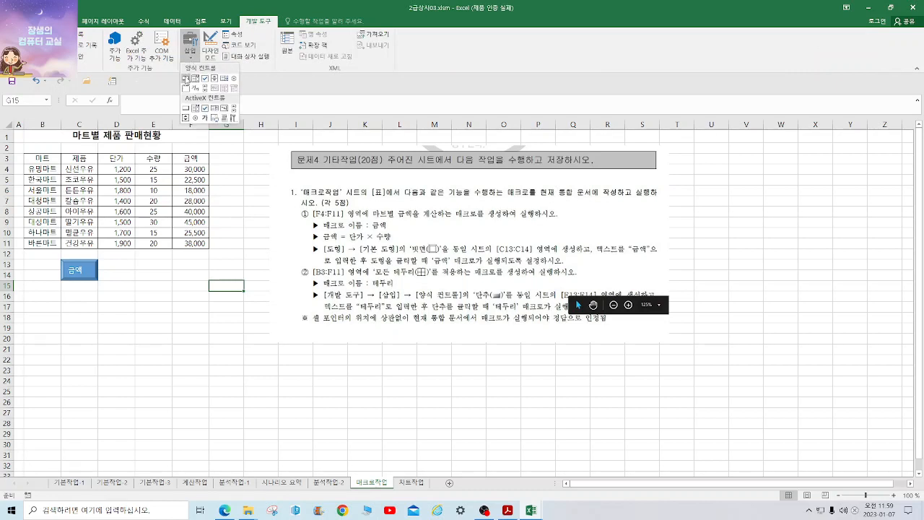
pyautogui.click(186, 78)
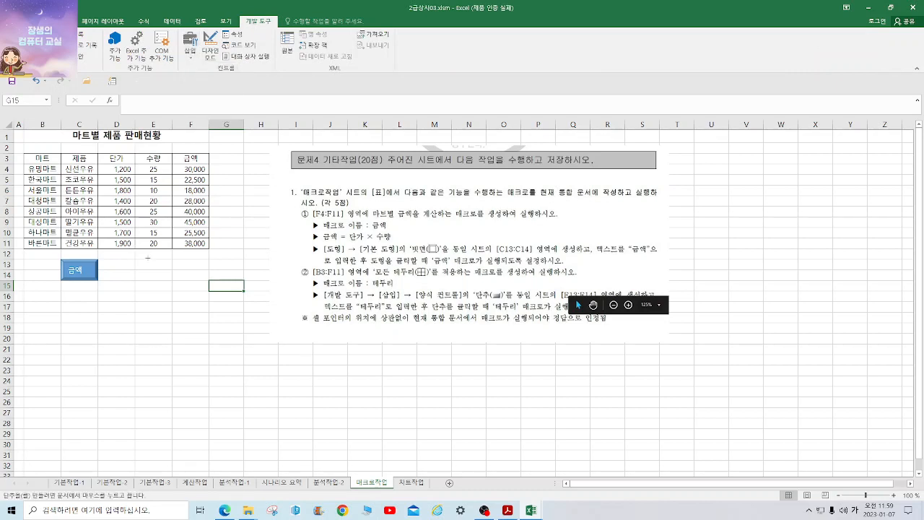
pyautogui.press('alt')
pyautogui.moveTo(136, 258); pyautogui.dragTo(172, 281)
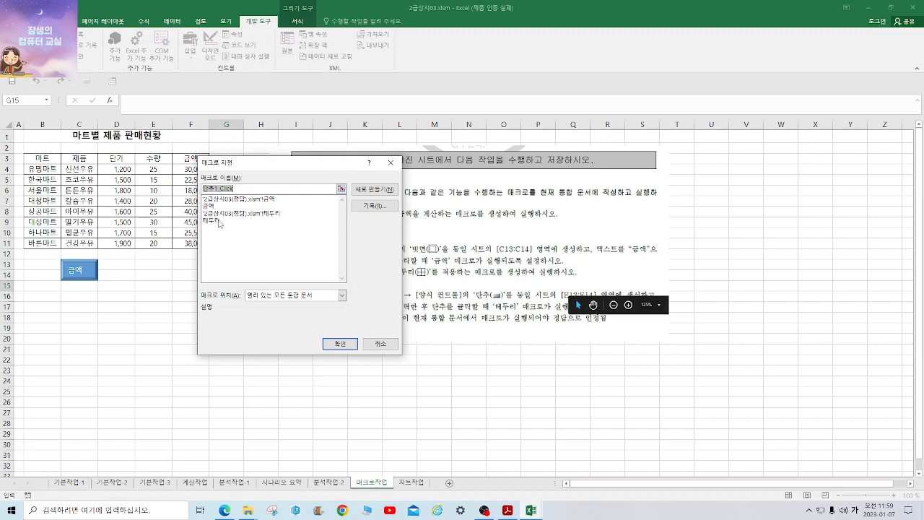
pyautogui.click(219, 222)
pyautogui.click(344, 347)
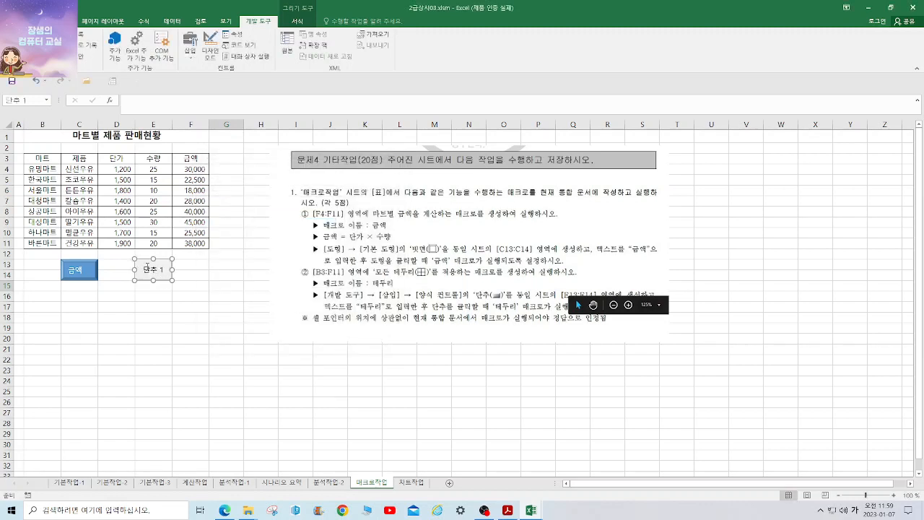
# Replace the caption of the form-control button at E13:E14 with 테두리.
pyautogui.click(166, 270)
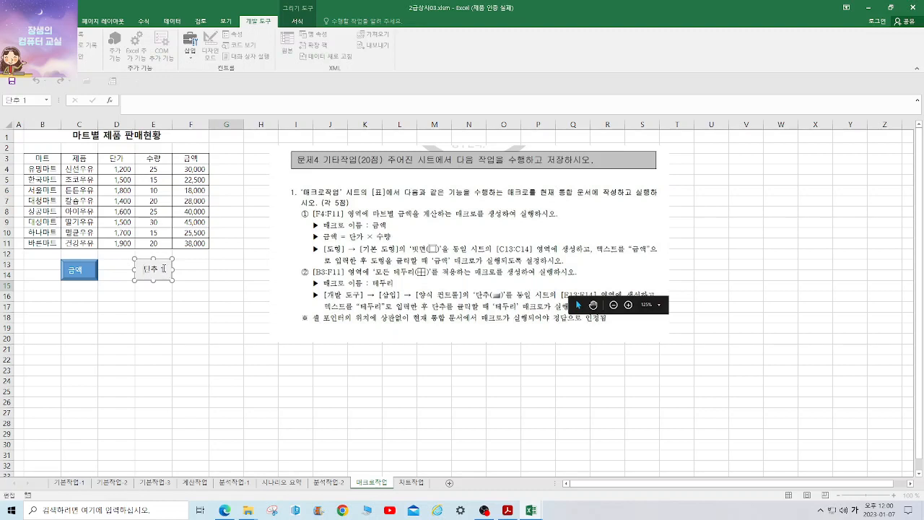
pyautogui.moveTo(162, 268); pyautogui.dragTo(134, 269)
pyautogui.write('테두리')
pyautogui.click(230, 307)
# Clear the amounts in F4:F11 and remove all borders (테두리 없음) from B3:F11.
pyautogui.moveTo(191, 169); pyautogui.dragTo(188, 243)
pyautogui.press('Delete')
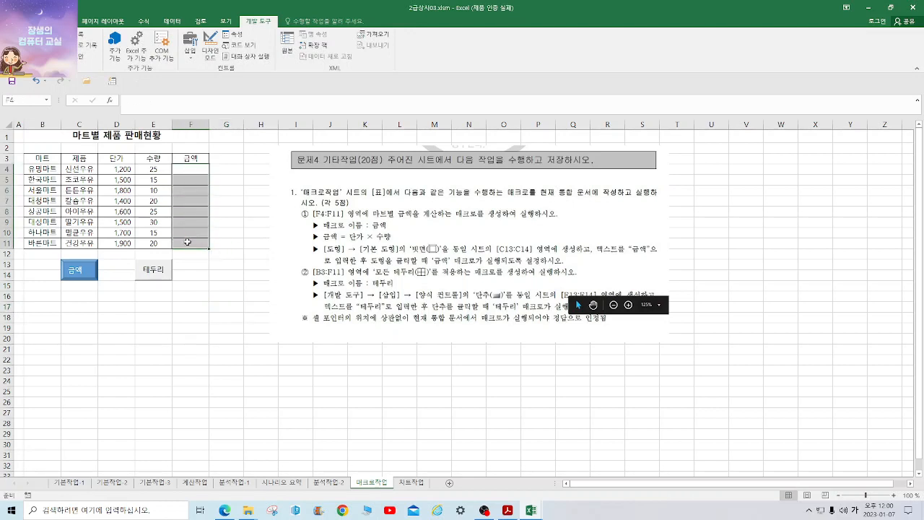
pyautogui.moveTo(52, 163)
pyautogui.mouseDown()
pyautogui.moveTo(101, 172)
pyautogui.moveTo(189, 243)
pyautogui.mouseUp()
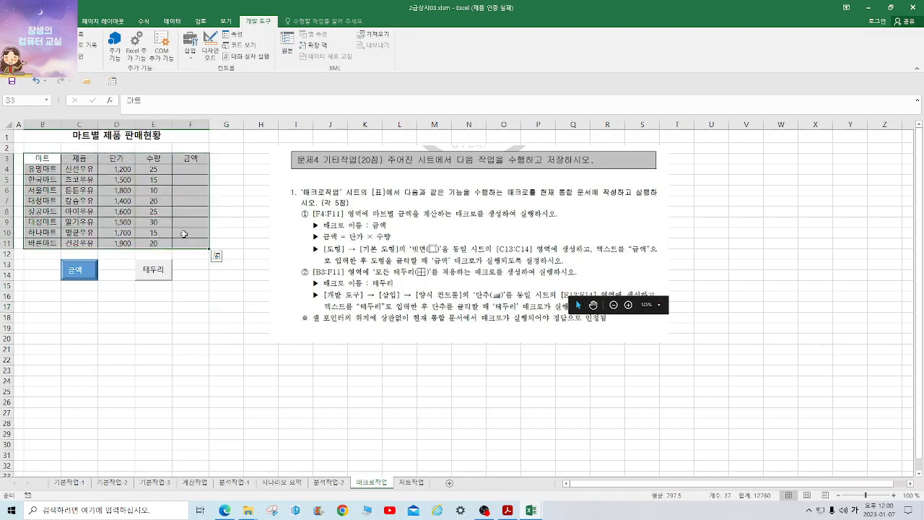
pyautogui.click(39, 21)
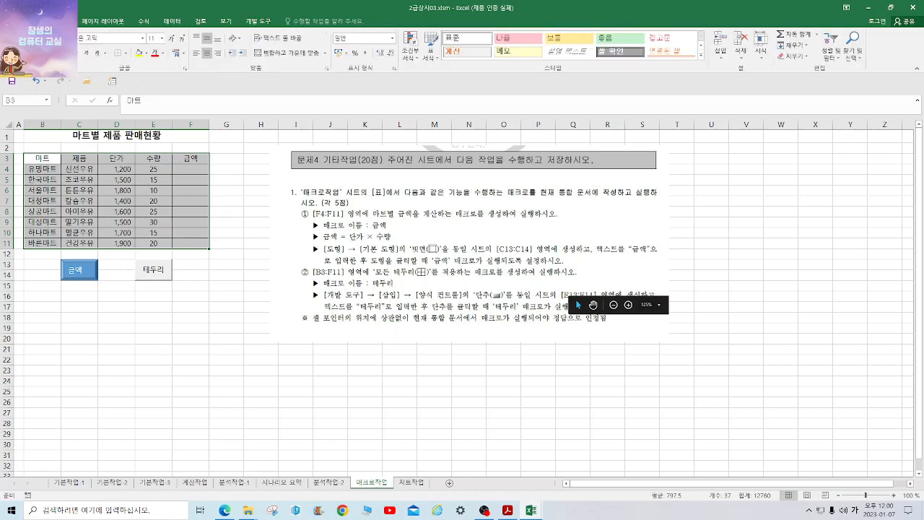
pyautogui.click(126, 55)
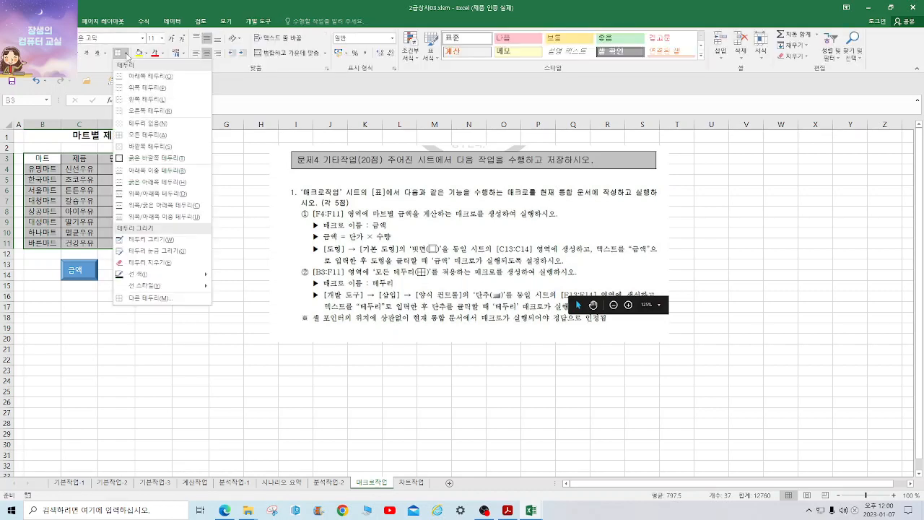
pyautogui.click(137, 123)
pyautogui.click(207, 349)
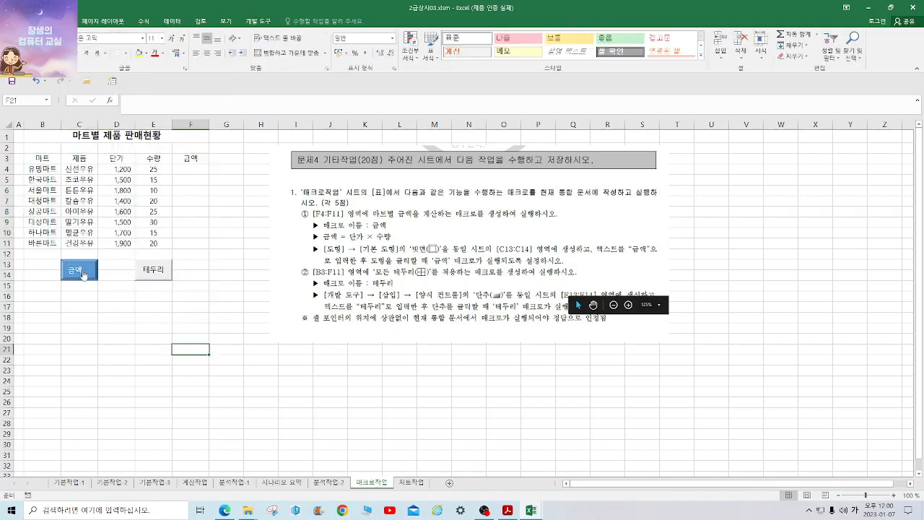
# Run the 금액 and 테두리 macros from their objects on the sheet and save the workbook.
pyautogui.click(81, 275)
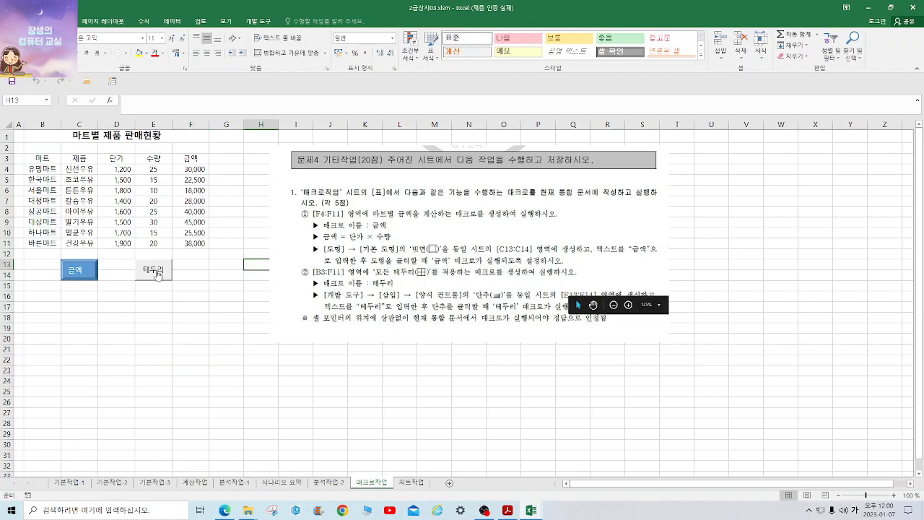
pyautogui.click(153, 272)
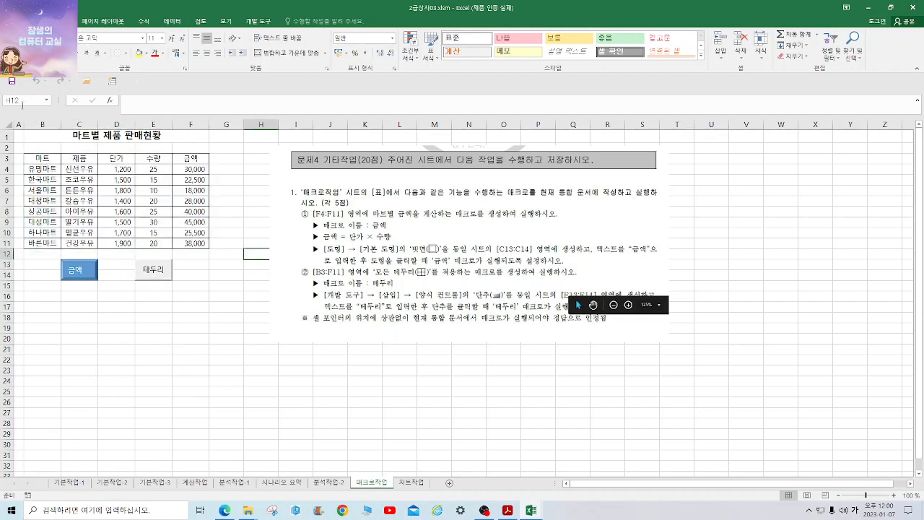
pyautogui.click(11, 81)
# Delete the 분당지역 series from the line chart on the 차트작업 sheet.
pyautogui.click(411, 482)
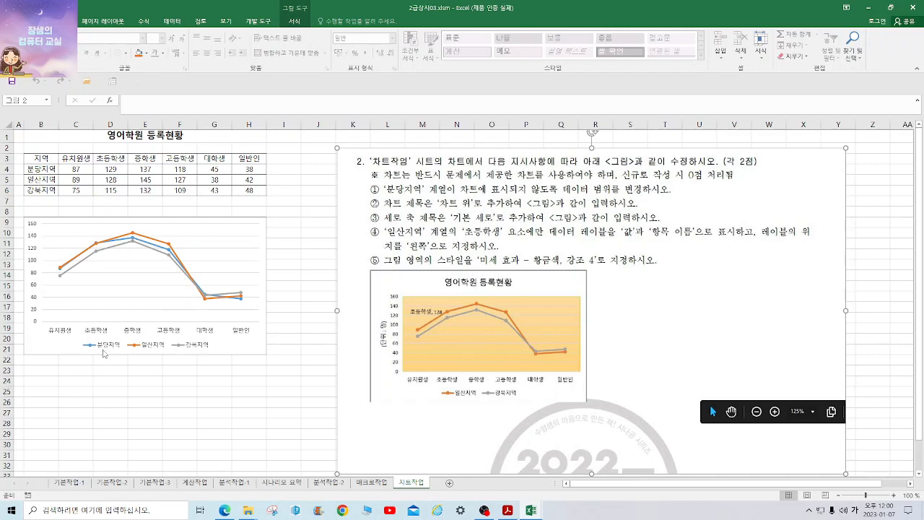
pyautogui.click(131, 243)
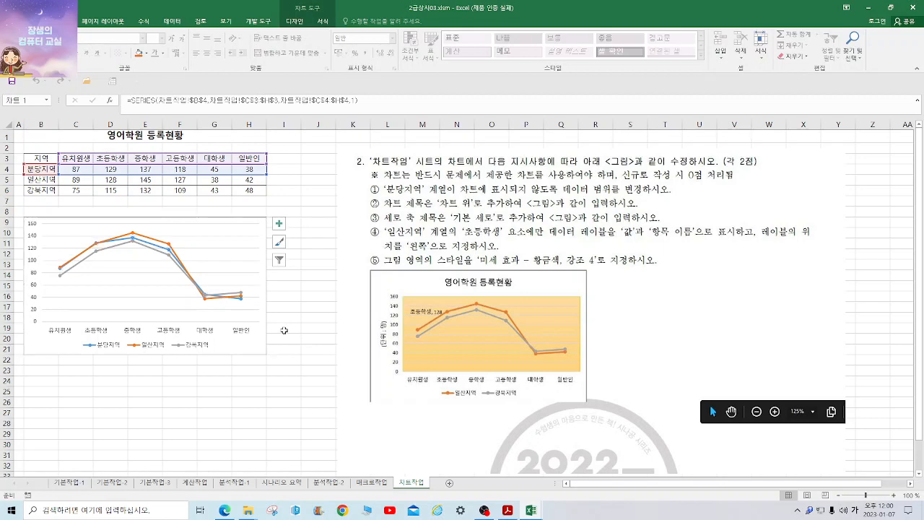
pyautogui.press('Delete')
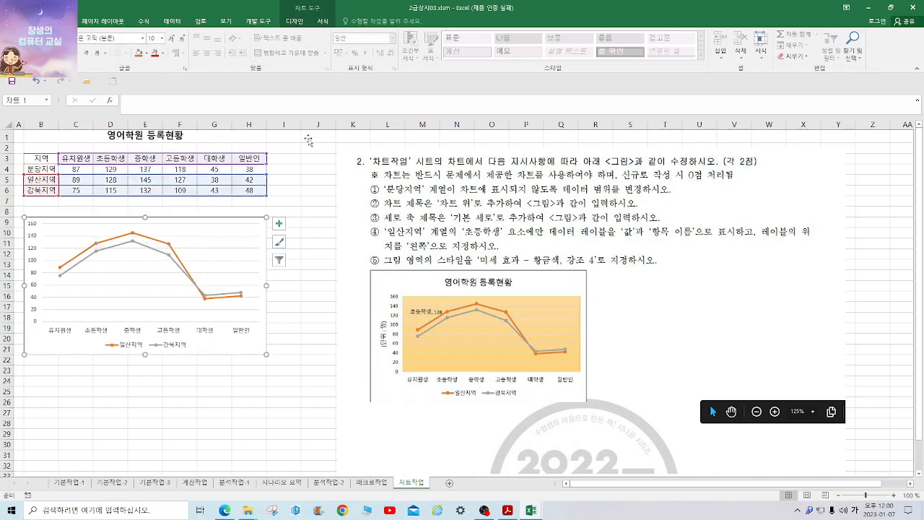
# Add a chart title above the chart (차트 위) with the text 영어학원 등록혀노항.
pyautogui.click(293, 22)
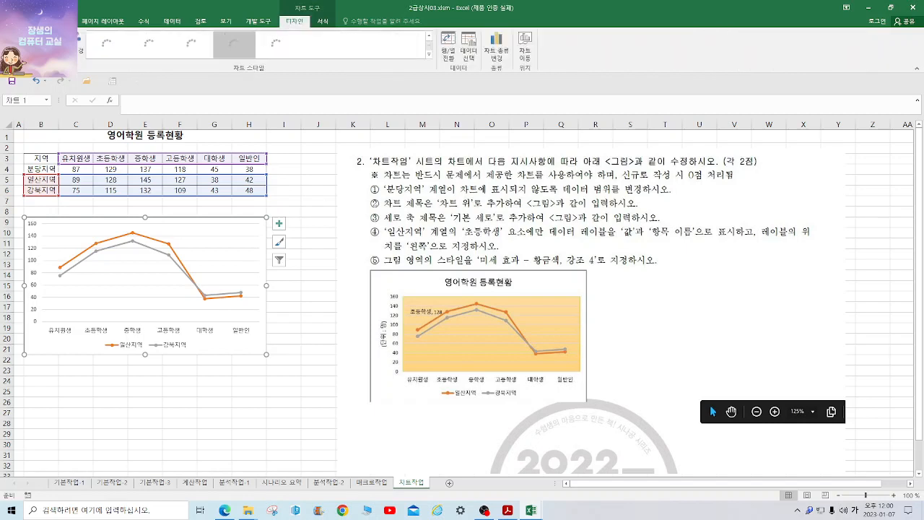
pyautogui.click(15, 48)
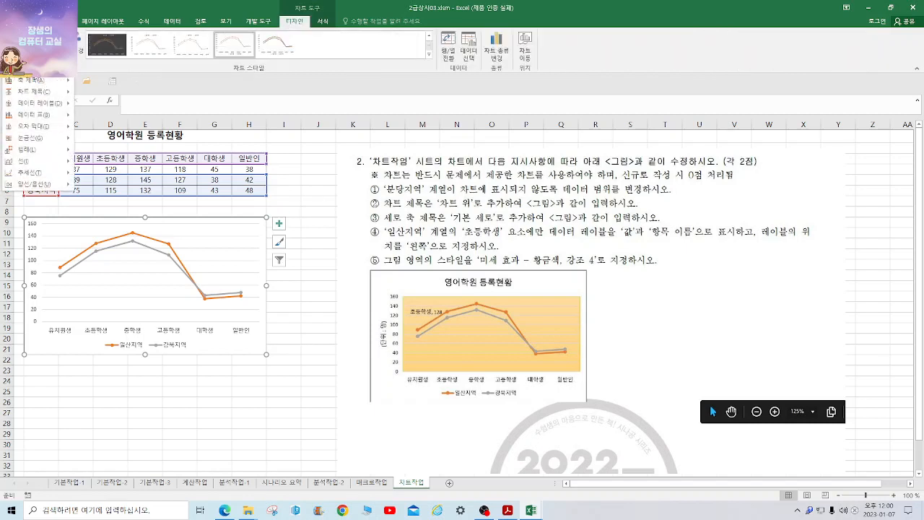
pyautogui.moveTo(42, 94)
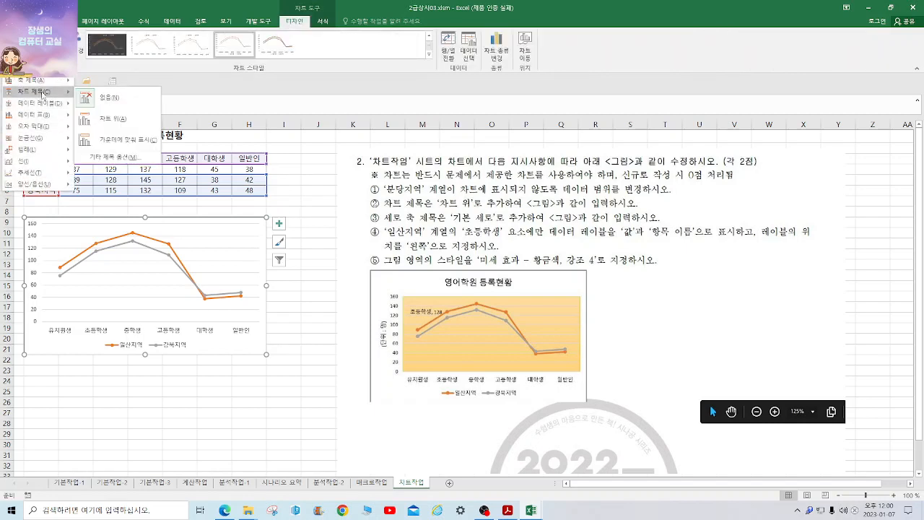
pyautogui.click(102, 119)
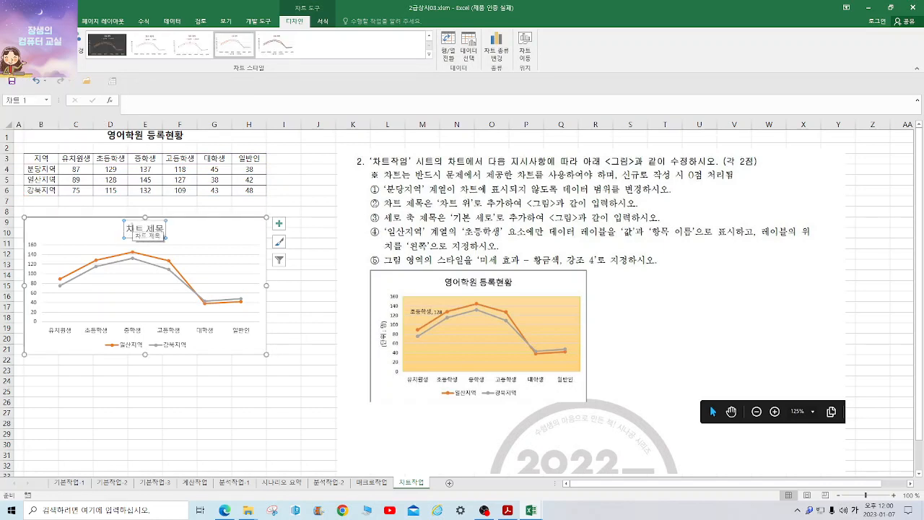
pyautogui.moveTo(125, 229); pyautogui.dragTo(167, 228)
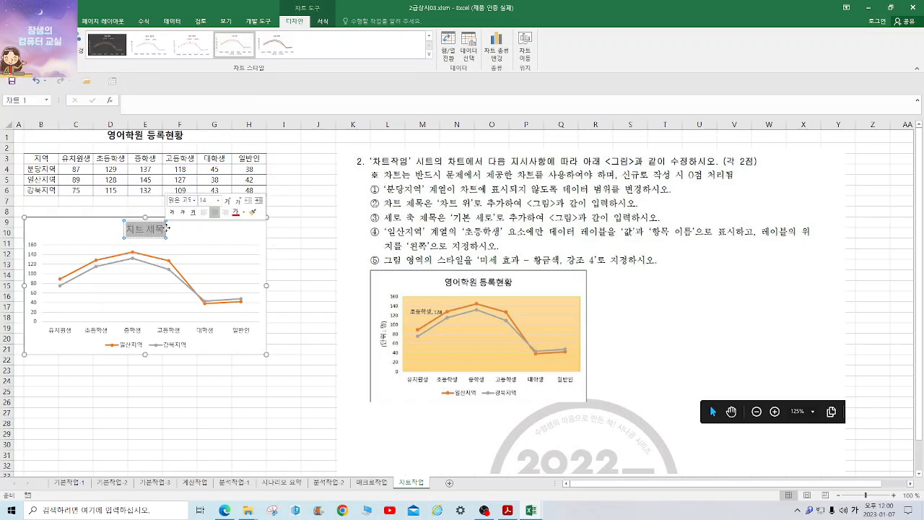
pyautogui.press('BackSpace')
pyautogui.write('영어')
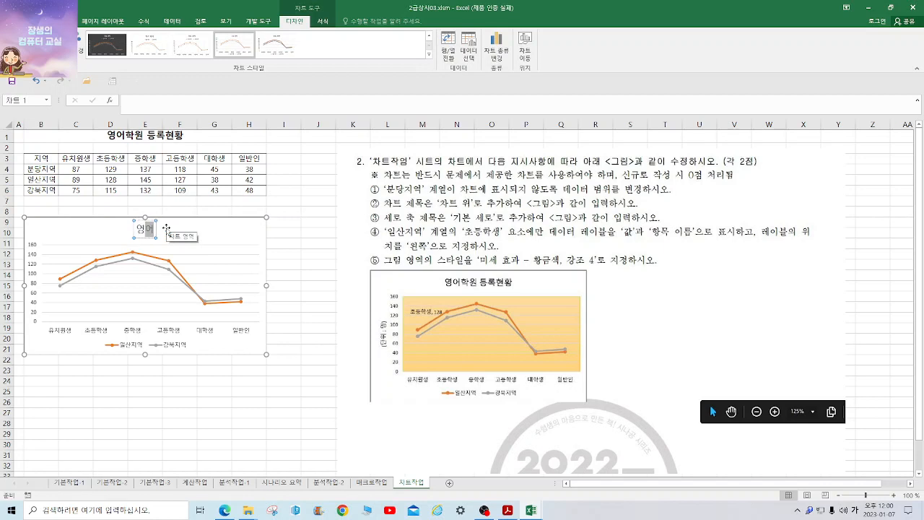
pyautogui.write('학원 등록현노황')
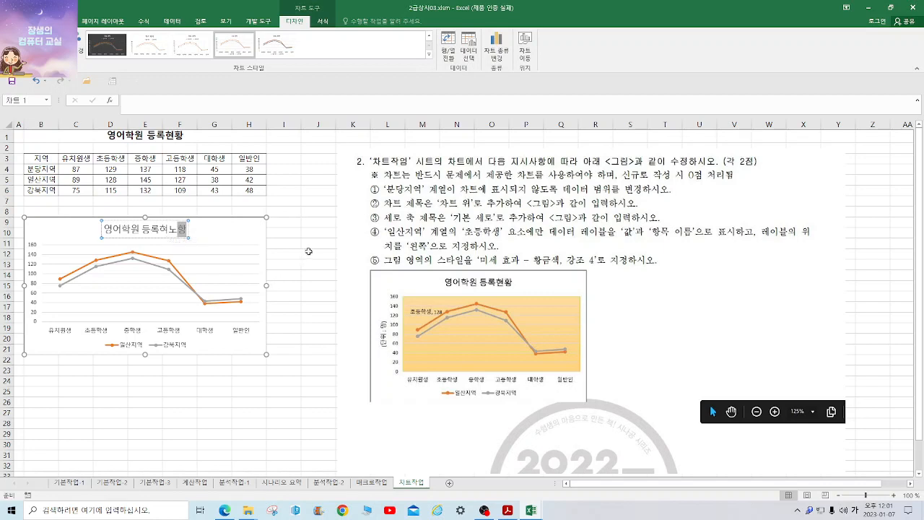
pyautogui.click(309, 251)
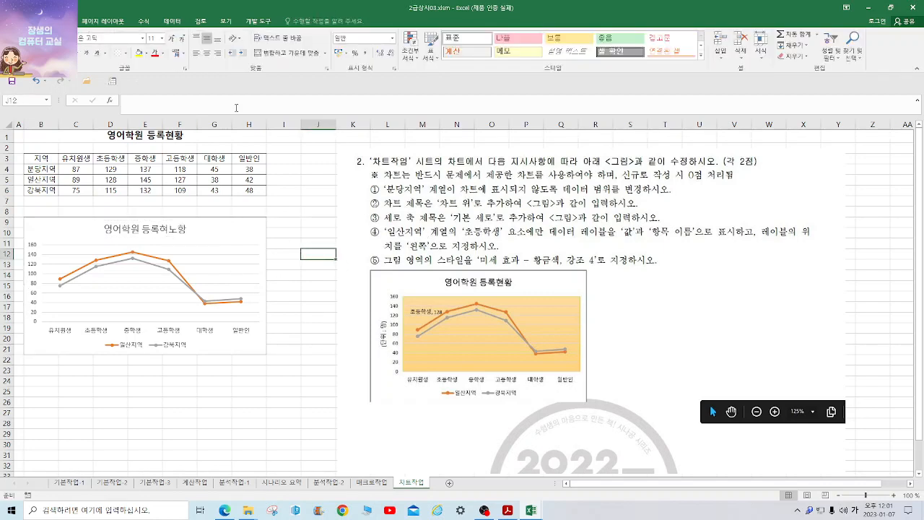
# Add a primary vertical axis title (기본 세로) to the chart with the text 단위:명.
pyautogui.click(243, 252)
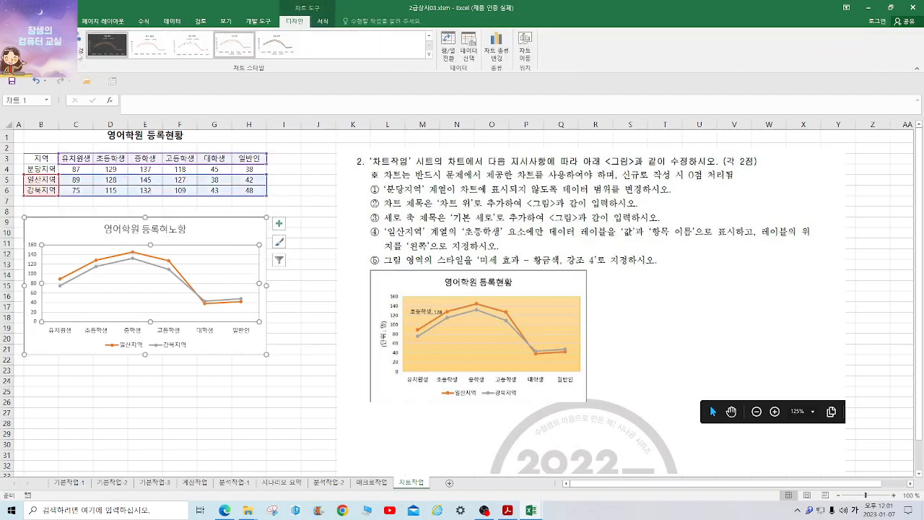
pyautogui.click(16, 47)
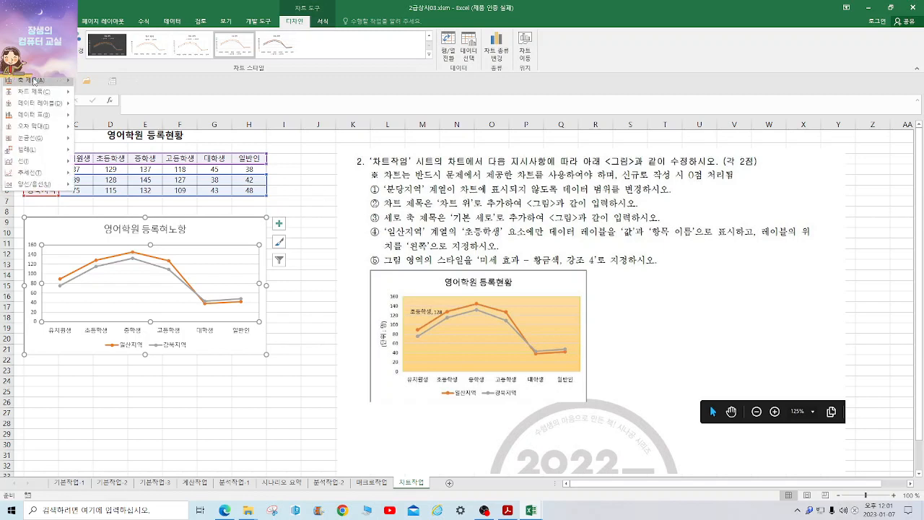
pyautogui.moveTo(33, 81)
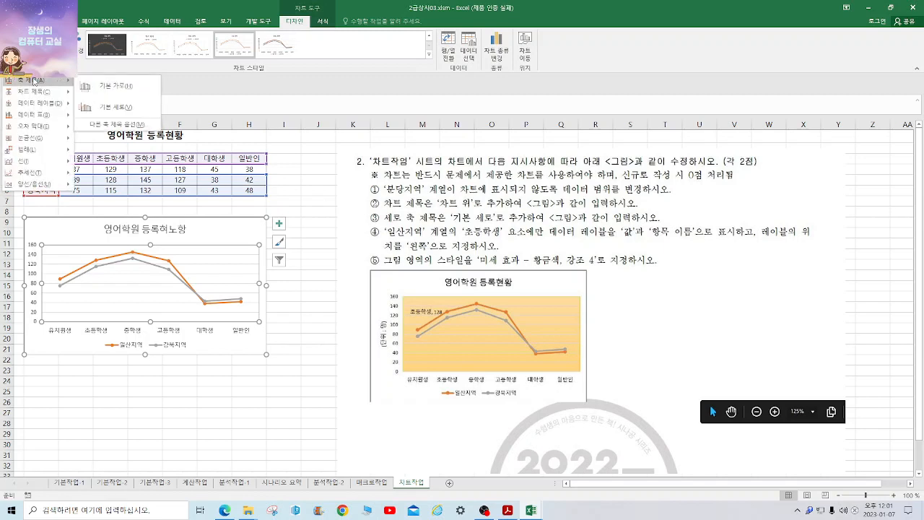
pyautogui.click(114, 107)
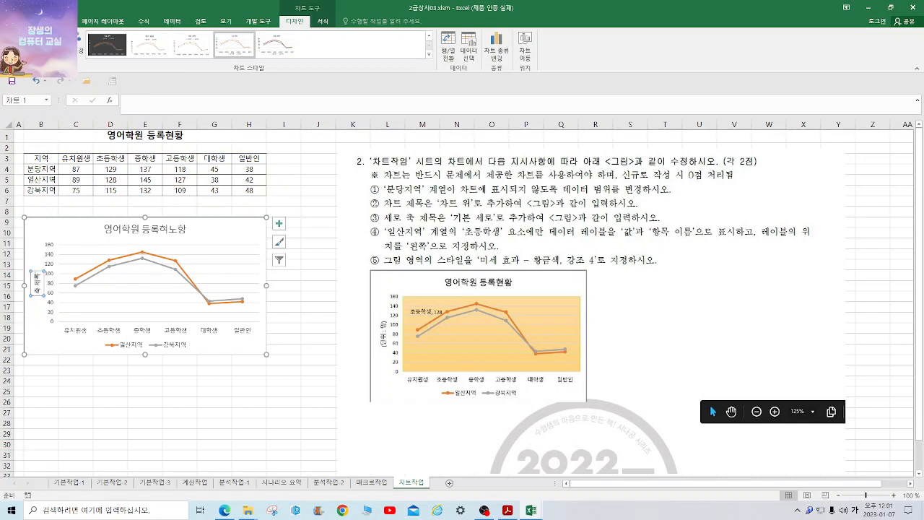
pyautogui.moveTo(37, 293); pyautogui.dragTo(38, 272)
pyautogui.write('ㄷ')
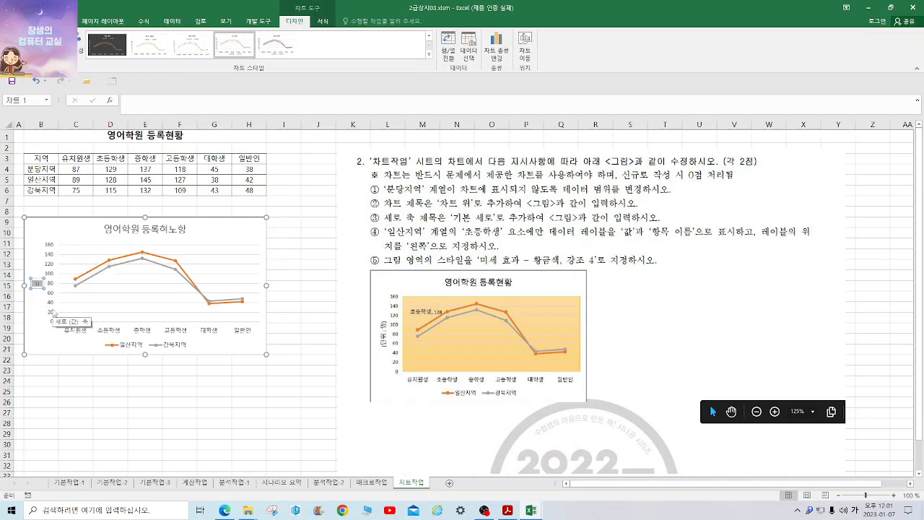
pyautogui.write('위며')
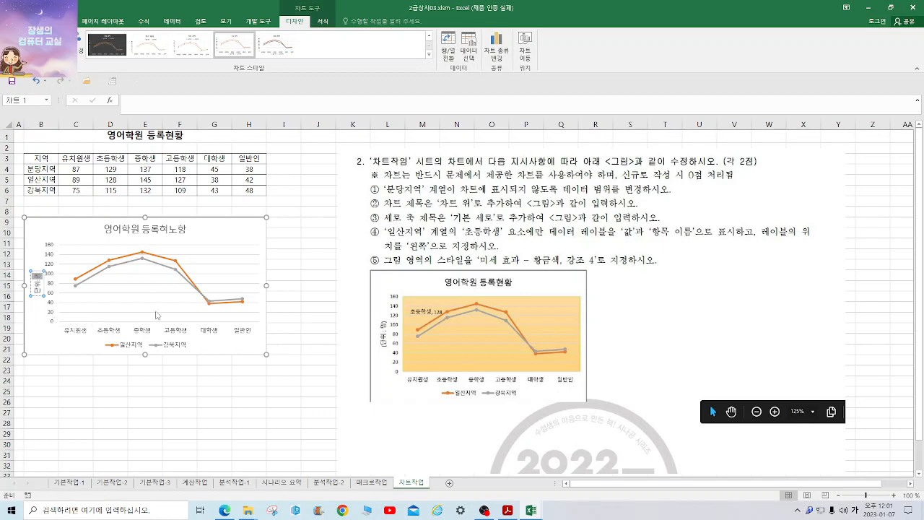
pyautogui.click(295, 335)
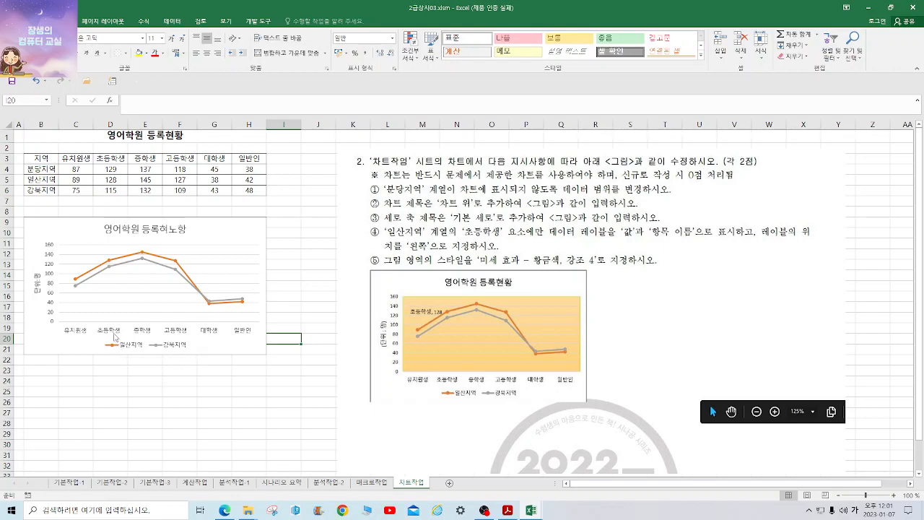
# Add a data label to only the 초등학생 point of the 일산지역 series.
pyautogui.click(109, 263)
pyautogui.click(109, 262)
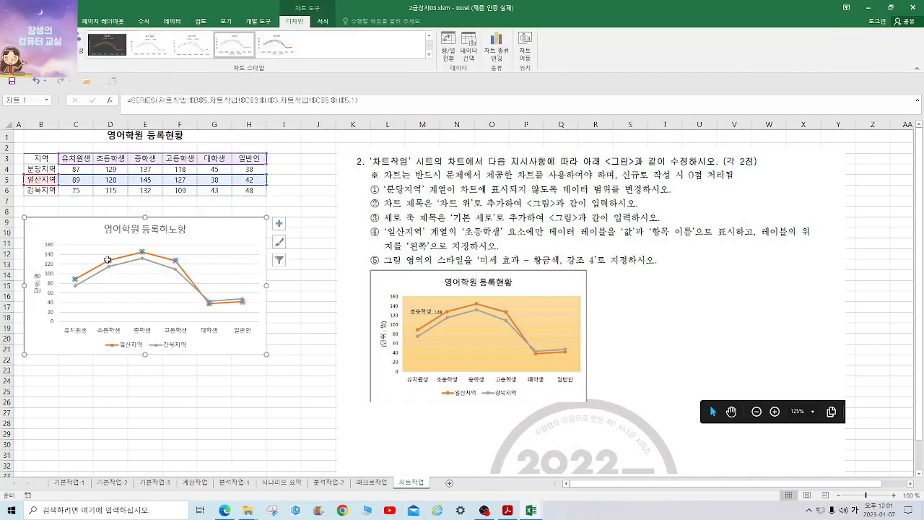
pyautogui.rightClick(109, 264)
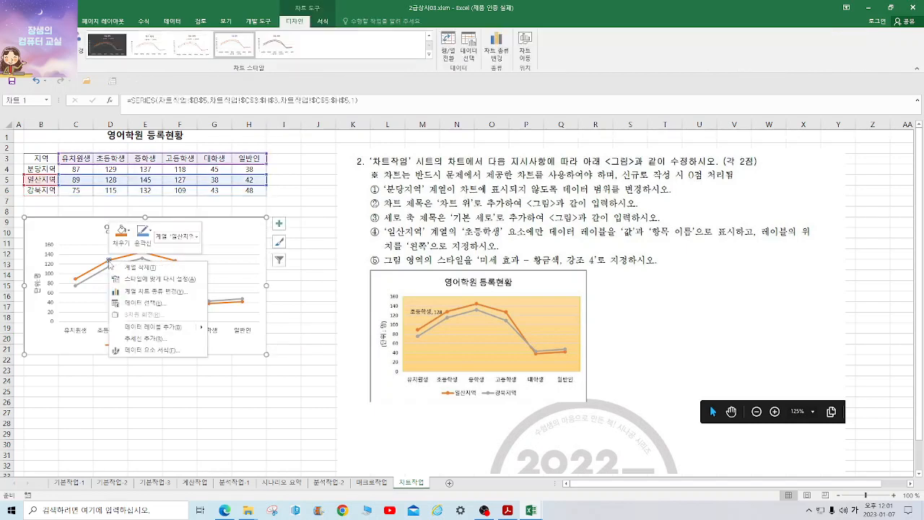
pyautogui.moveTo(185, 327)
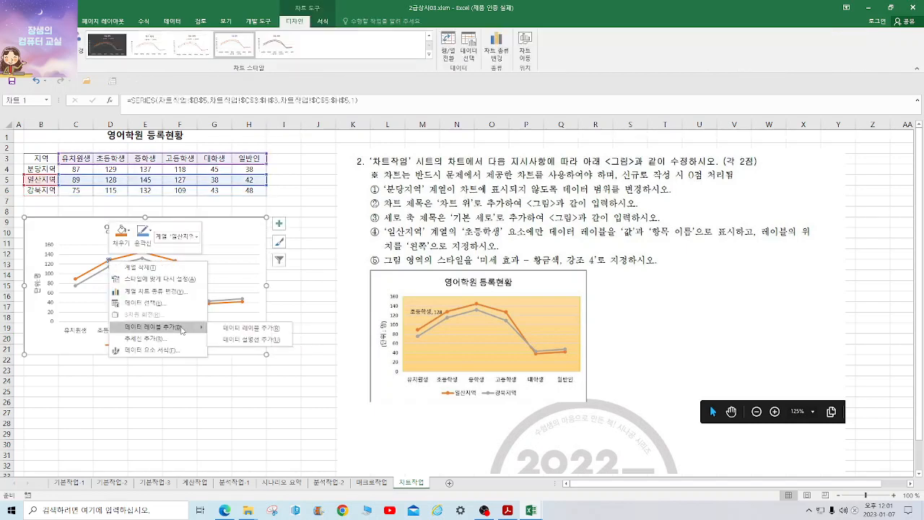
pyautogui.click(236, 330)
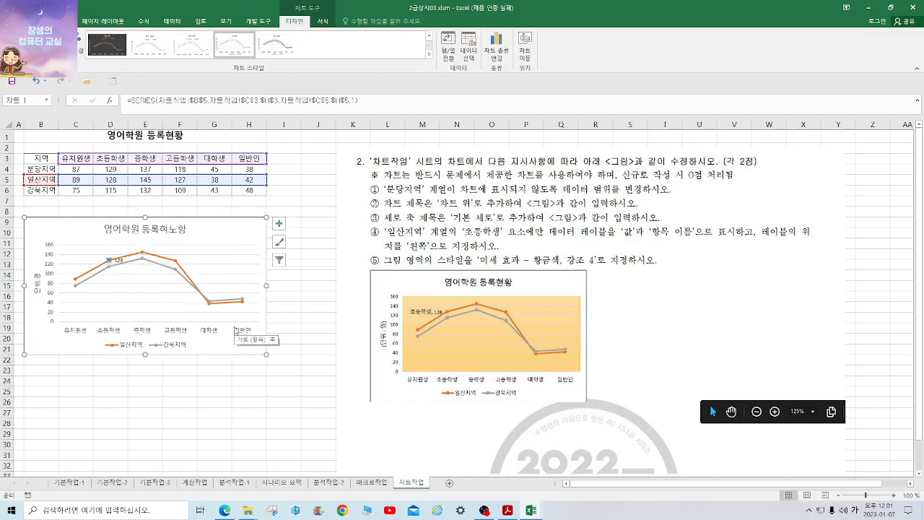
# Open the data label formatting options for the 초등학생 label of the 일산지역 series.
pyautogui.click(118, 262)
pyautogui.rightClick(120, 264)
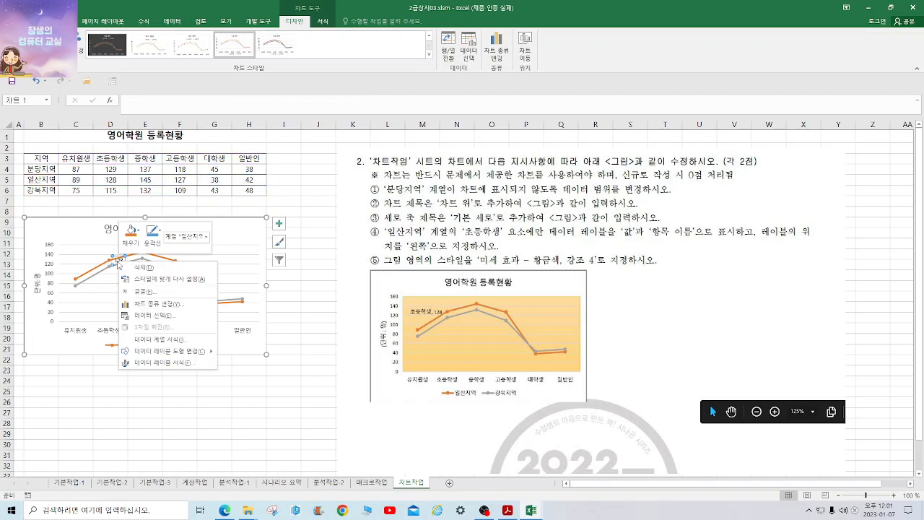
pyautogui.click(175, 363)
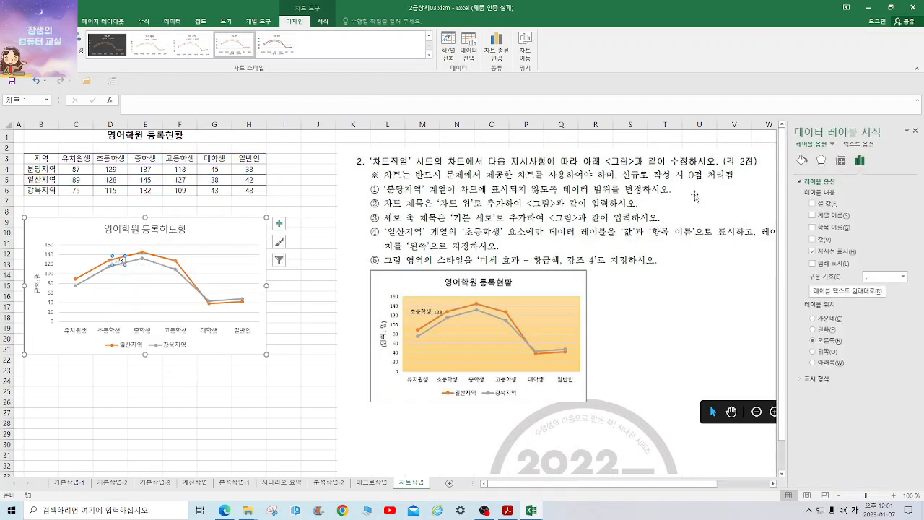
pyautogui.click(812, 215)
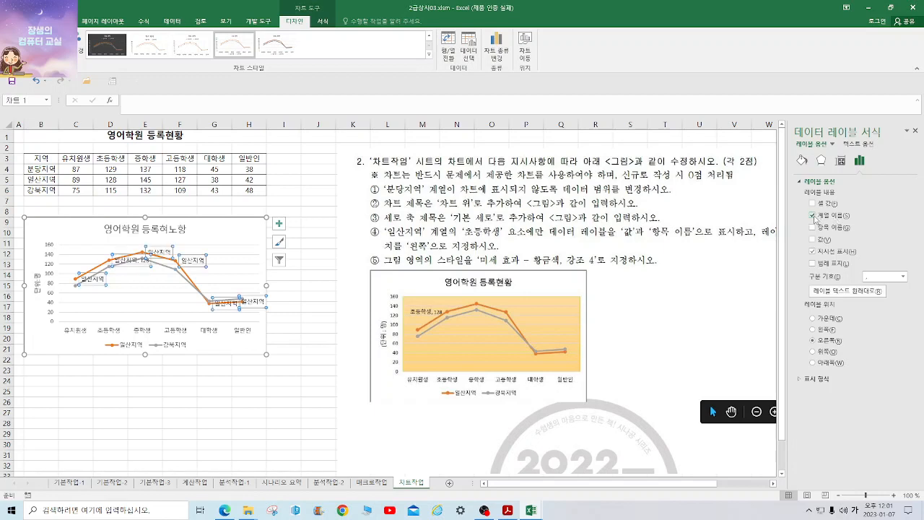
pyautogui.click(812, 215)
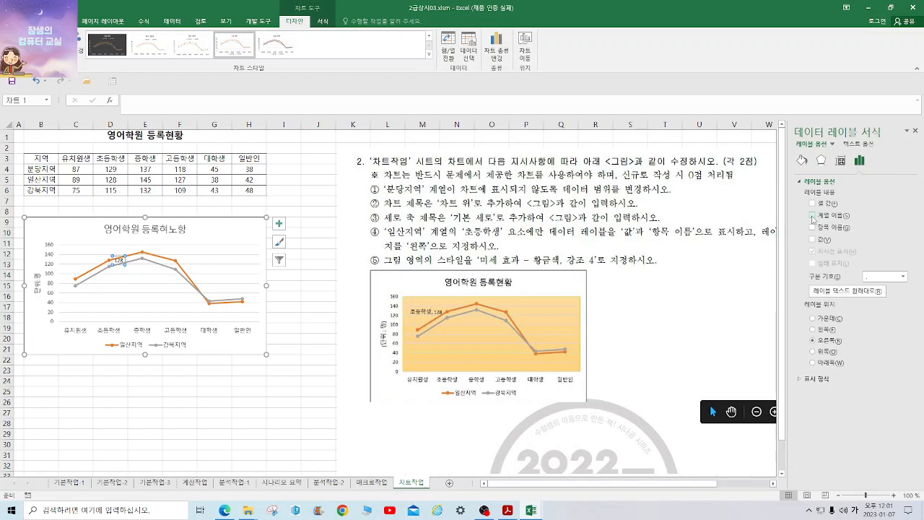
pyautogui.click(812, 216)
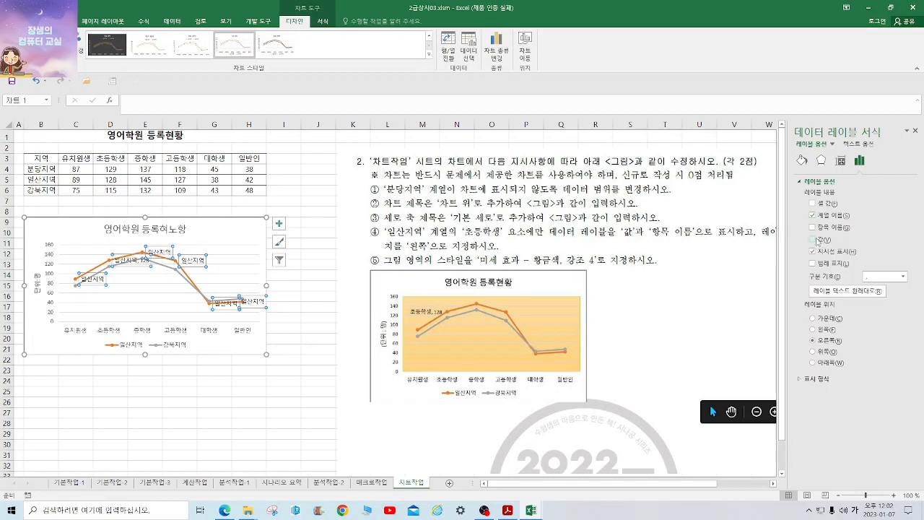
pyautogui.click(812, 215)
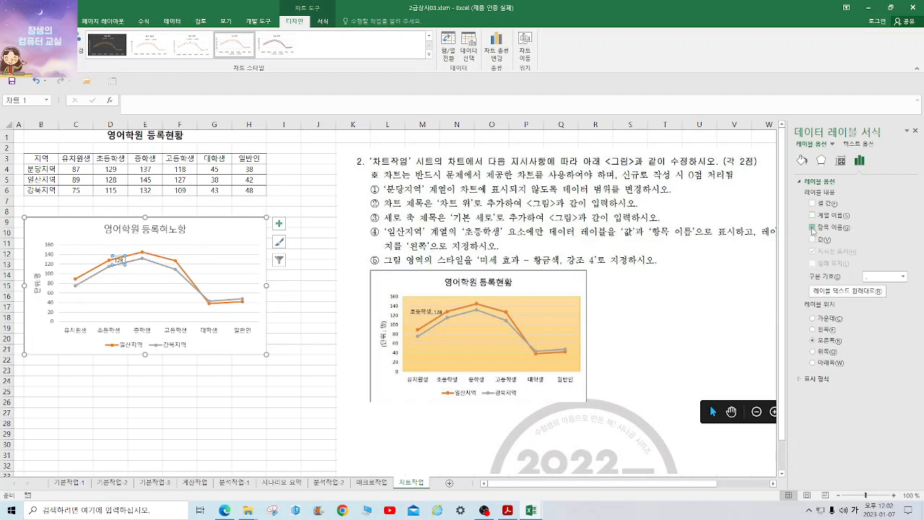
# Show the category name (항목 이름) in the 일산지역 data labels and set the label position to 왼쪽.
pyautogui.click(812, 228)
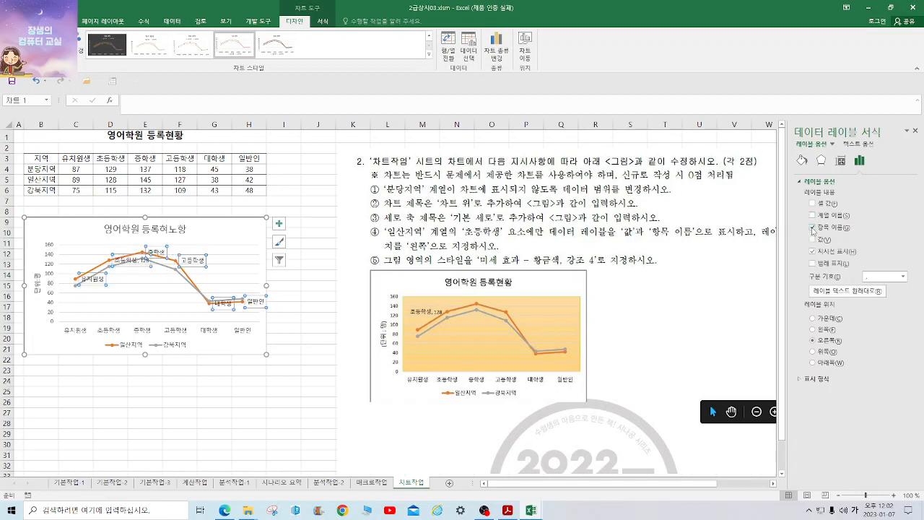
pyautogui.click(813, 330)
pyautogui.click(257, 412)
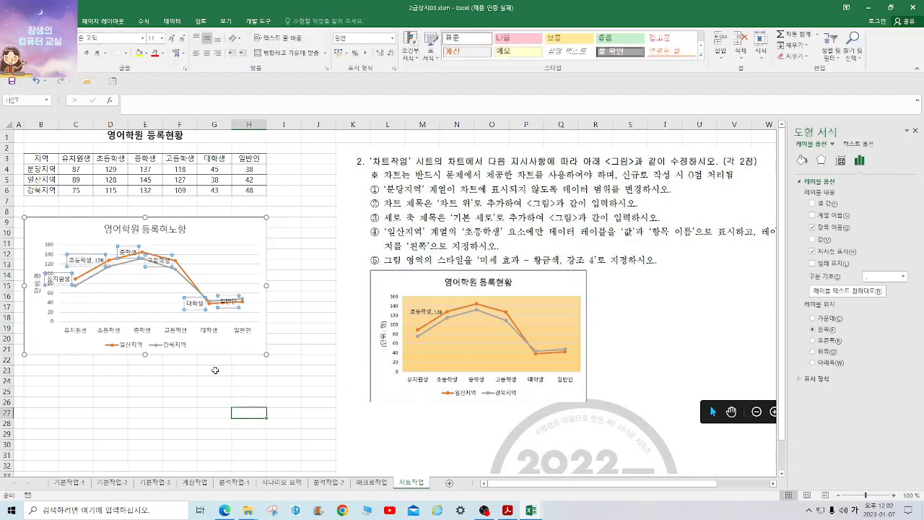
# Delete the 유치원생, 중학생, 고등학생, 대학생 and 일반인 data labels of the 일산지역 series, keeping only the 초등학생 label.
pyautogui.click(59, 278)
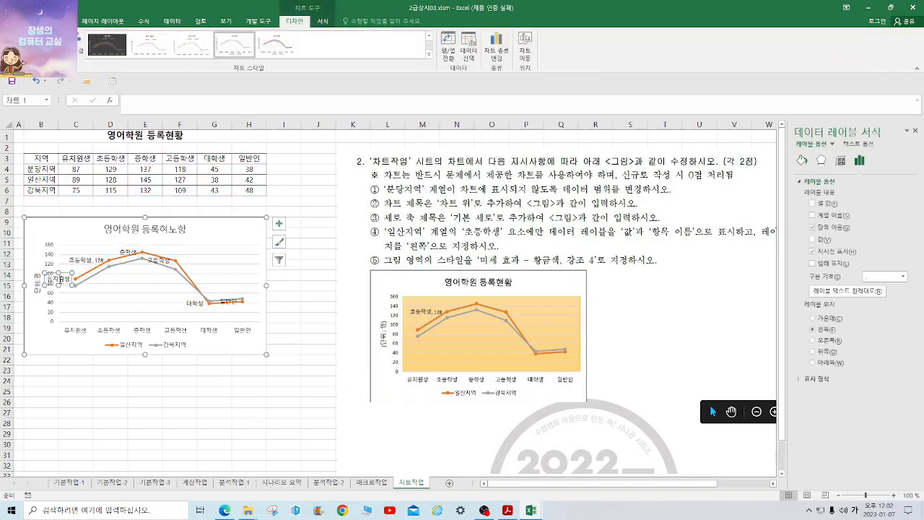
pyautogui.press('Delete')
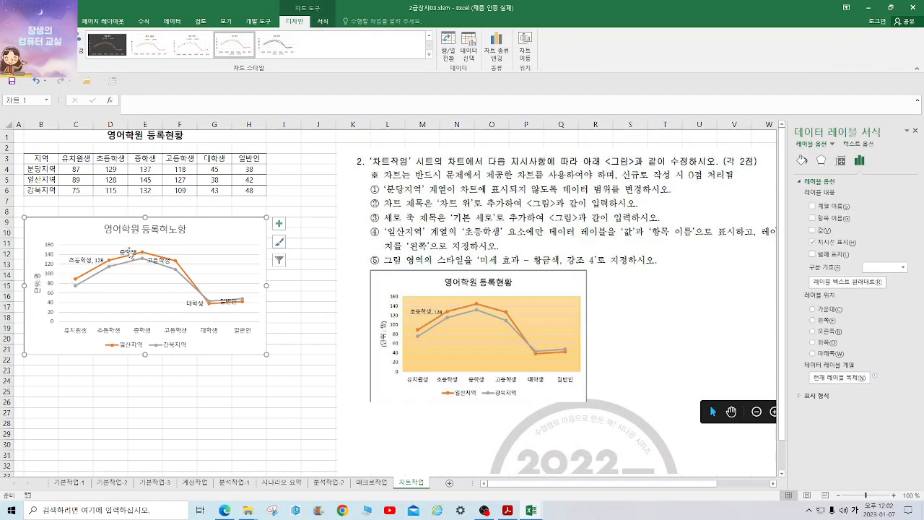
pyautogui.click(162, 262)
pyautogui.press('Delete')
pyautogui.click(217, 307)
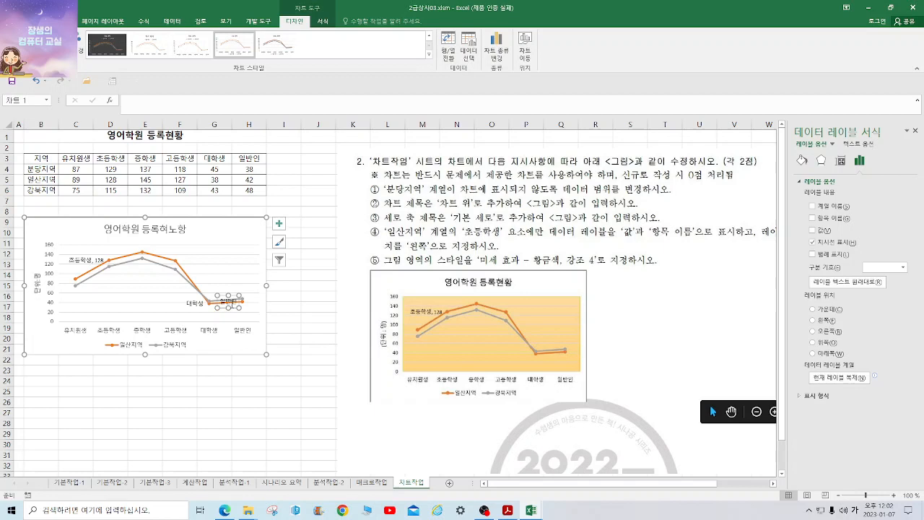
pyautogui.press('Delete')
pyautogui.click(193, 304)
pyautogui.press('Delete')
# Apply the shape style 미세 효과 - 황금색, 강조 4 to the chart's plot area.
pyautogui.rightClick(196, 261)
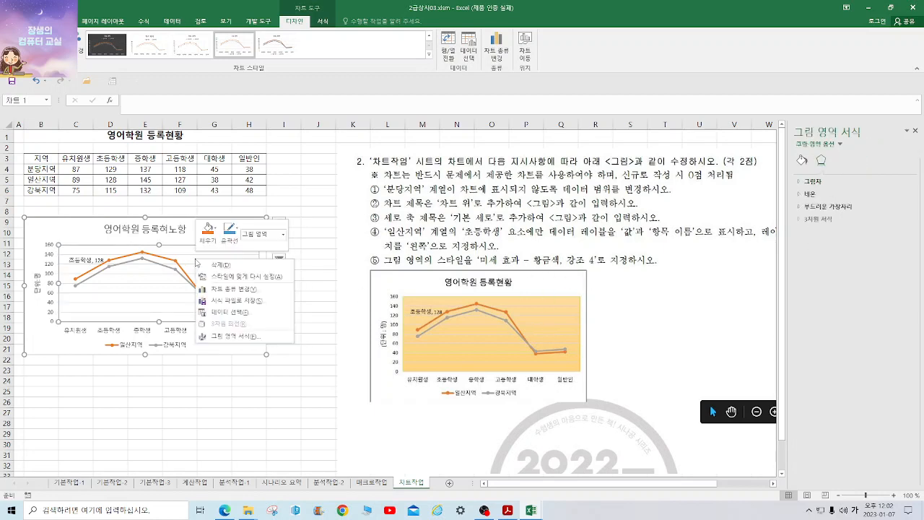
pyautogui.click(242, 336)
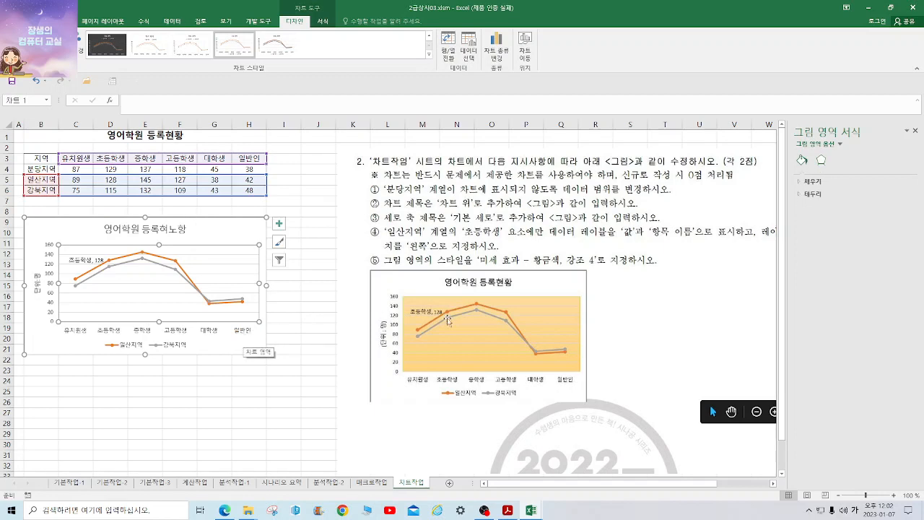
pyautogui.click(325, 24)
pyautogui.click(347, 57)
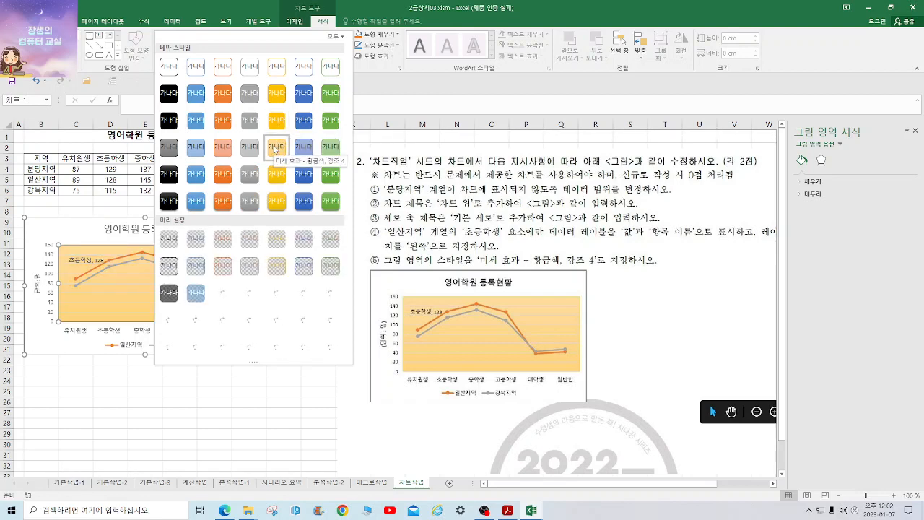
pyautogui.click(275, 148)
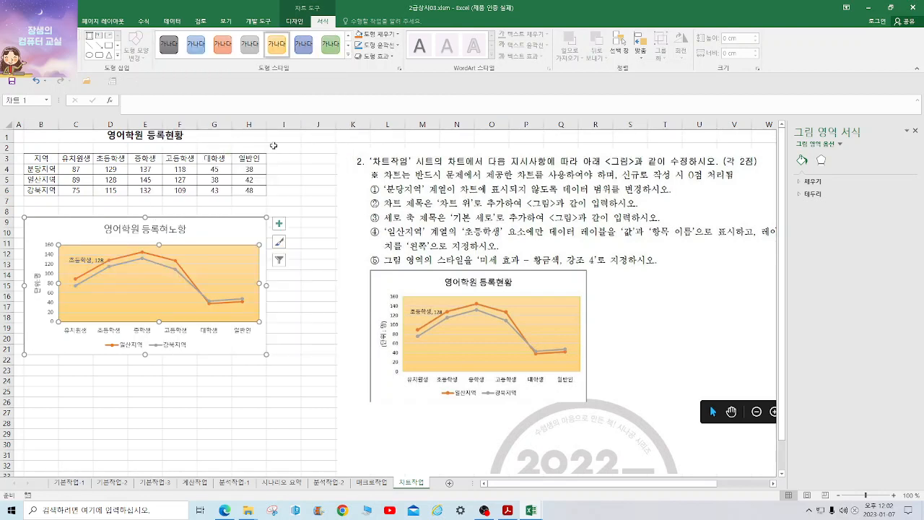
pyautogui.click(322, 412)
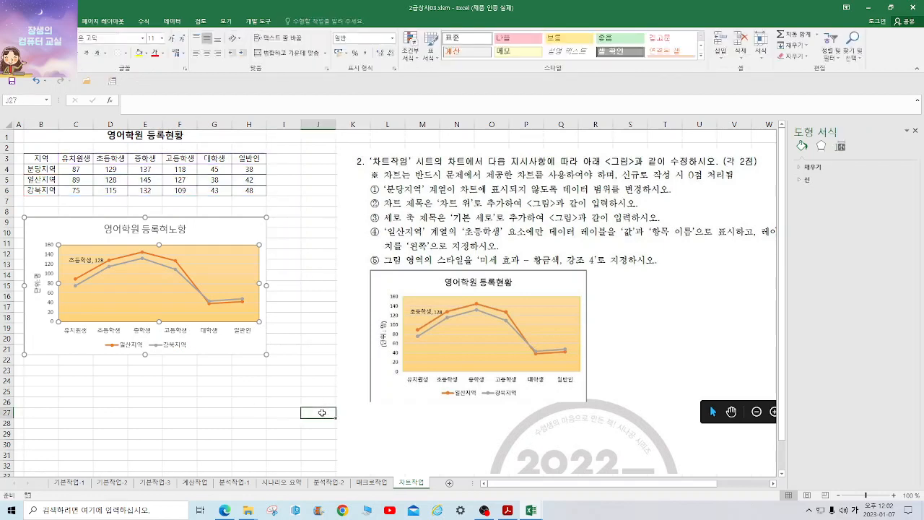
# Correct the chart title to 영어학원 등록현황 and save the workbook.
pyautogui.click(161, 234)
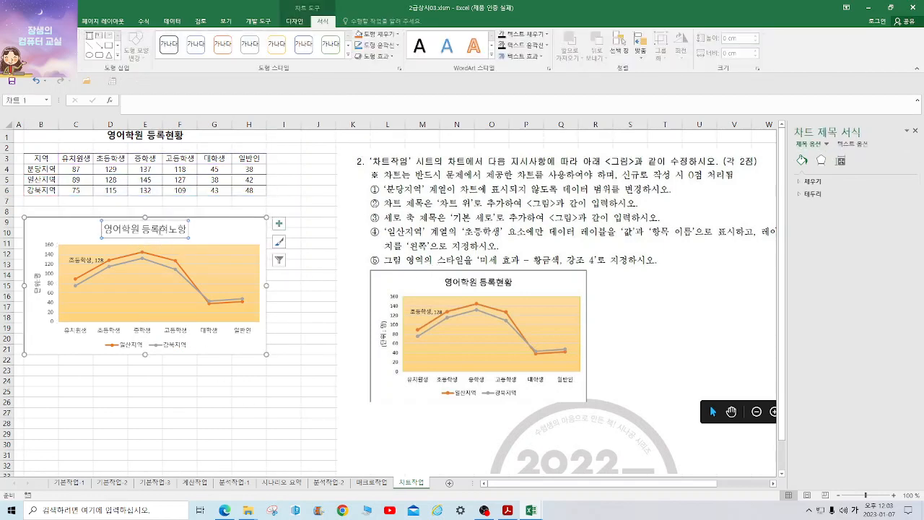
pyautogui.moveTo(159, 229); pyautogui.dragTo(187, 235)
pyautogui.write('현황')
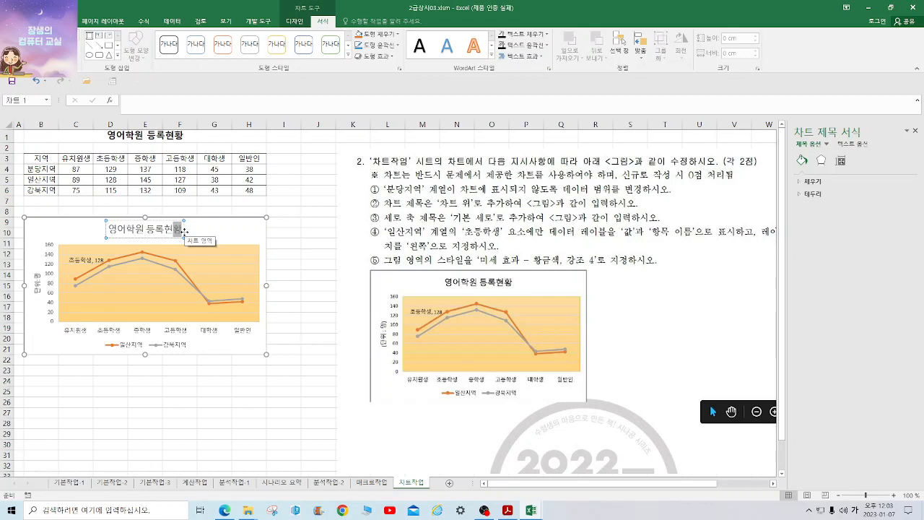
pyautogui.click(323, 250)
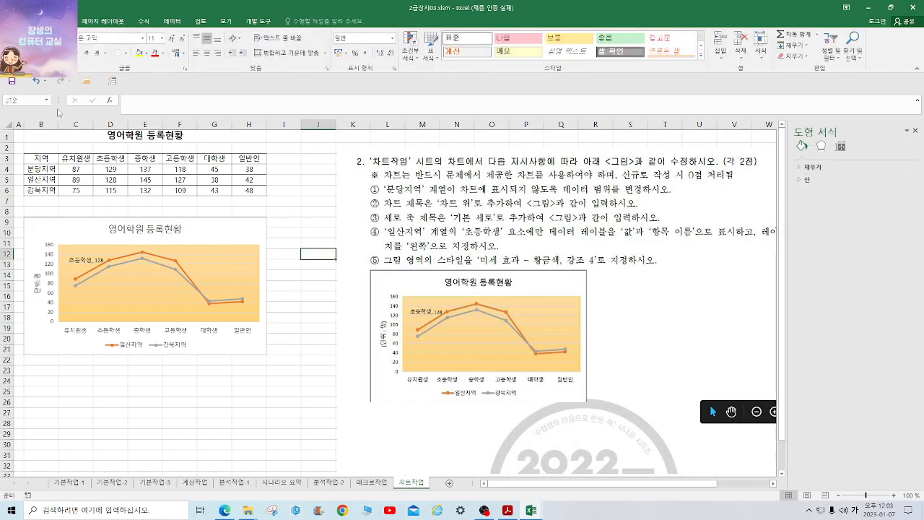
pyautogui.click(11, 80)
# Review the finished sheets from 기본작업-2 through 차트작업 and save the workbook.
pyautogui.click(103, 486)
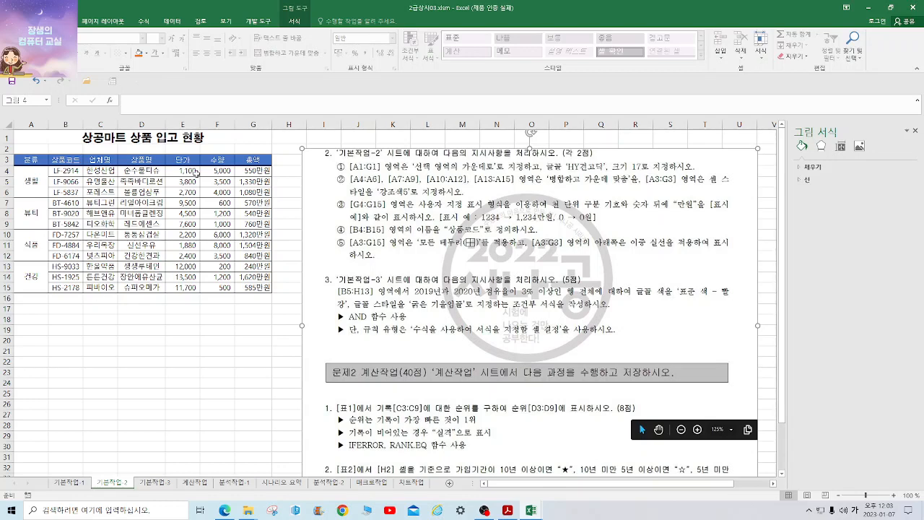
pyautogui.click(155, 482)
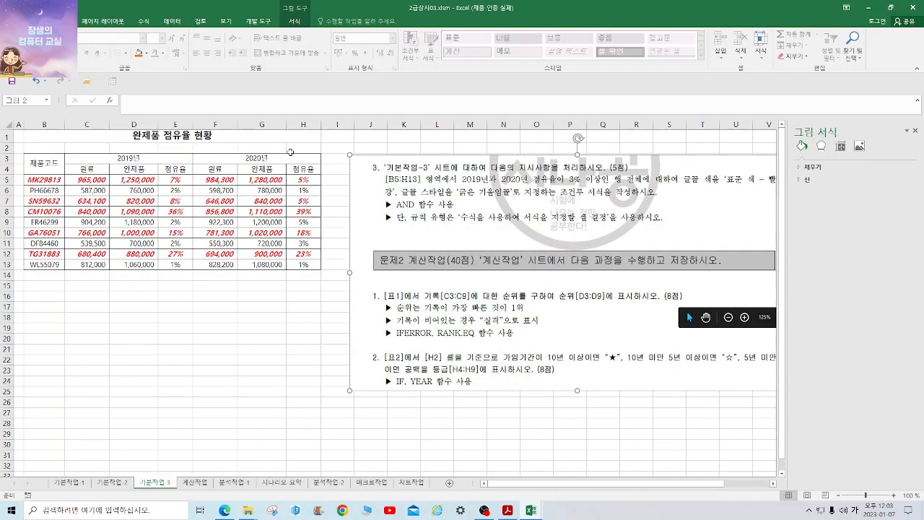
pyautogui.click(196, 482)
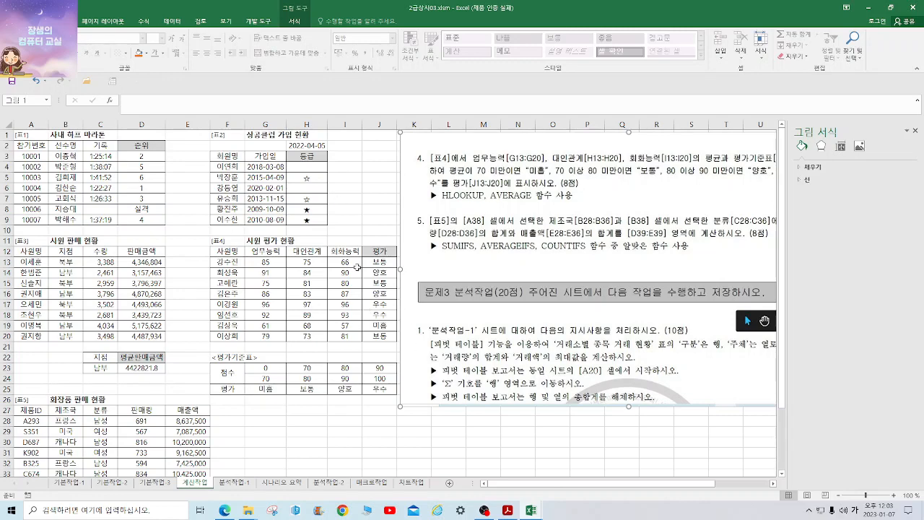
pyautogui.scroll(-3, 277, 384)
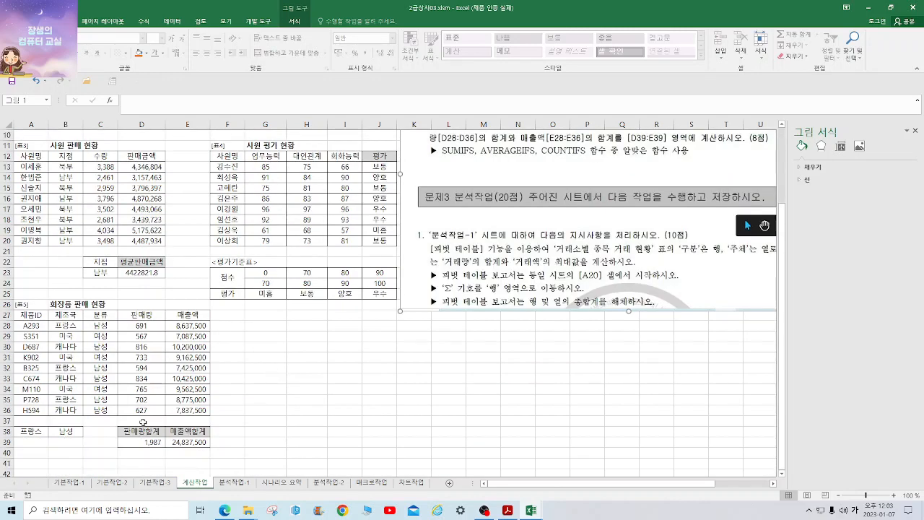
pyautogui.click(234, 483)
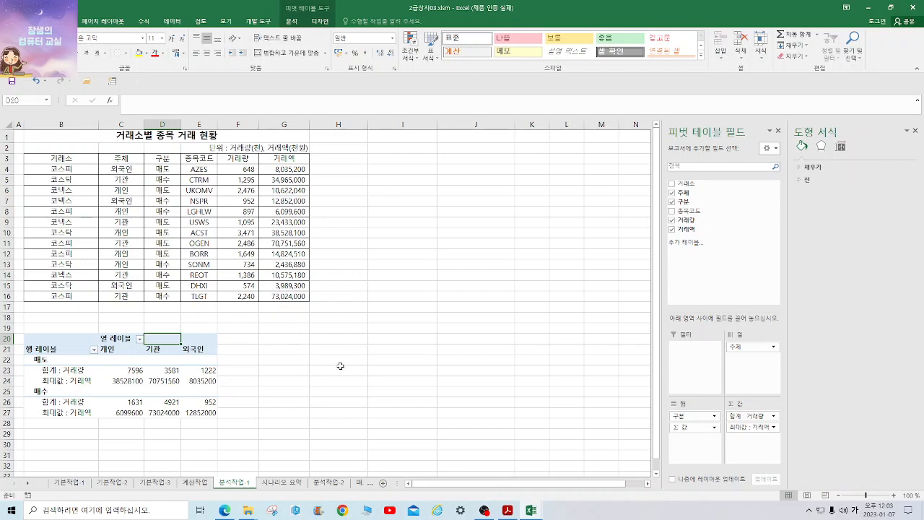
pyautogui.click(281, 483)
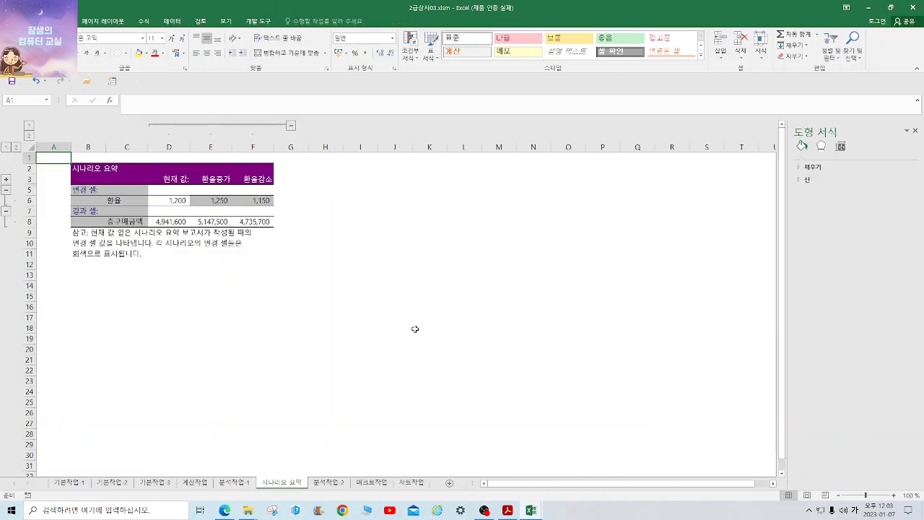
pyautogui.click(328, 482)
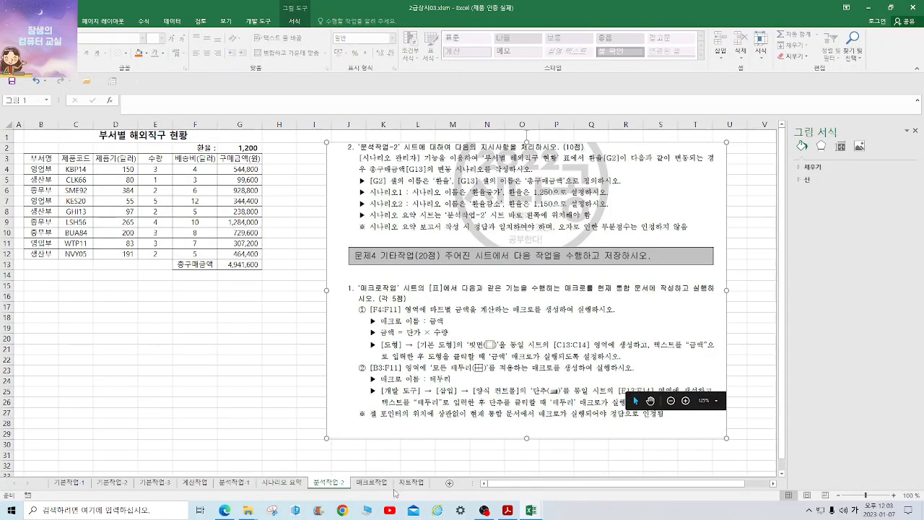
pyautogui.click(376, 483)
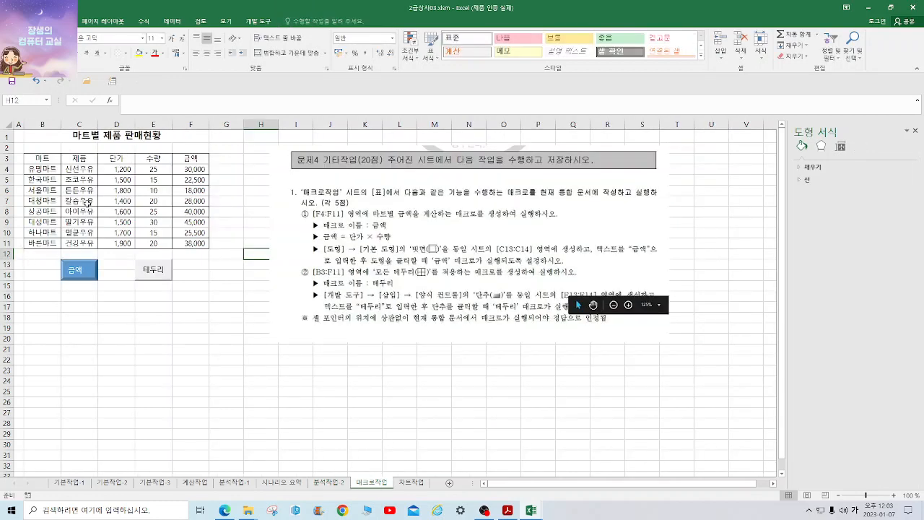
pyautogui.click(413, 482)
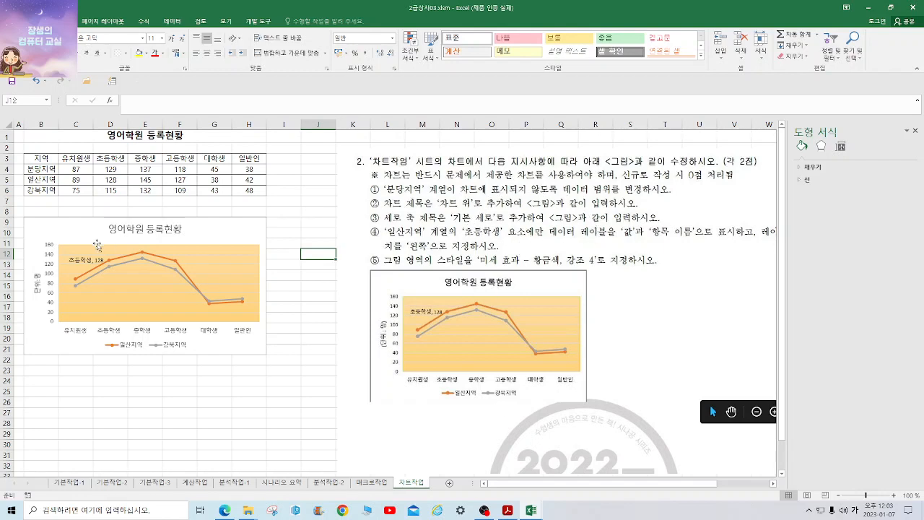
pyautogui.click(11, 80)
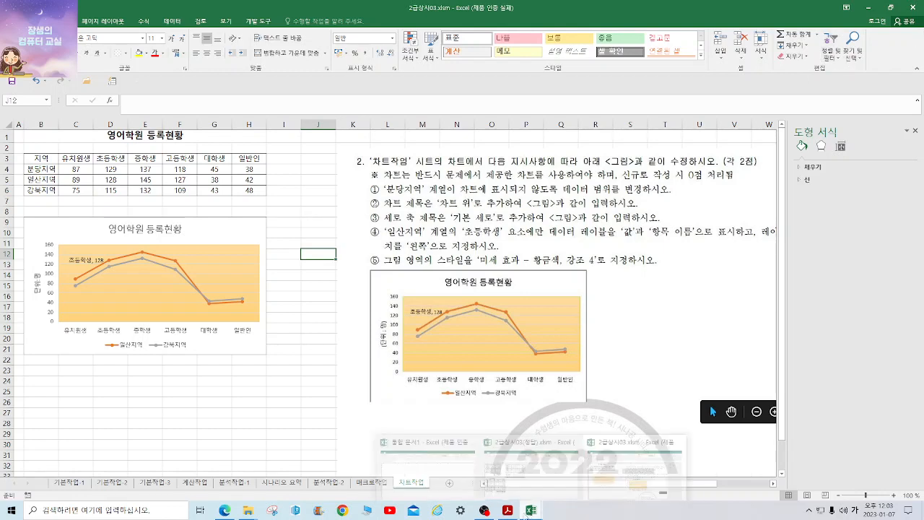
pyautogui.moveTo(508, 514)
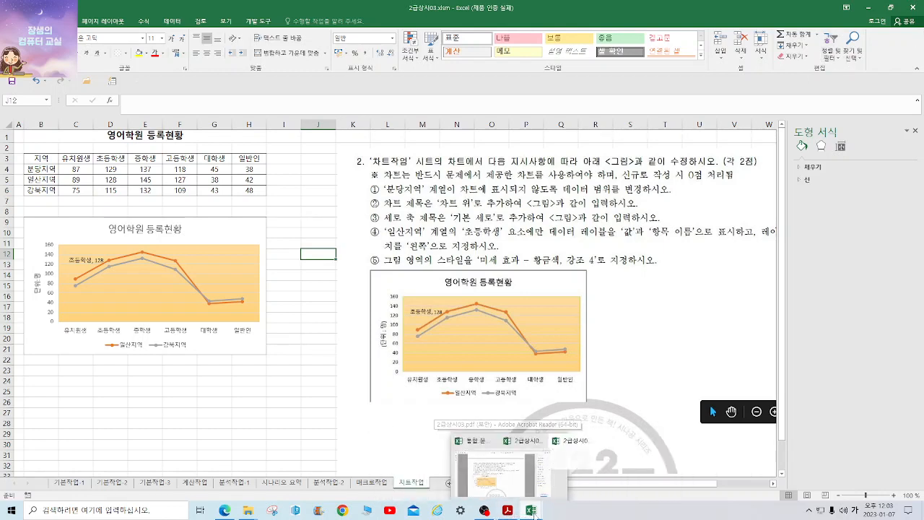
pyautogui.click(484, 511)
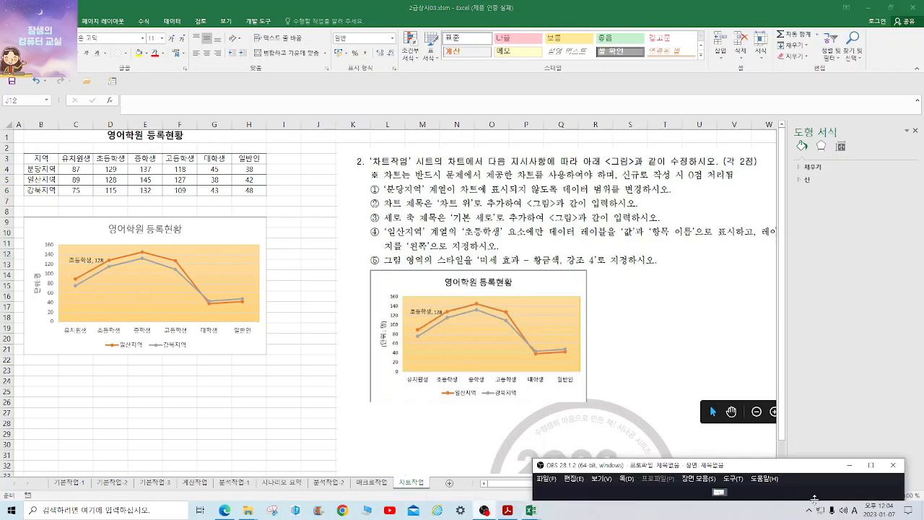